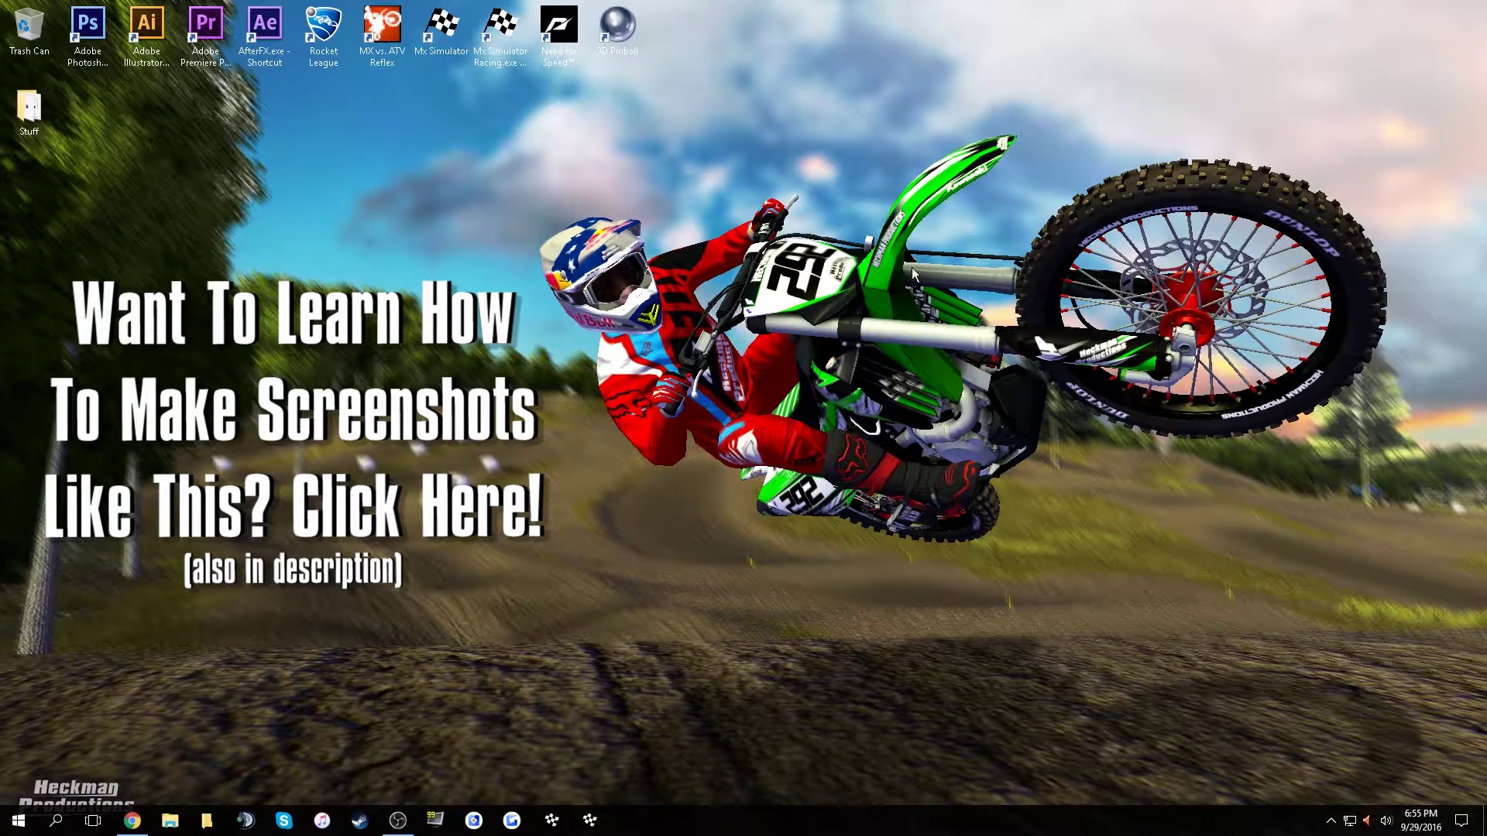
# Open the browser and review the Advanced Post-Processing in MX Simulator topic down to its useful links
pyautogui.click(133, 820)
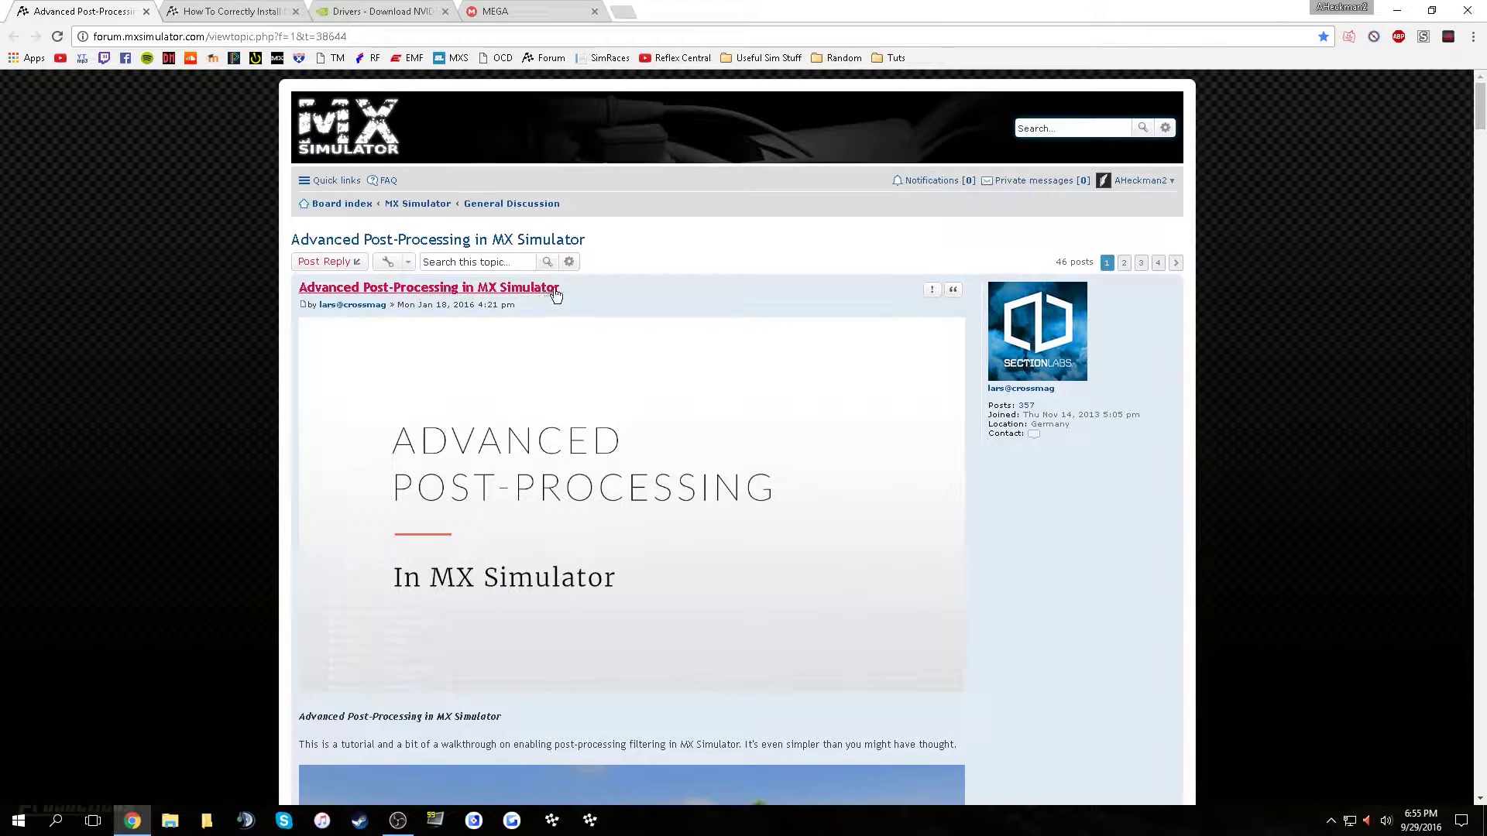
pyautogui.moveTo(602, 292); pyautogui.dragTo(254, 285)
pyautogui.click(255, 291)
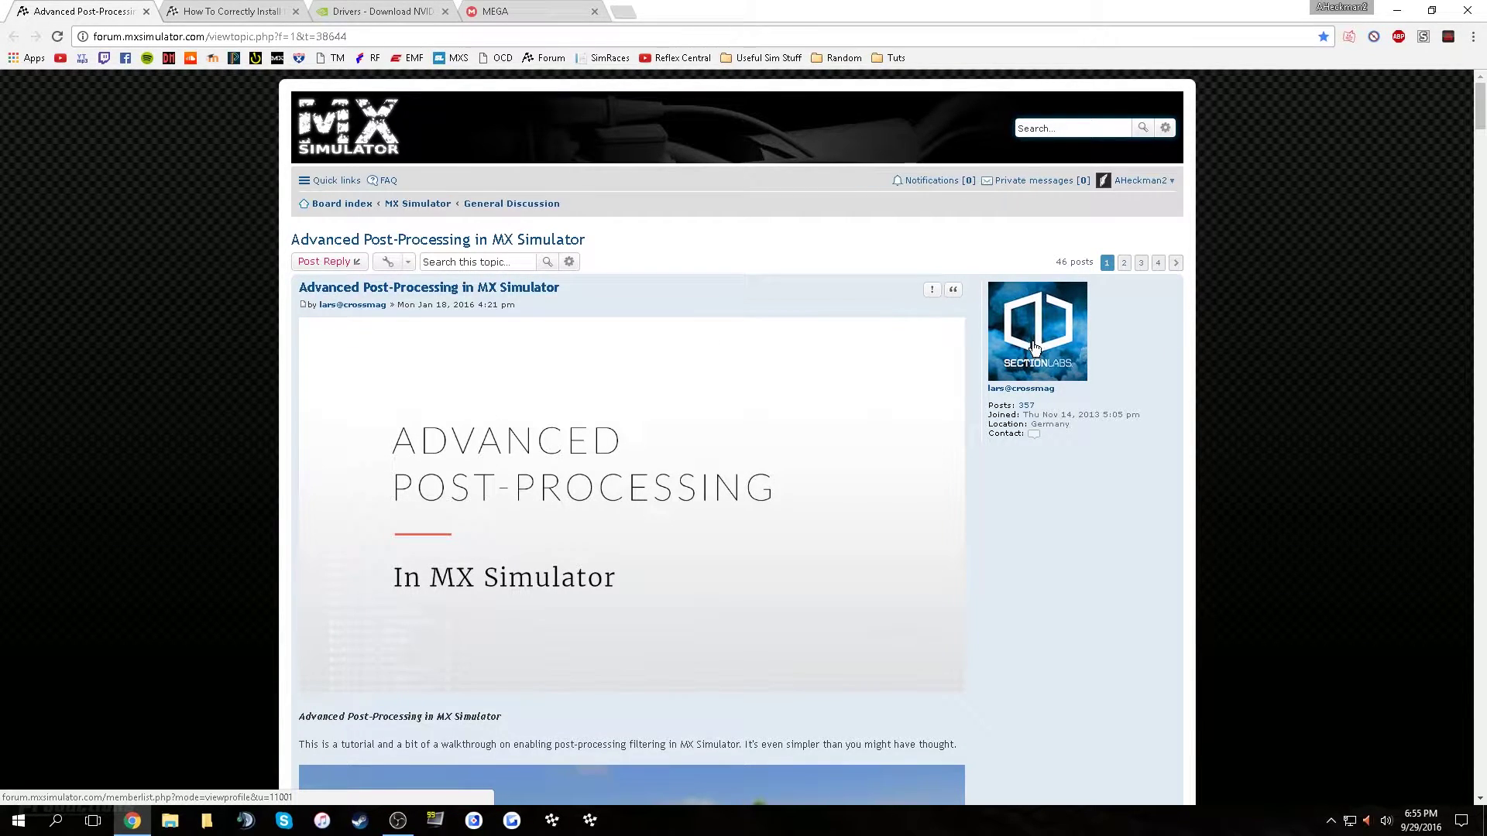
pyautogui.moveTo(349, 36); pyautogui.dragTo(68, 123)
pyautogui.click(109, 276)
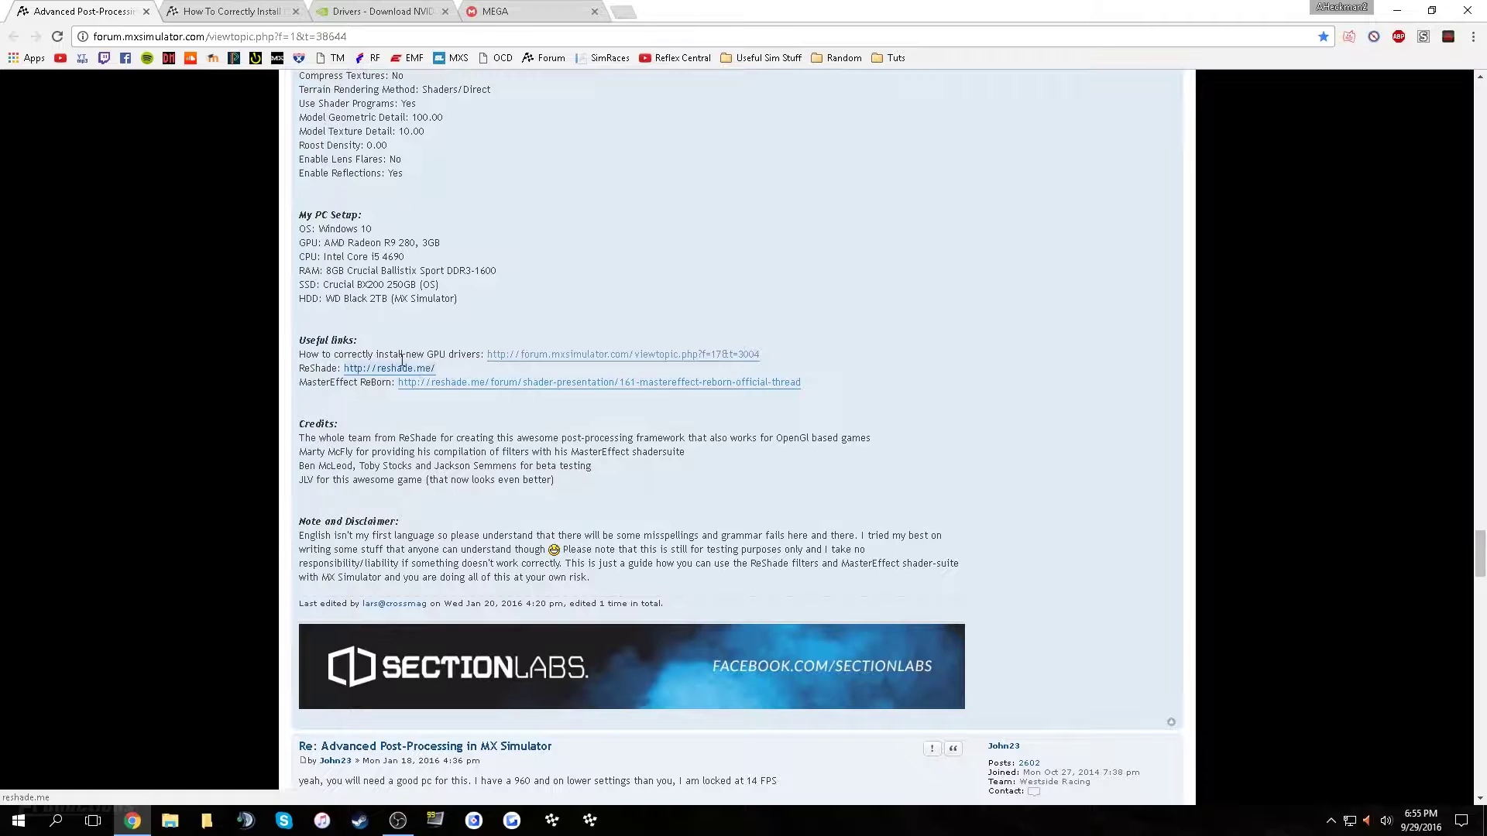
pyautogui.moveTo(297, 360); pyautogui.dragTo(965, 716)
pyautogui.click(313, 349)
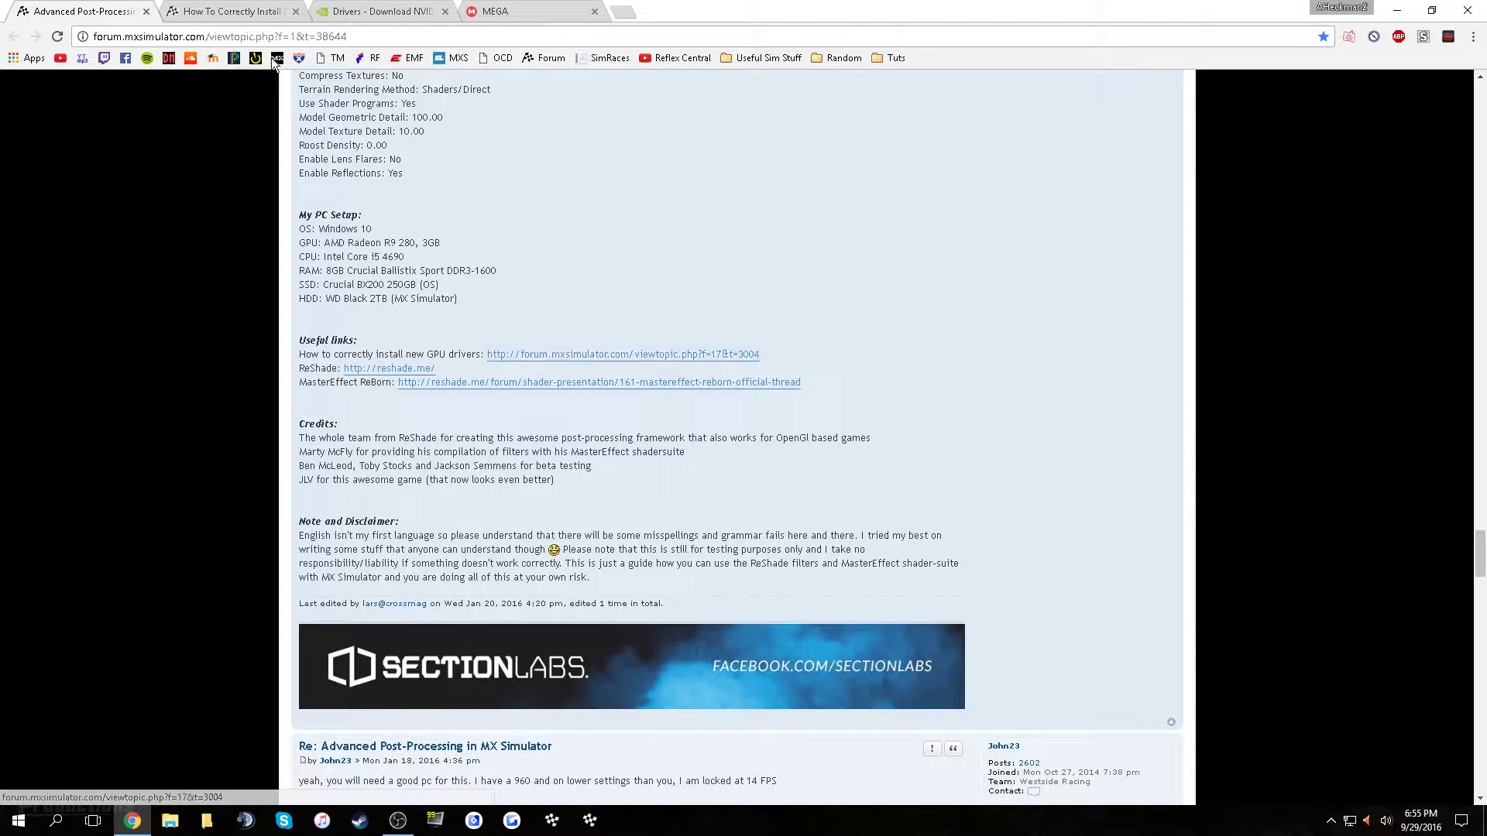
# Review the driver download section of the How To Correctly Install New Graphic Drivers topic
pyautogui.click(228, 11)
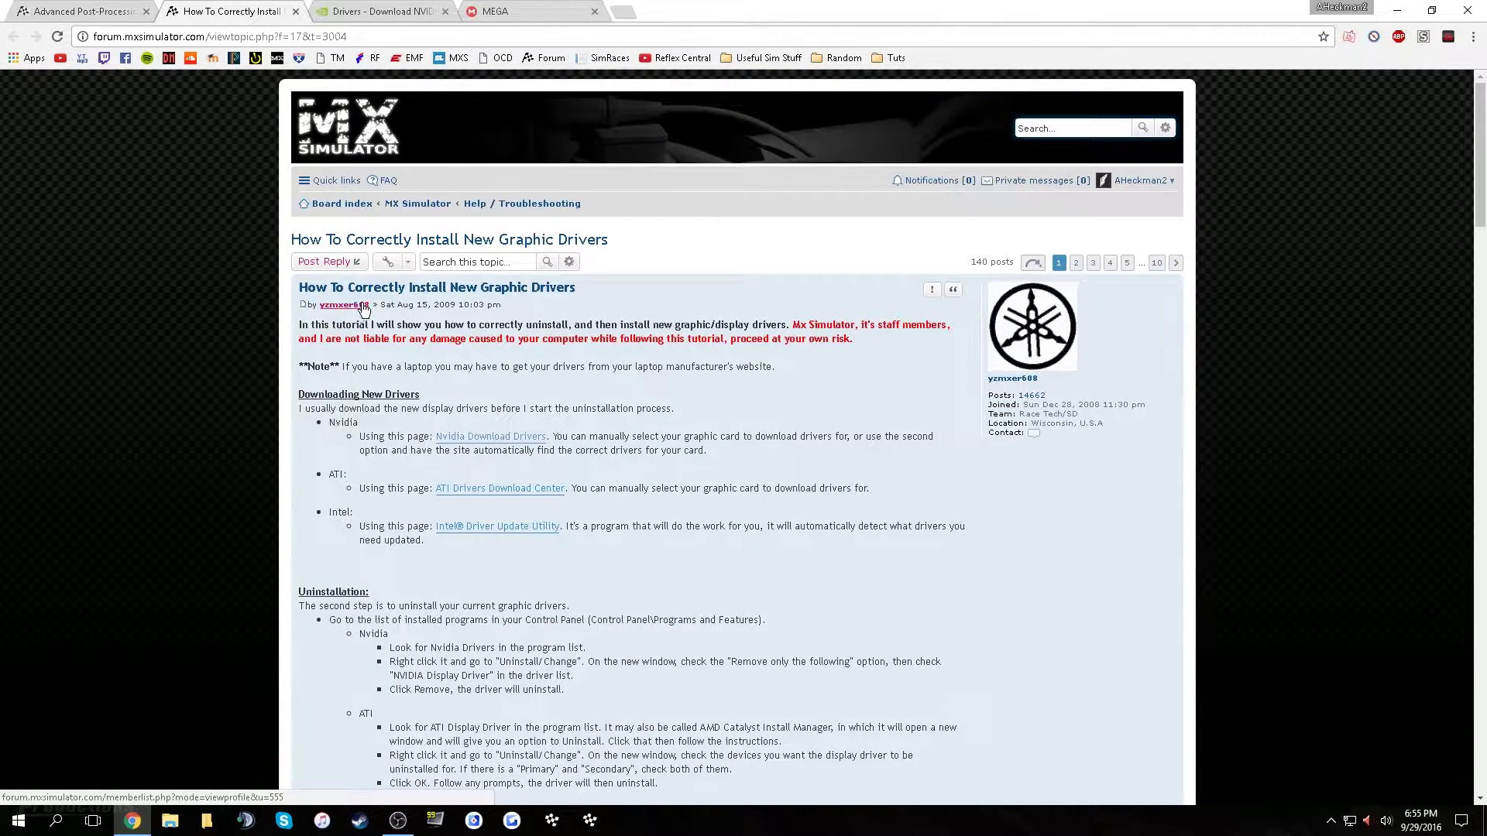
pyautogui.doubleClick(343, 423)
pyautogui.click(347, 470)
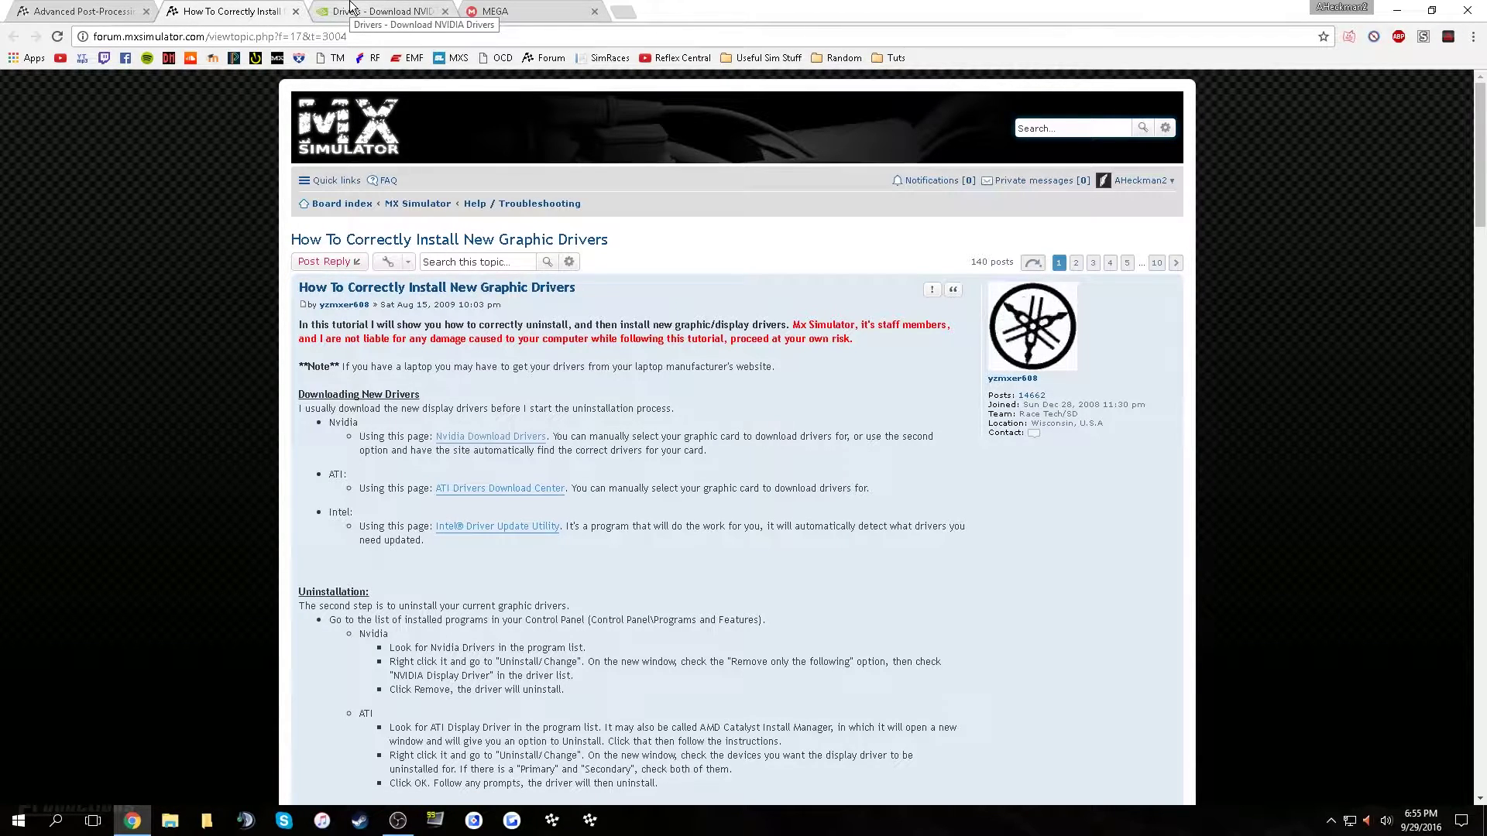
# Search NVIDIA's driver downloads for the GeForce 900 Series, GeForce GTX 970, Windows 10 64-bit, English (US)
pyautogui.click(350, 6)
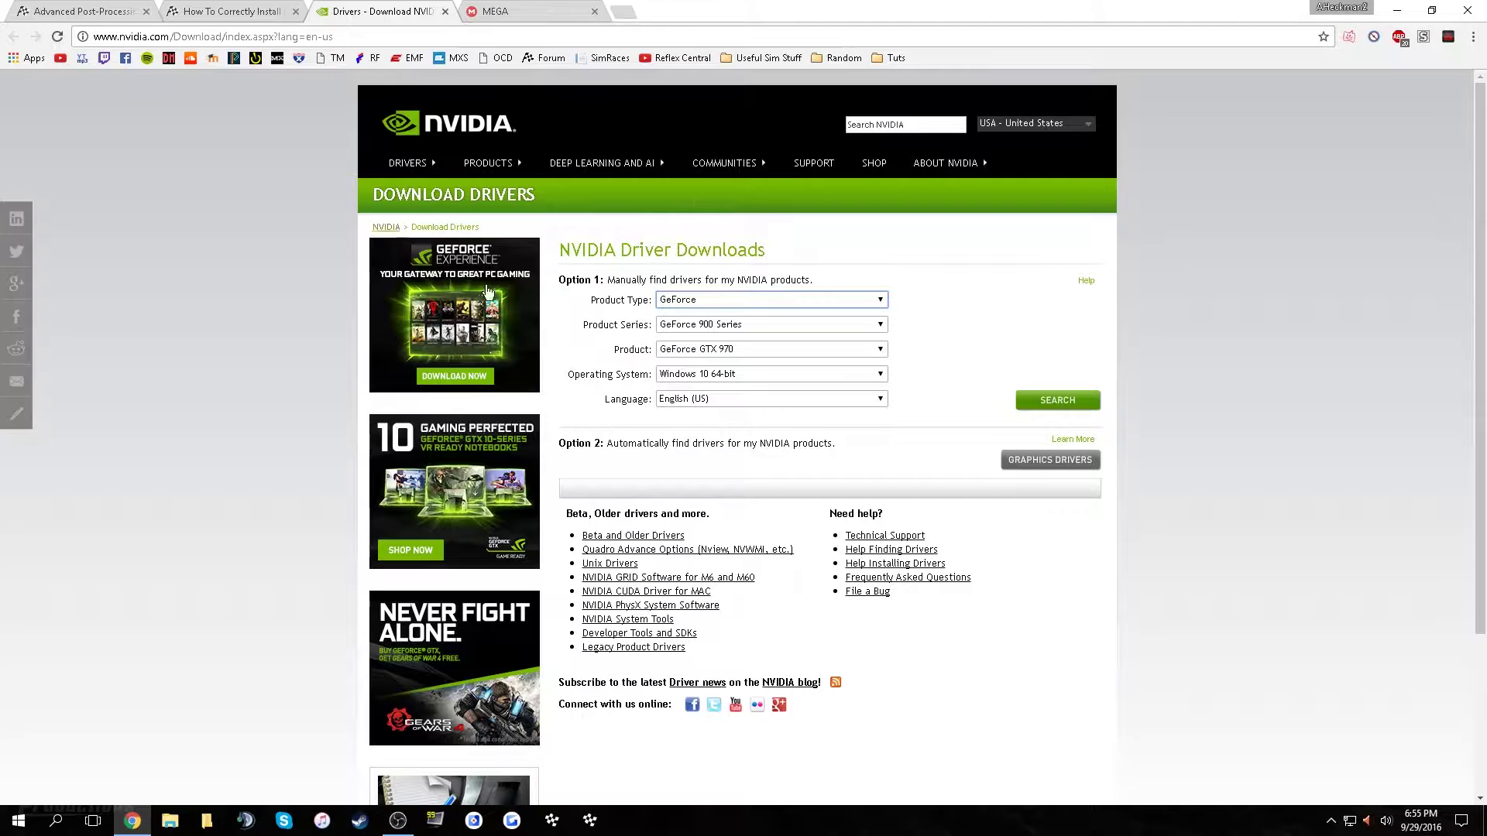
pyautogui.click(717, 304)
pyautogui.click(717, 313)
pyautogui.click(744, 326)
pyautogui.click(754, 328)
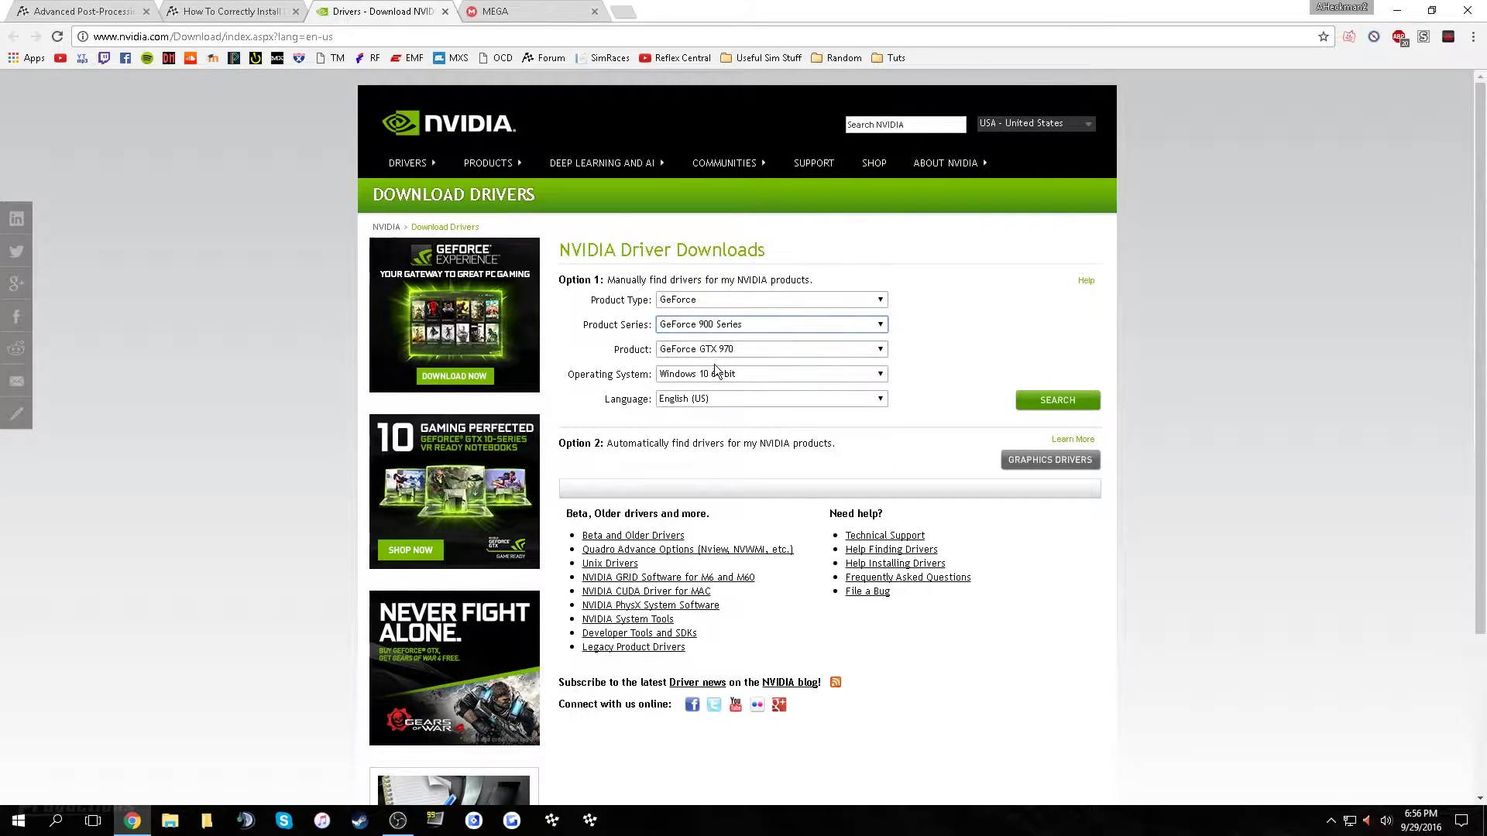
pyautogui.click(1070, 399)
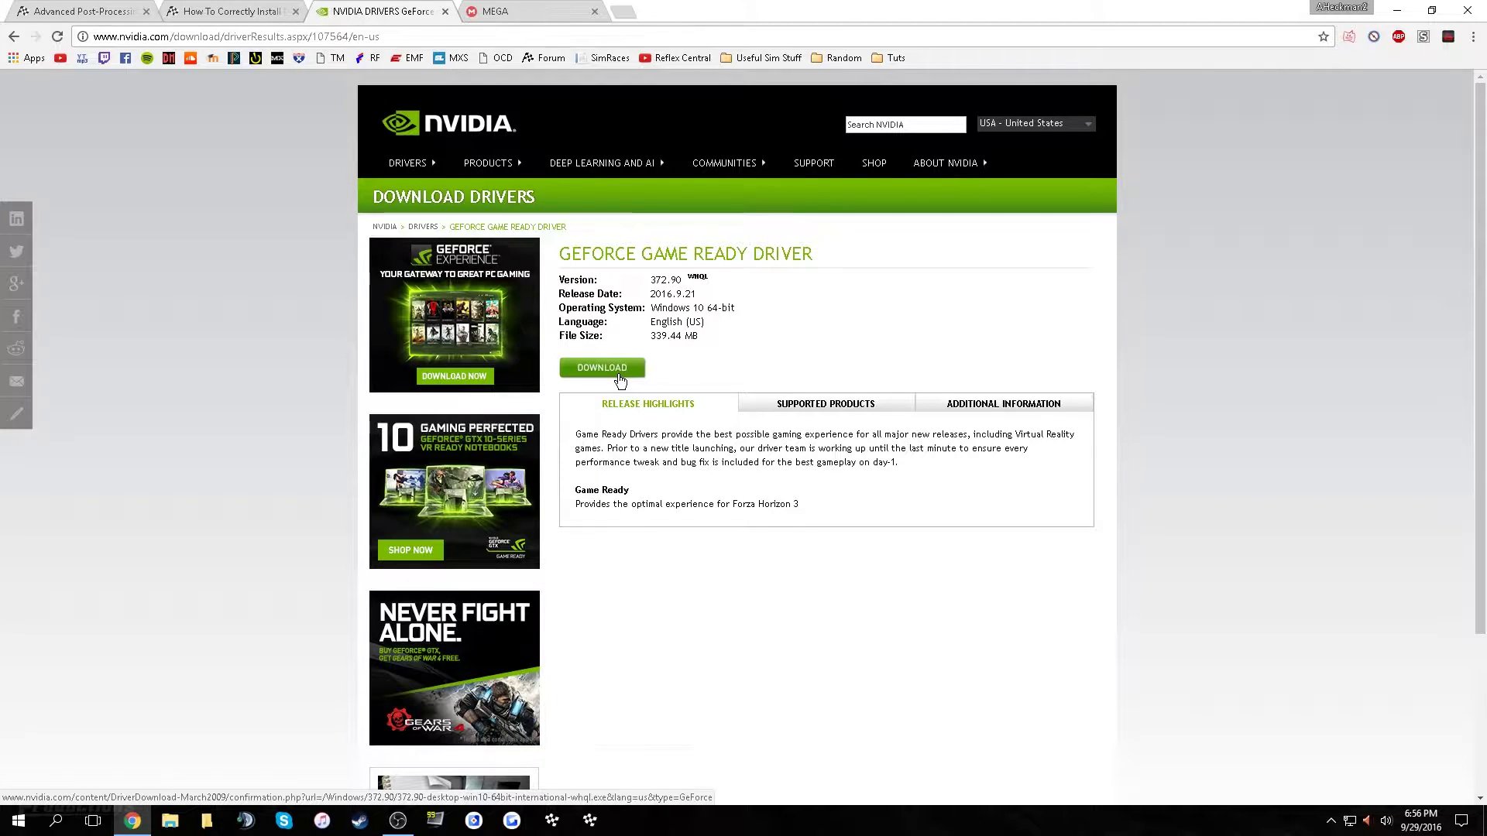
# Close the NVIDIA driver page and the graphic drivers tutorial, and return to the Advanced Post-Processing topic
pyautogui.click(445, 12)
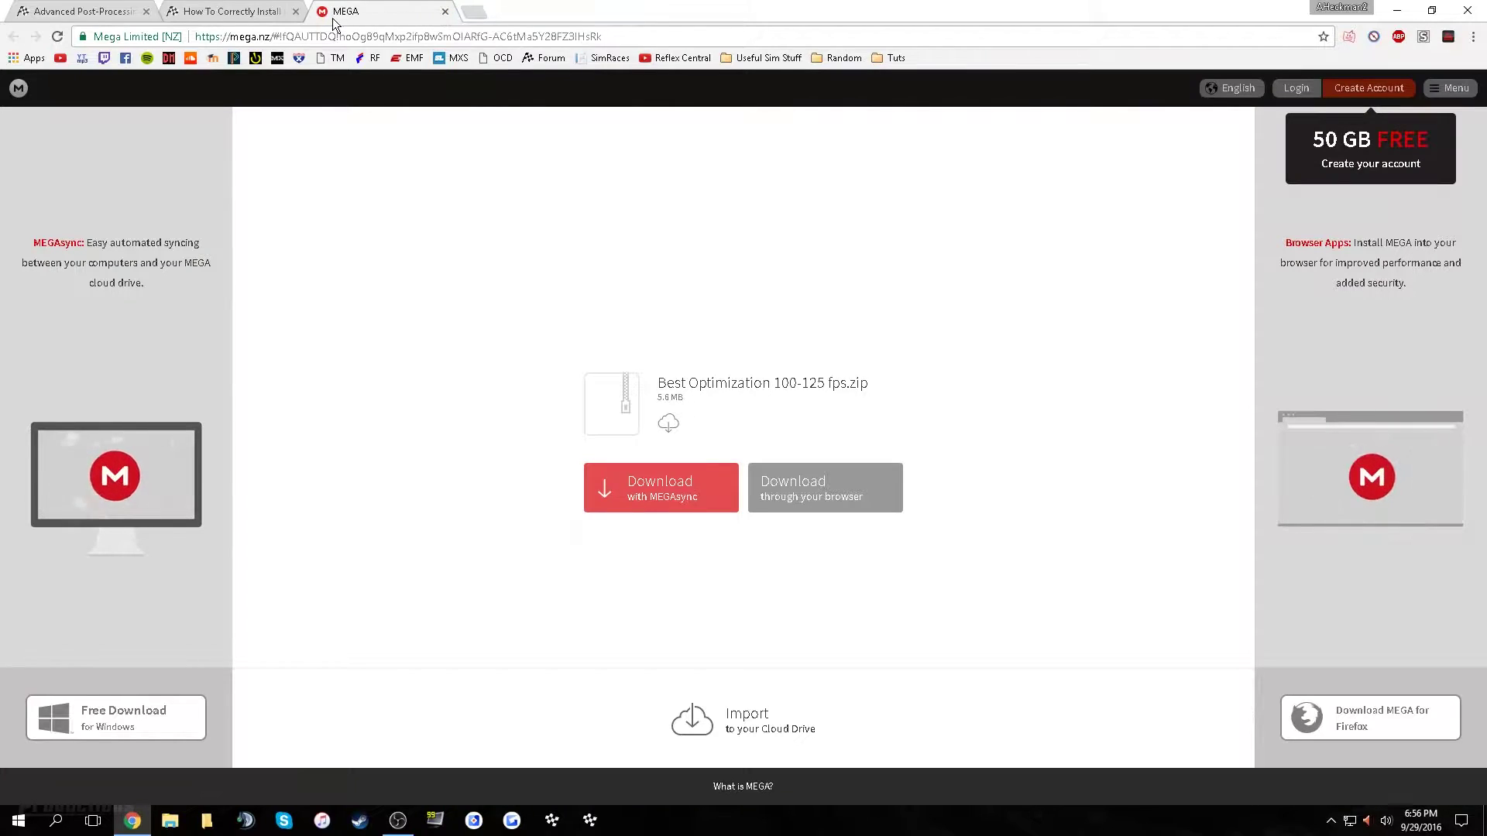
pyautogui.click(280, 9)
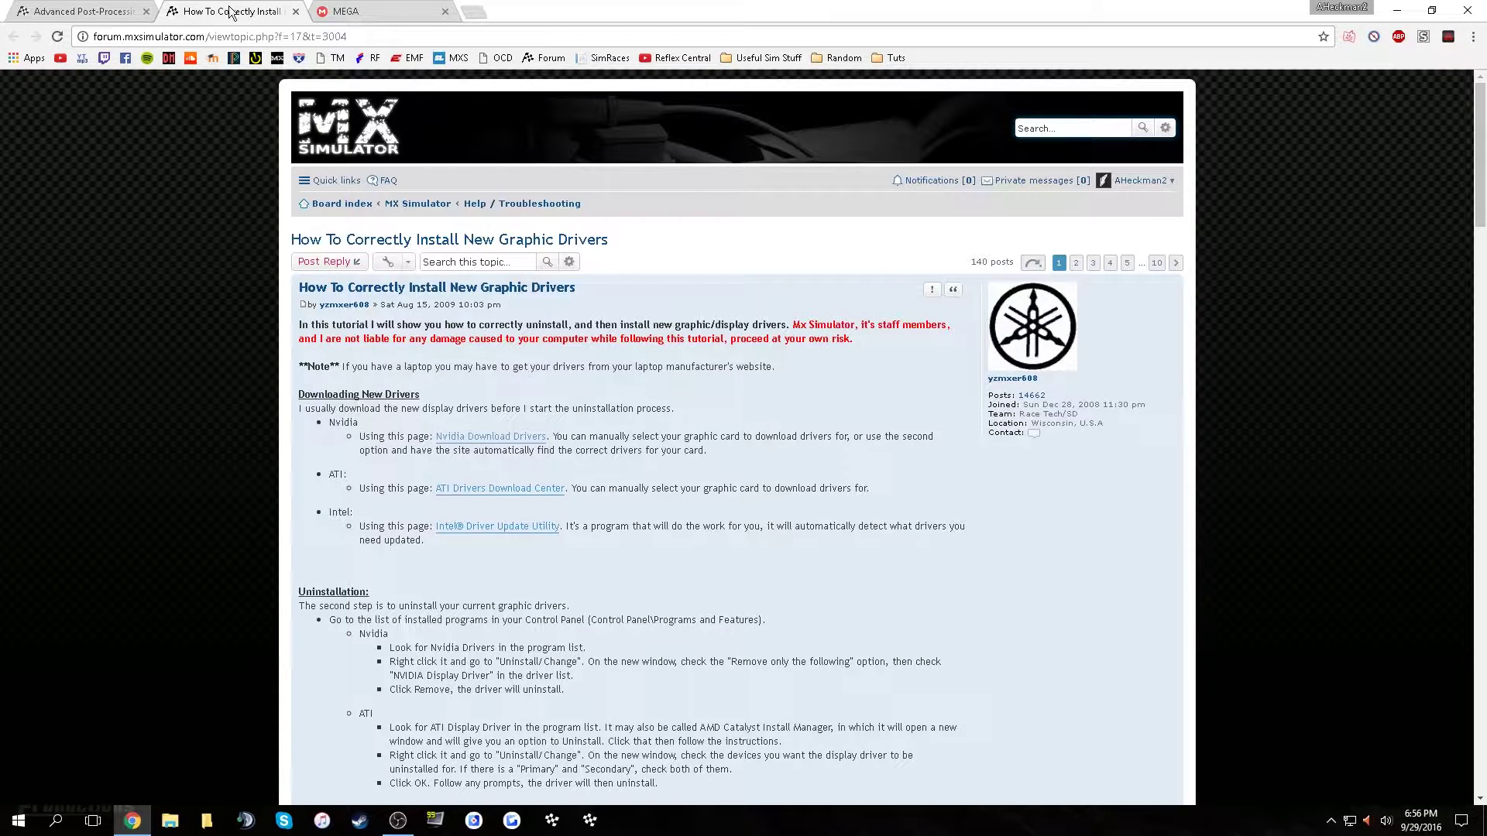
pyautogui.click(296, 10)
pyautogui.click(110, 8)
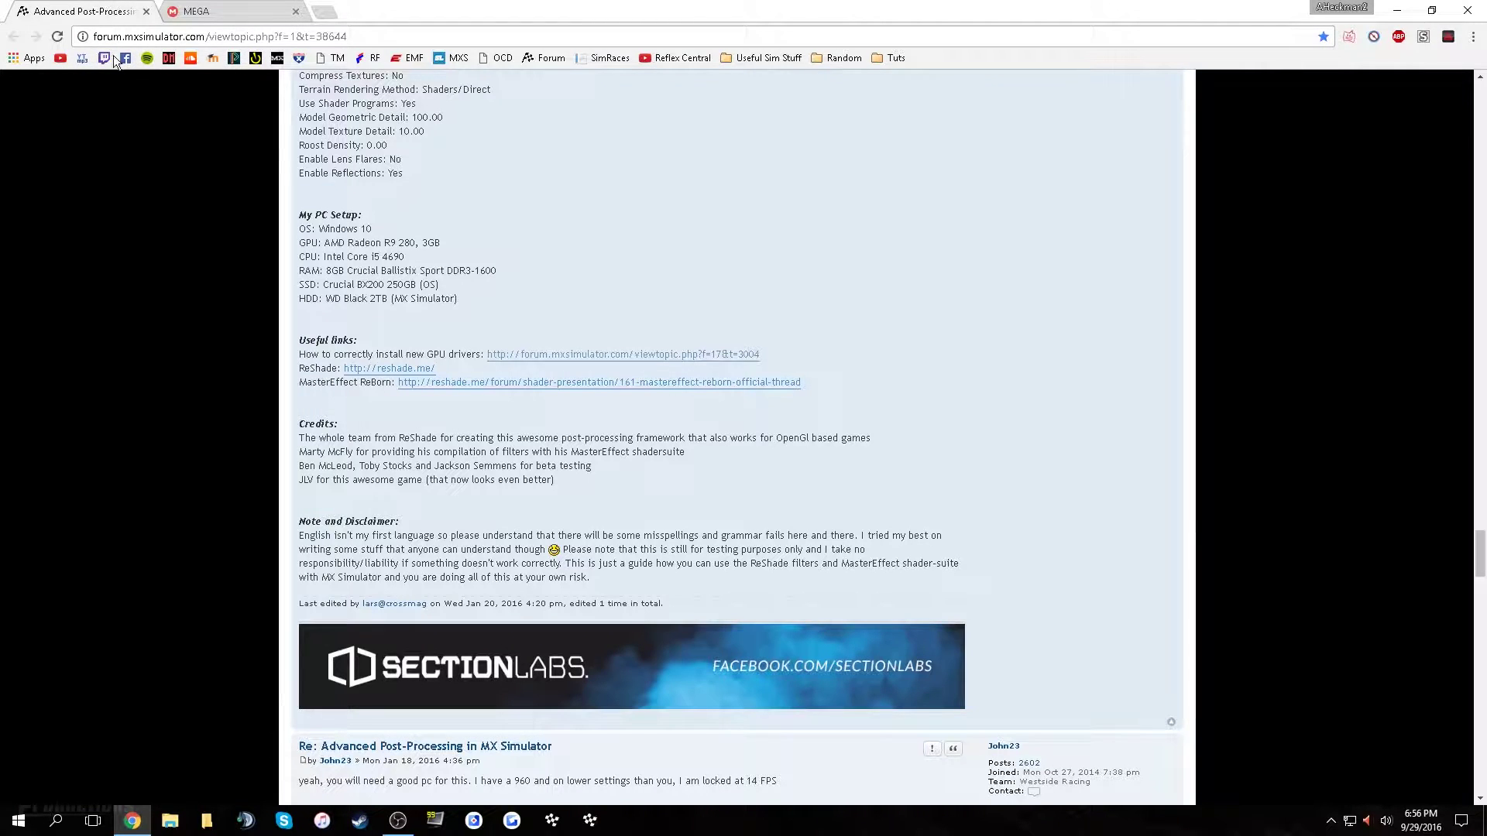
# Look through the post-processing topic's example shots and locate its Configuration Downloads section
pyautogui.scroll(9, 404, 288)
pyautogui.scroll(6, 648, 301)
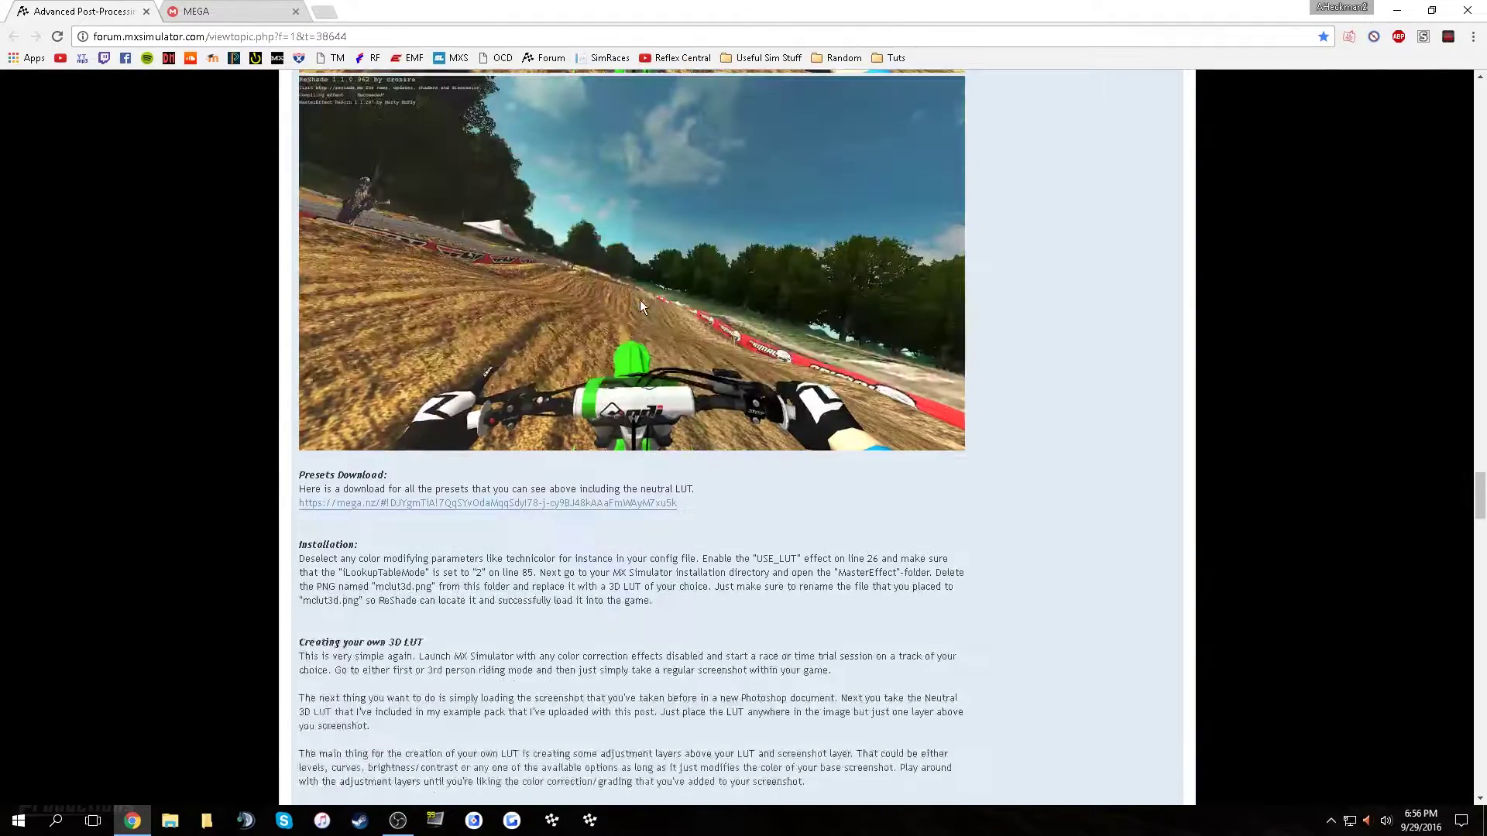
pyautogui.scroll(10, 702, 322)
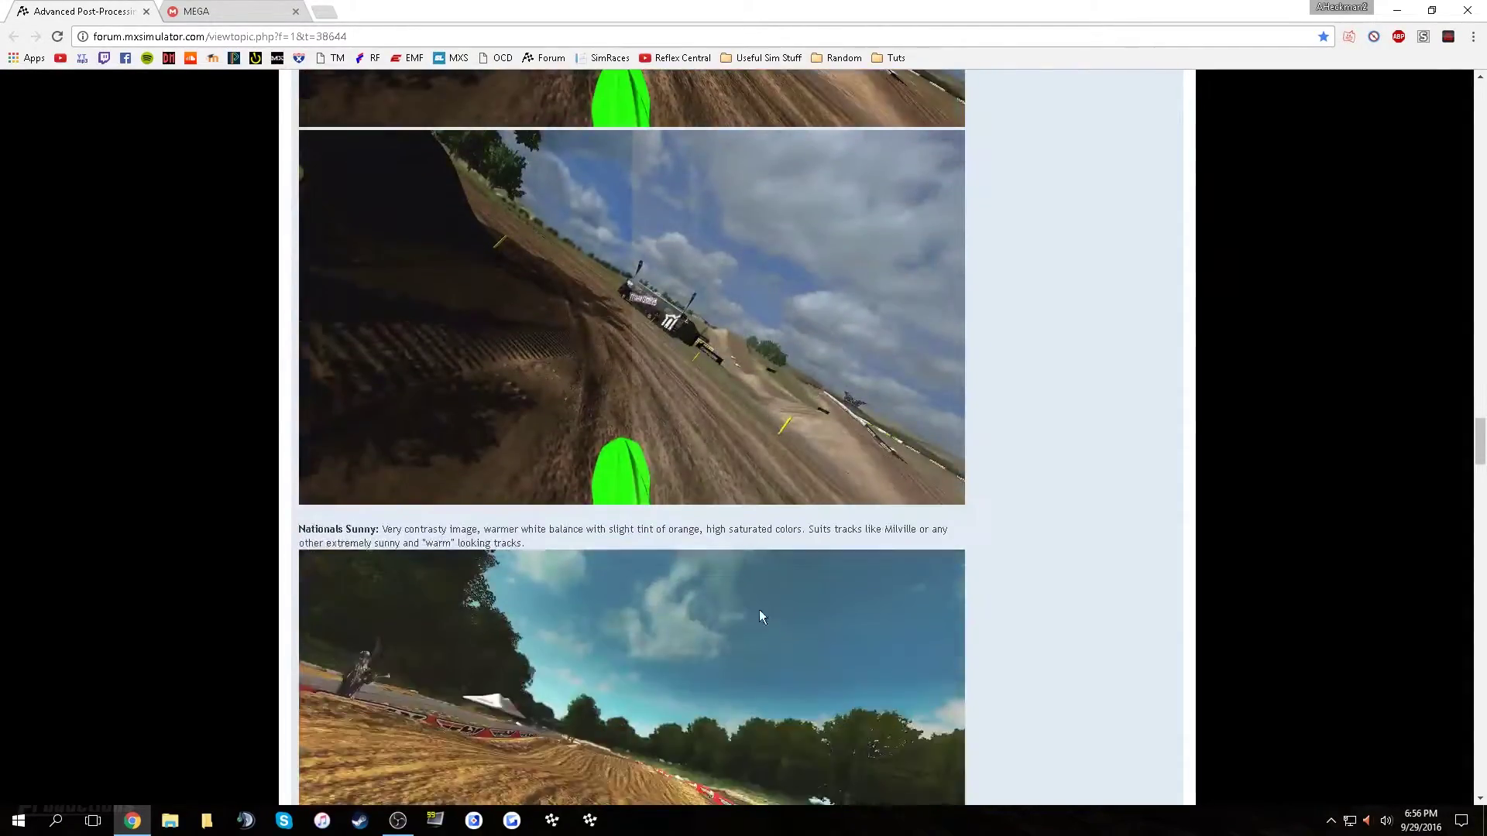
pyautogui.scroll(-11, 686, 546)
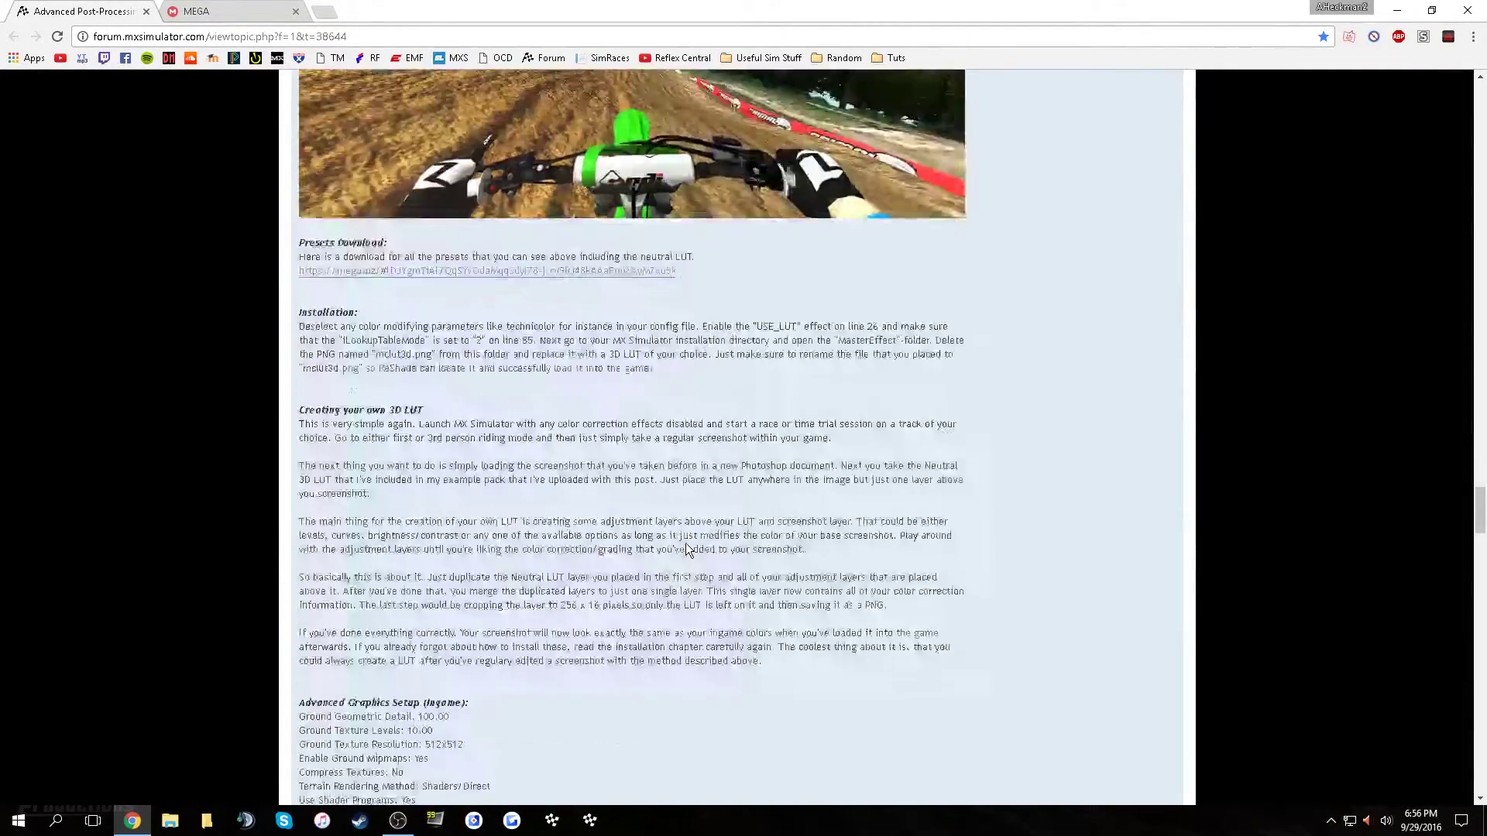
pyautogui.scroll(15, 682, 538)
pyautogui.scroll(20, 680, 540)
pyautogui.scroll(20, 679, 525)
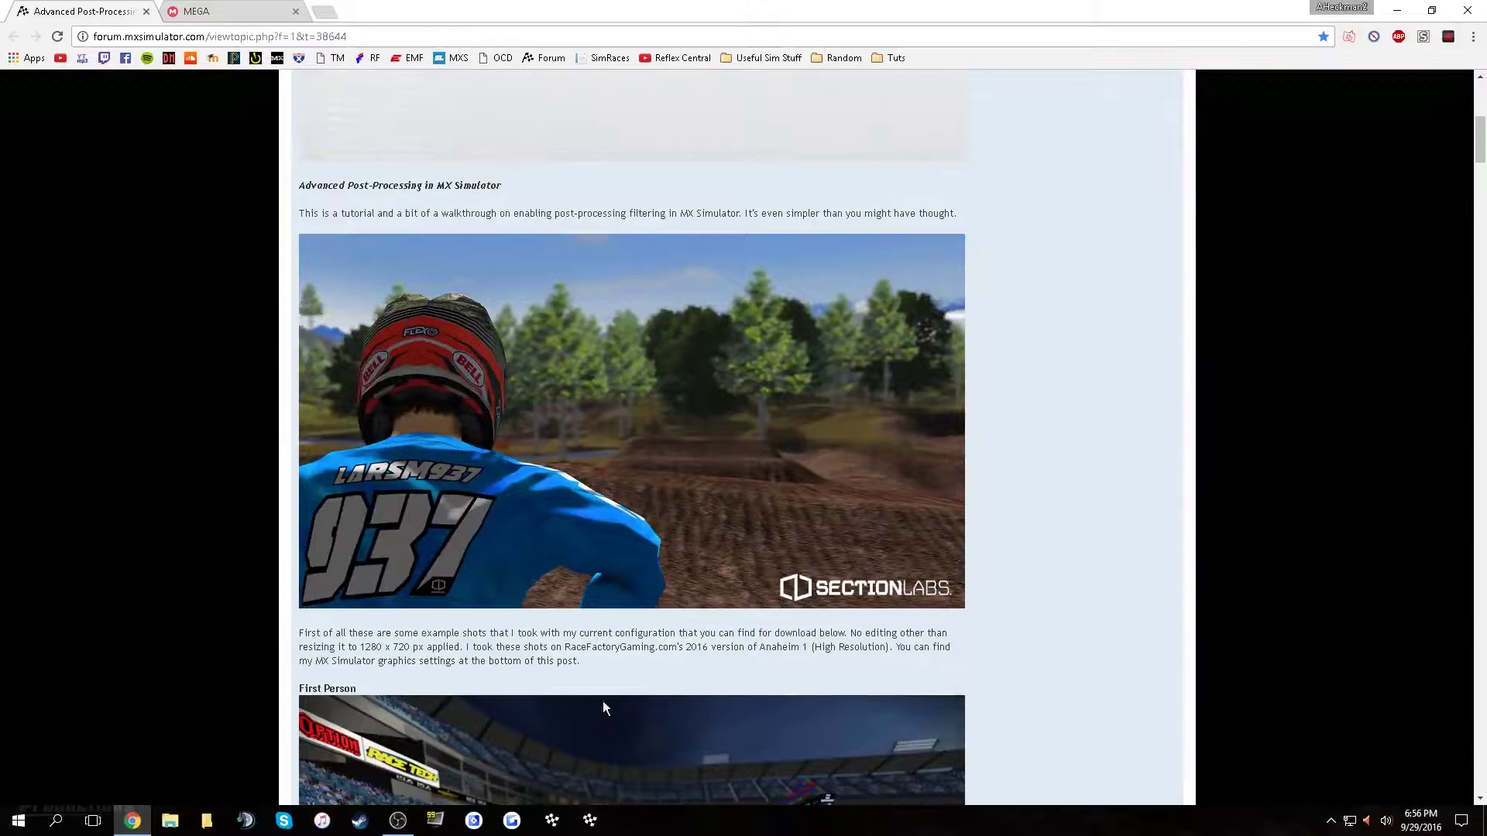
pyautogui.scroll(-8, 593, 690)
pyautogui.scroll(10, 517, 656)
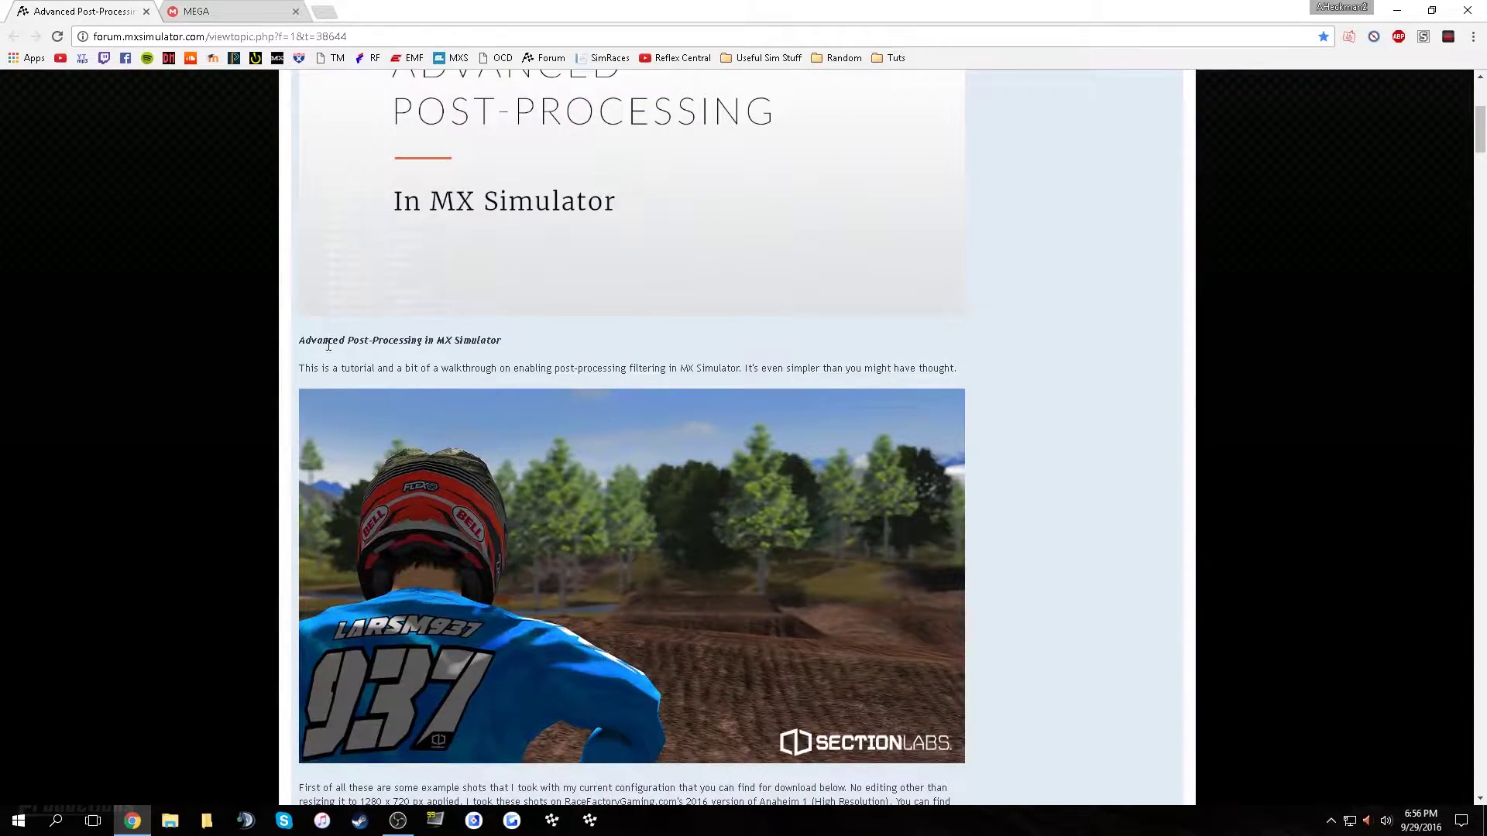
pyautogui.doubleClick(385, 340)
pyautogui.click(536, 555)
pyautogui.scroll(-8, 536, 585)
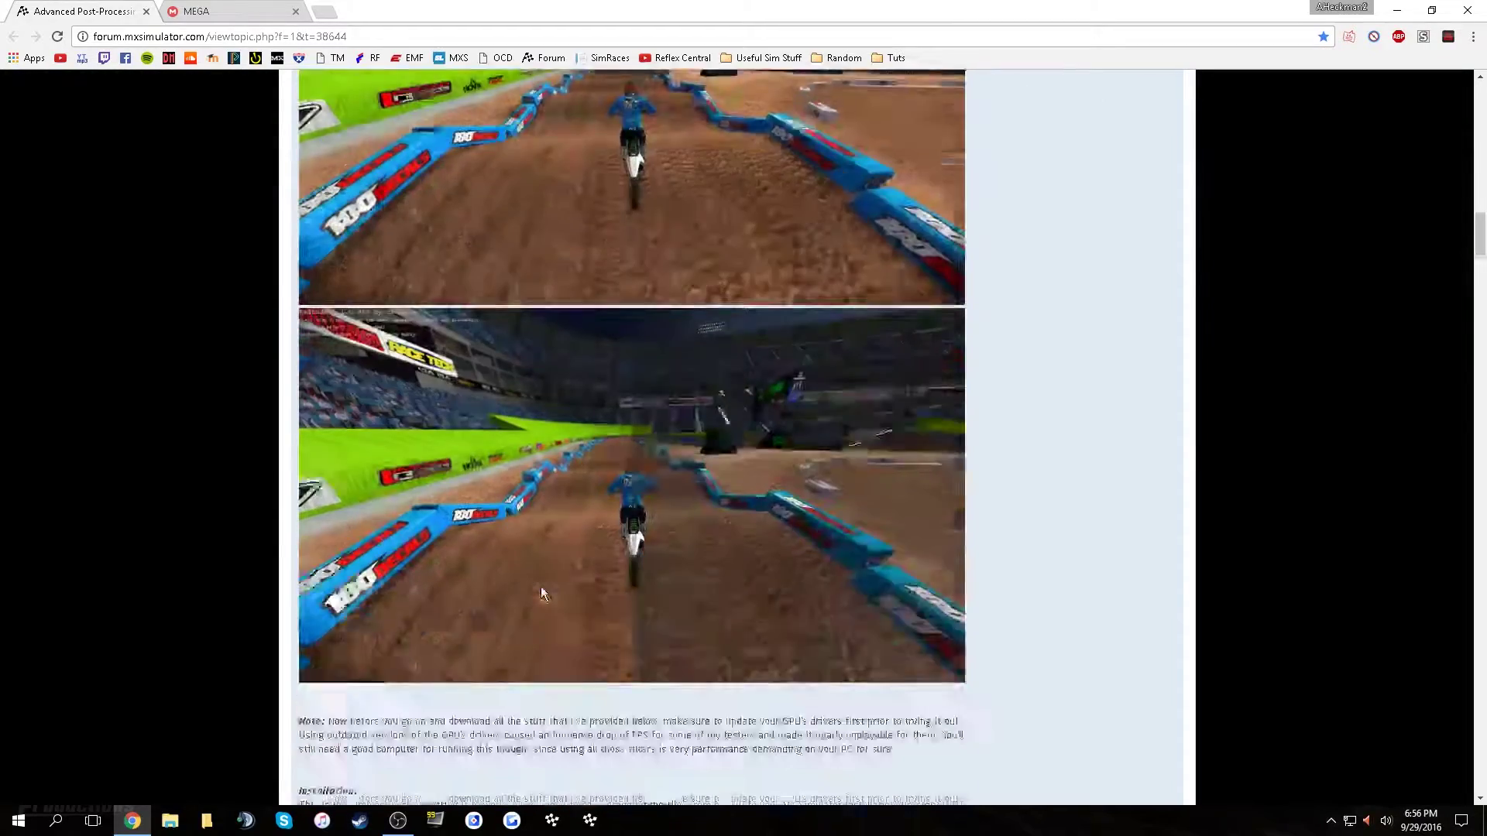
pyautogui.scroll(-10, 540, 589)
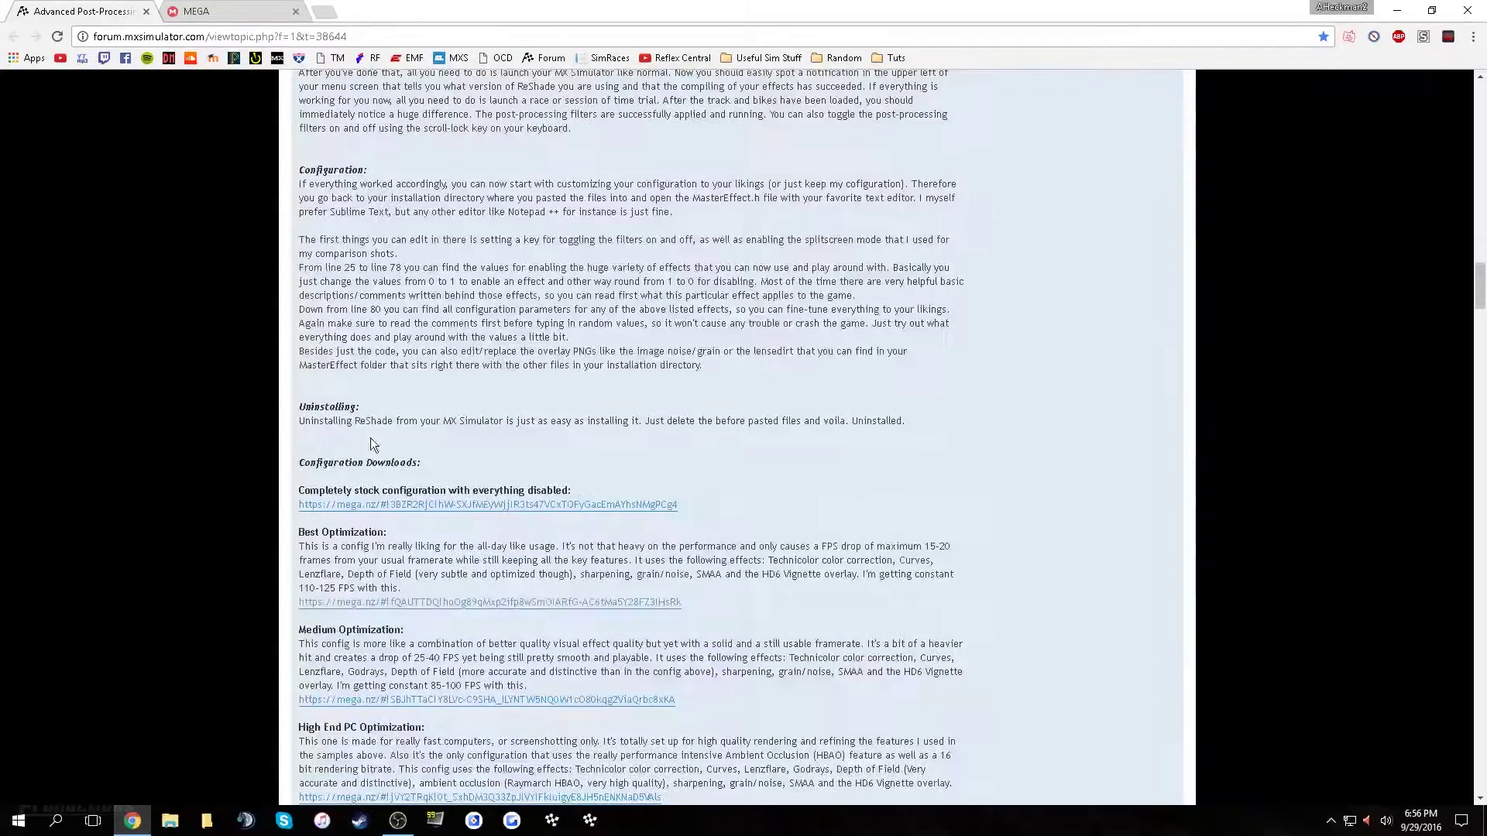
pyautogui.moveTo(304, 459); pyautogui.dragTo(416, 462)
pyautogui.click(457, 462)
pyautogui.scroll(-2, 504, 490)
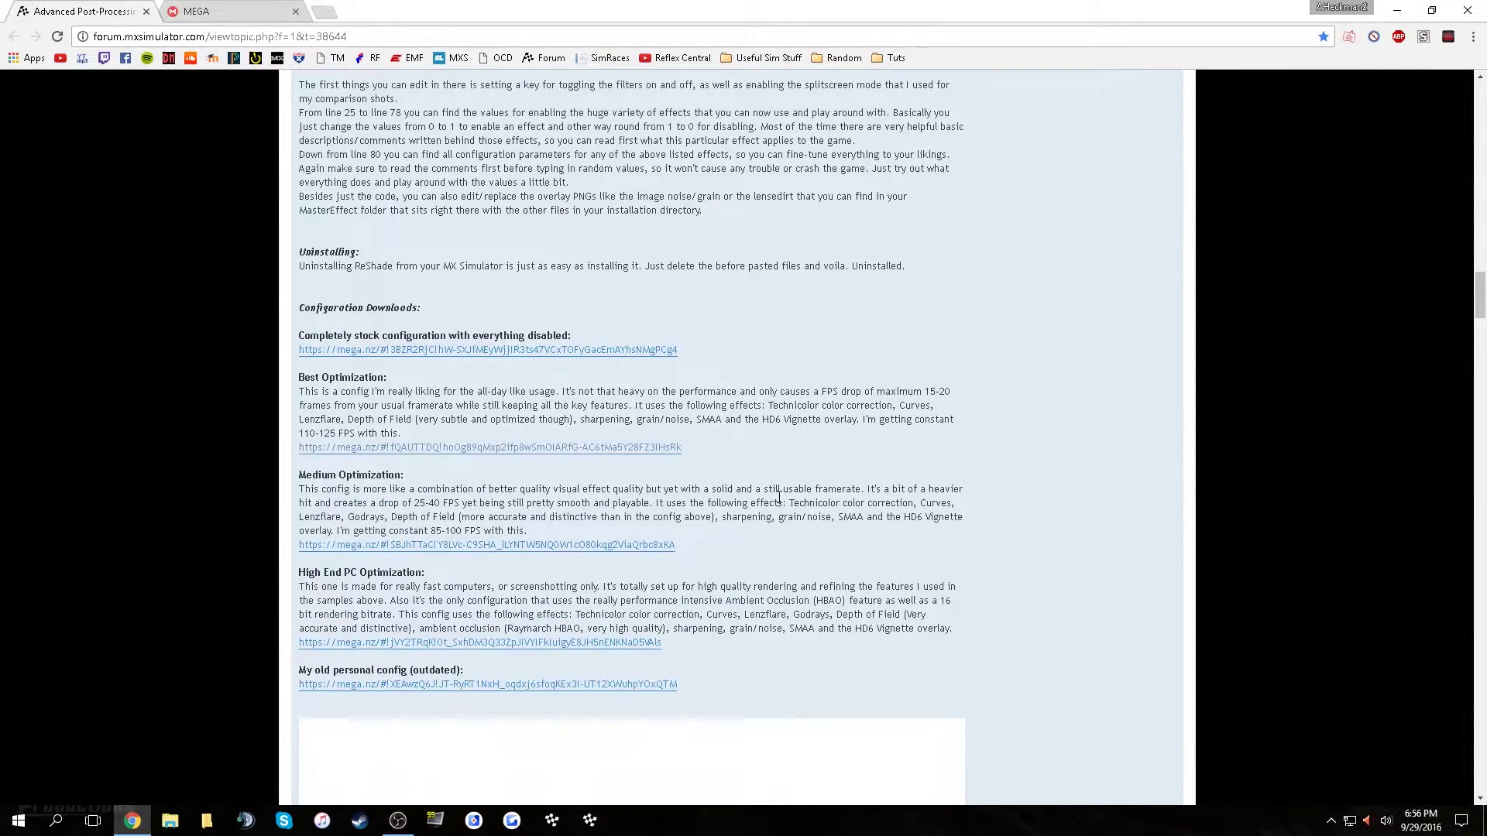
# Compare the descriptions of the stock, Best, Medium and High End PC Optimization configurations and their effect on frame rate
pyautogui.moveTo(331, 333); pyautogui.dragTo(678, 353)
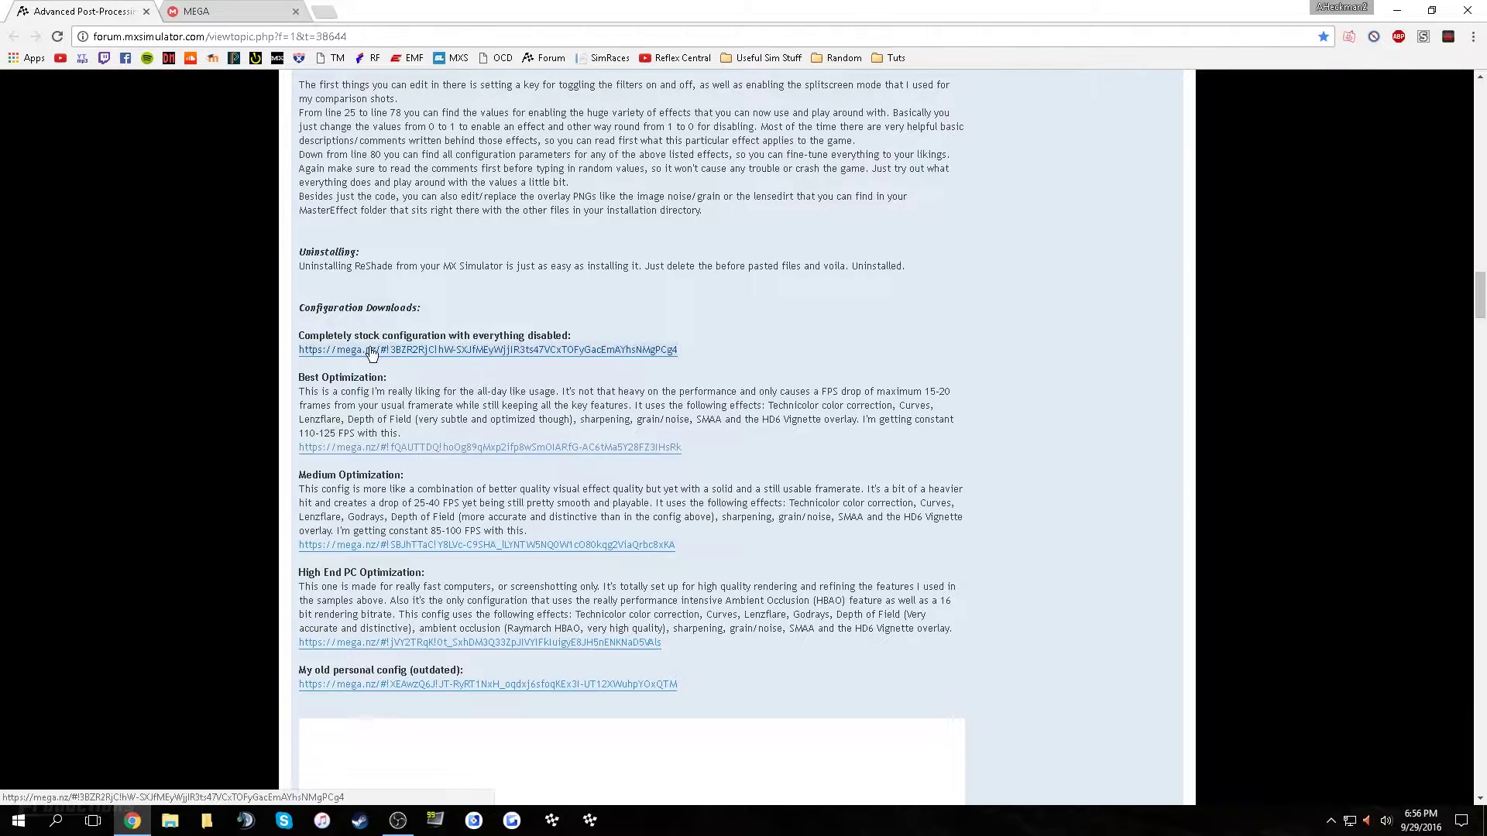
pyautogui.moveTo(571, 335); pyautogui.dragTo(326, 334)
pyautogui.click(356, 332)
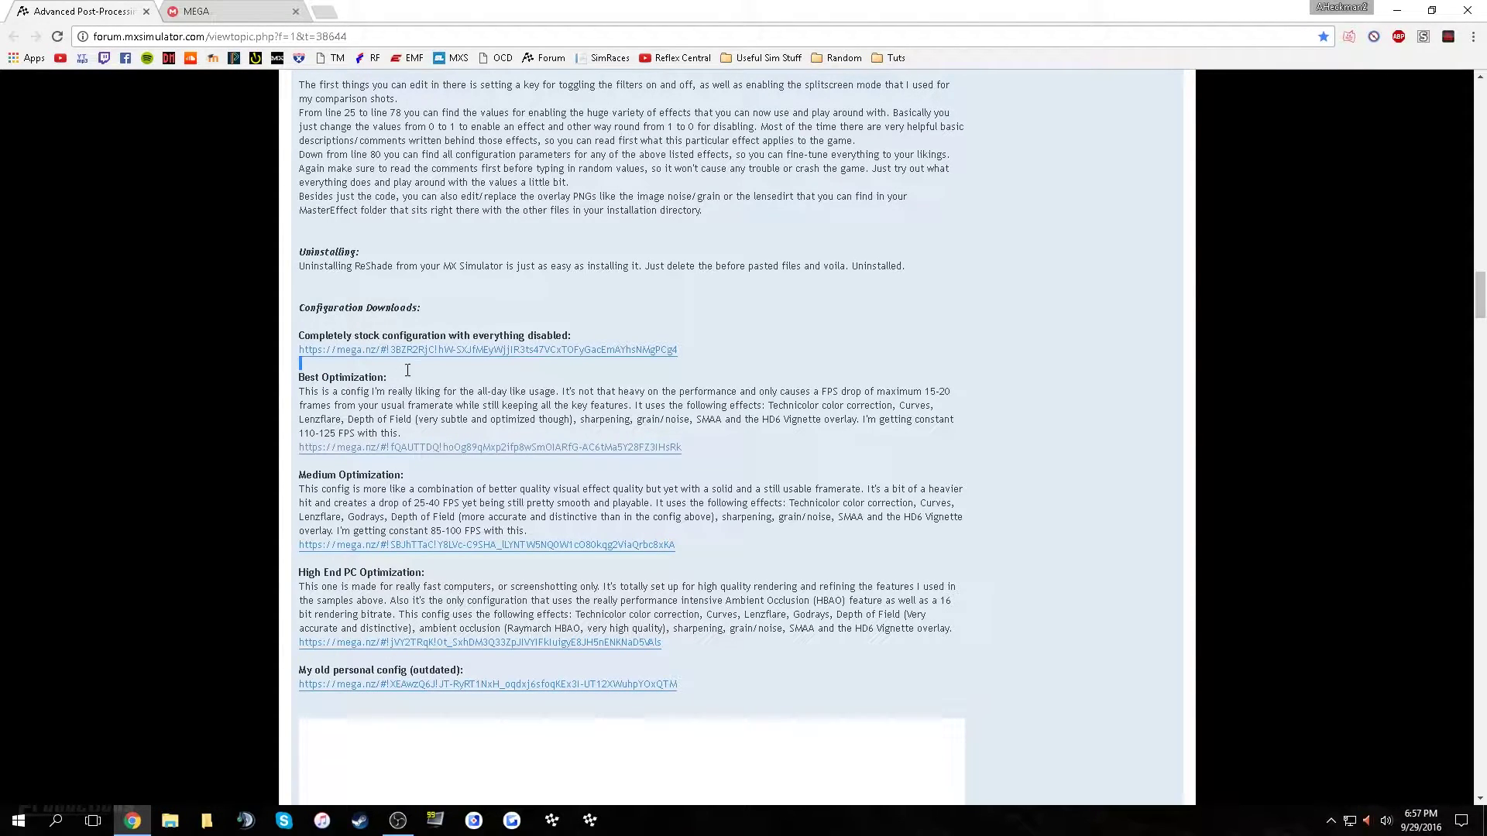
pyautogui.moveTo(407, 370); pyautogui.dragTo(416, 384)
pyautogui.click(339, 433)
pyautogui.moveTo(300, 433); pyautogui.dragTo(352, 434)
pyautogui.click(427, 390)
pyautogui.moveTo(415, 503); pyautogui.dragTo(445, 500)
pyautogui.click(448, 500)
pyautogui.moveTo(301, 380); pyautogui.dragTo(396, 380)
pyautogui.click(403, 380)
pyautogui.moveTo(706, 425); pyautogui.dragTo(609, 419)
pyautogui.click(668, 424)
pyautogui.moveTo(301, 384); pyautogui.dragTo(697, 798)
pyautogui.click(418, 396)
# Download Best Optimization 100-125 fps.zip through the browser from the Best Optimization link and open the archive
pyautogui.click(379, 447)
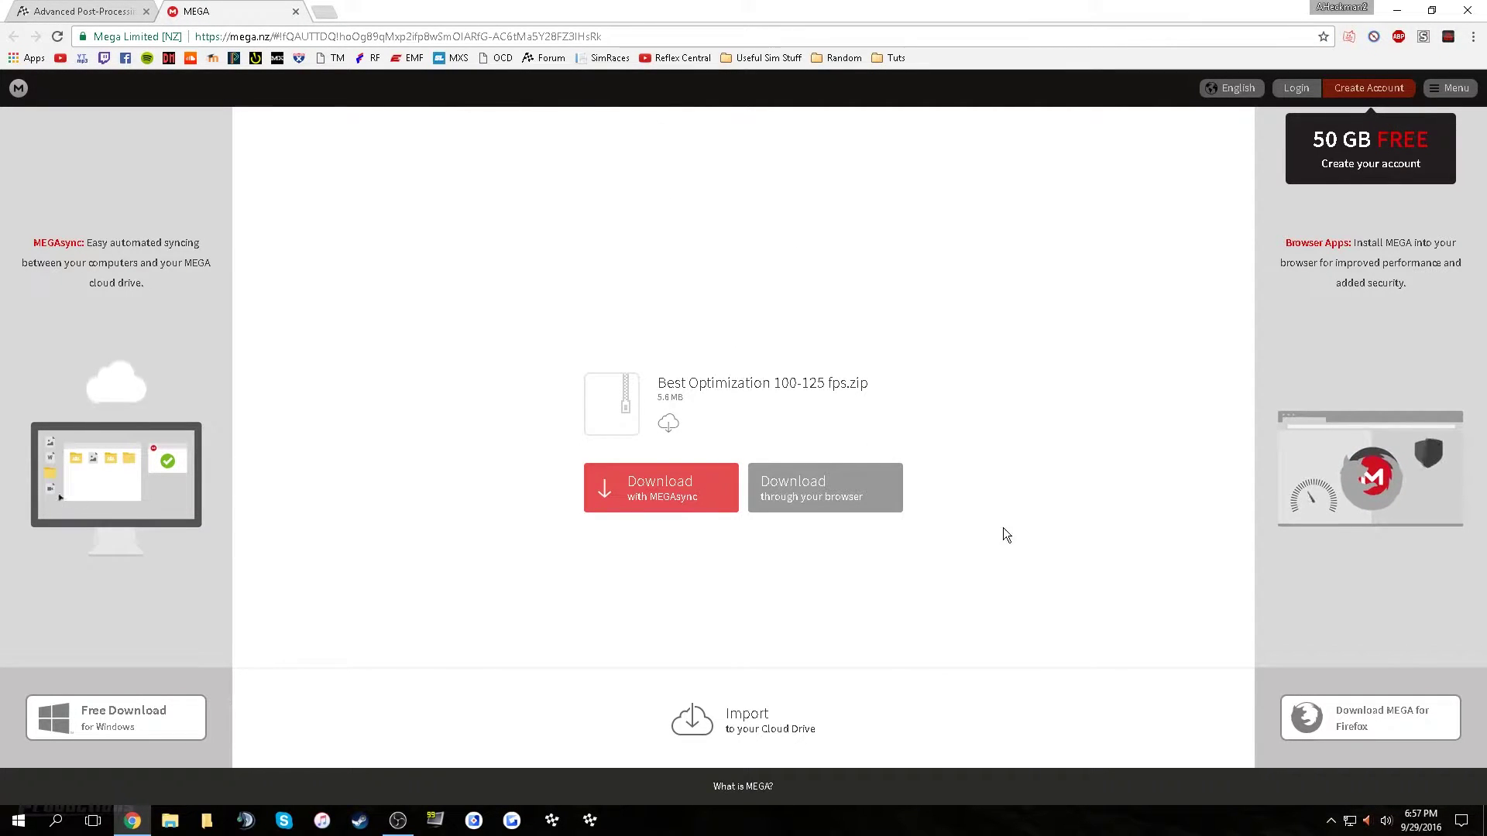
pyautogui.click(827, 488)
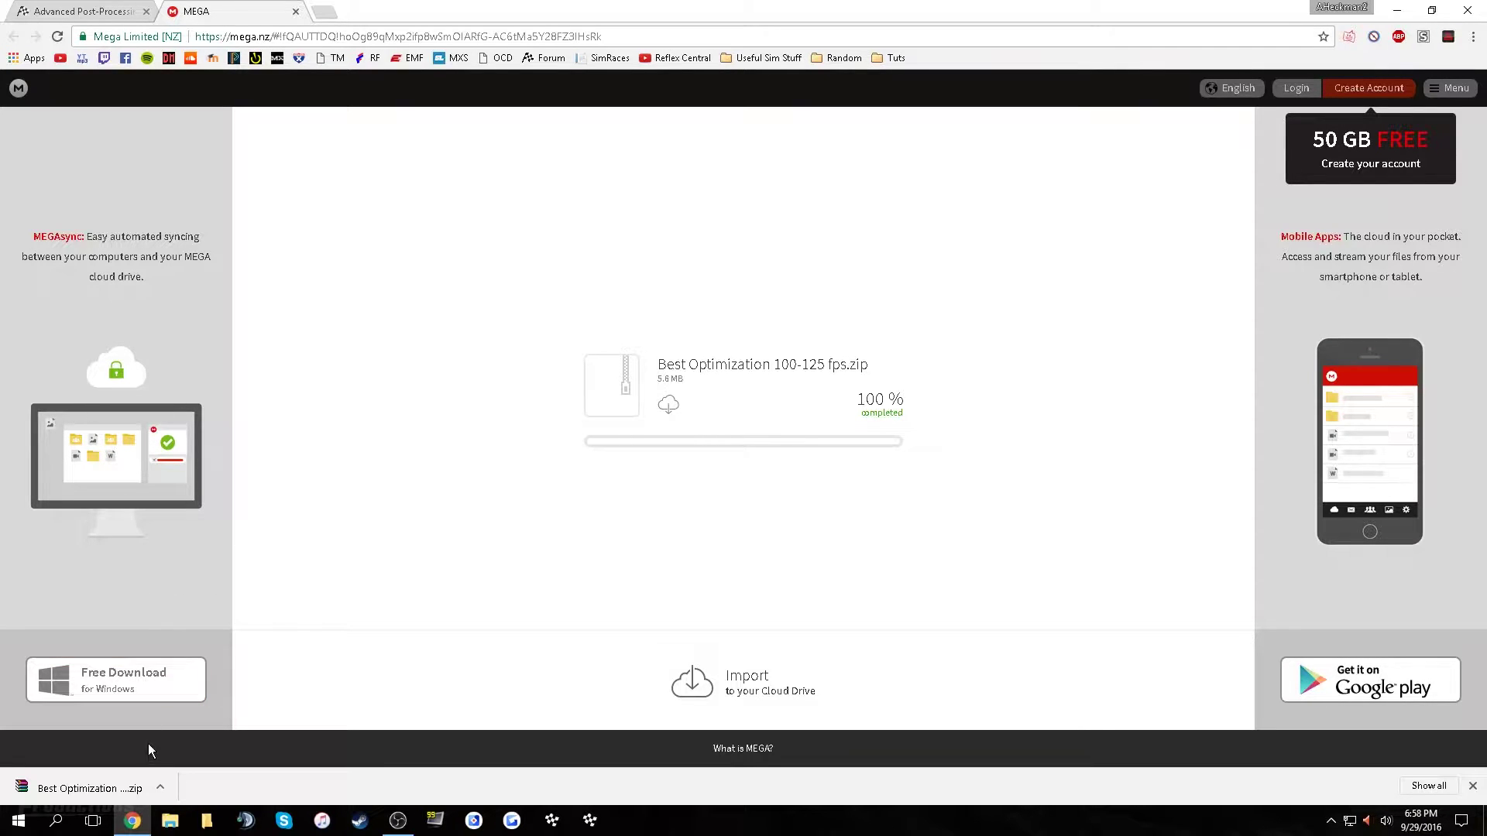
pyautogui.click(113, 790)
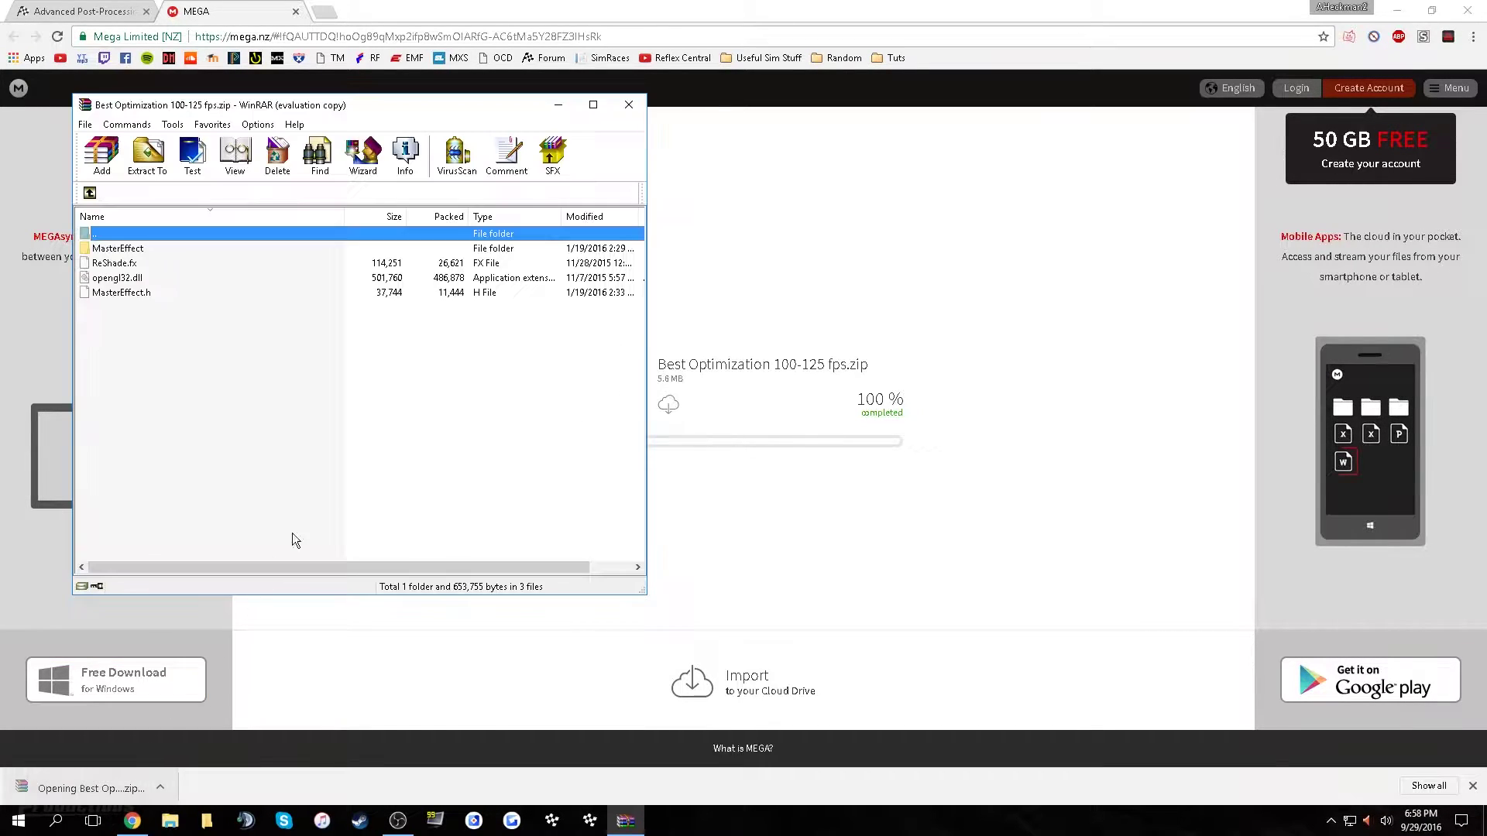
# Clear the view around the archive window by minimizing the browser and dismissing the WinRAR licence reminder
pyautogui.click(1397, 10)
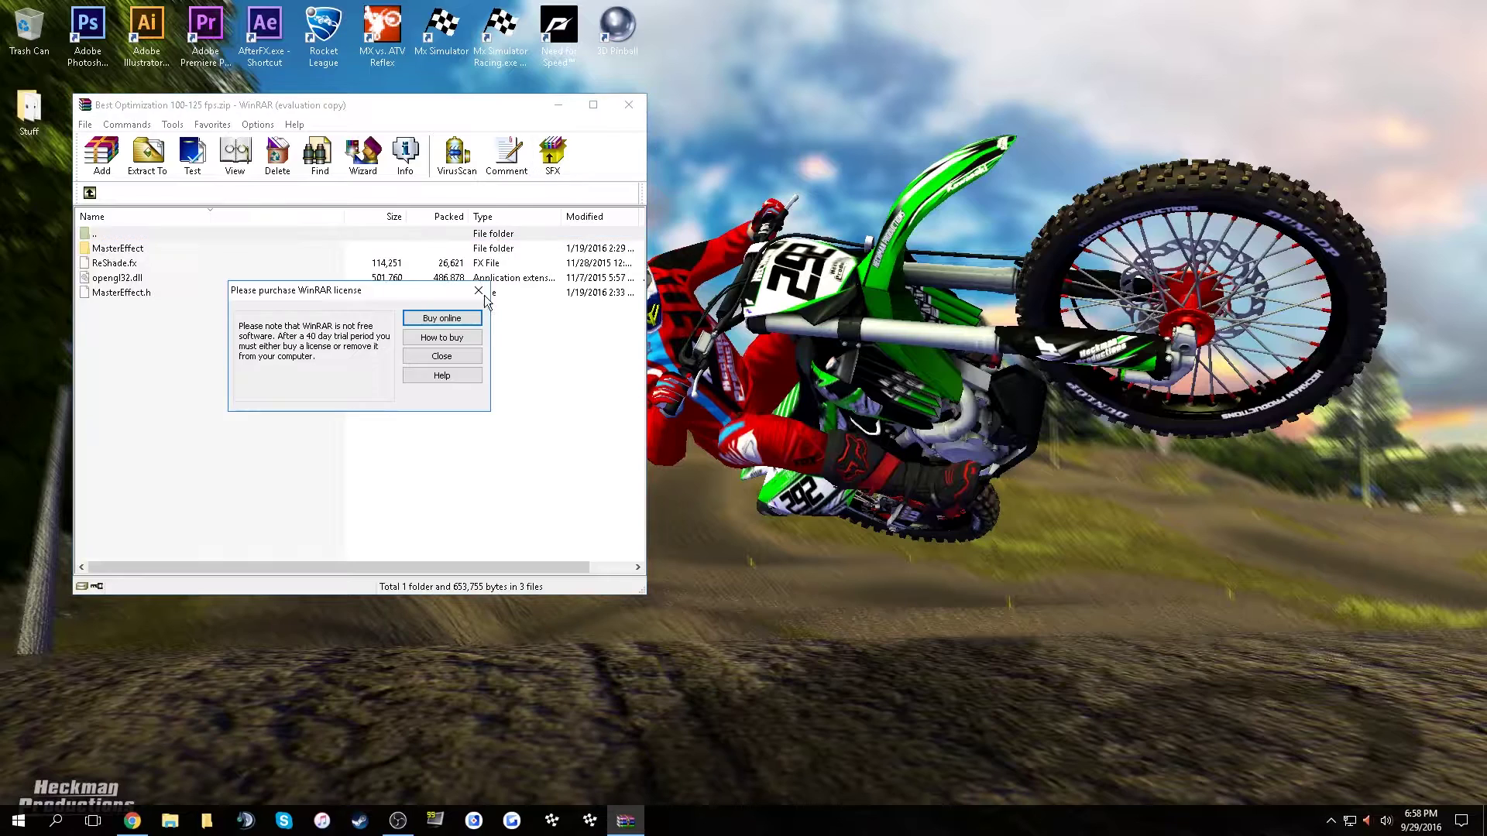
pyautogui.click(483, 295)
pyautogui.moveTo(248, 107); pyautogui.dragTo(215, 191)
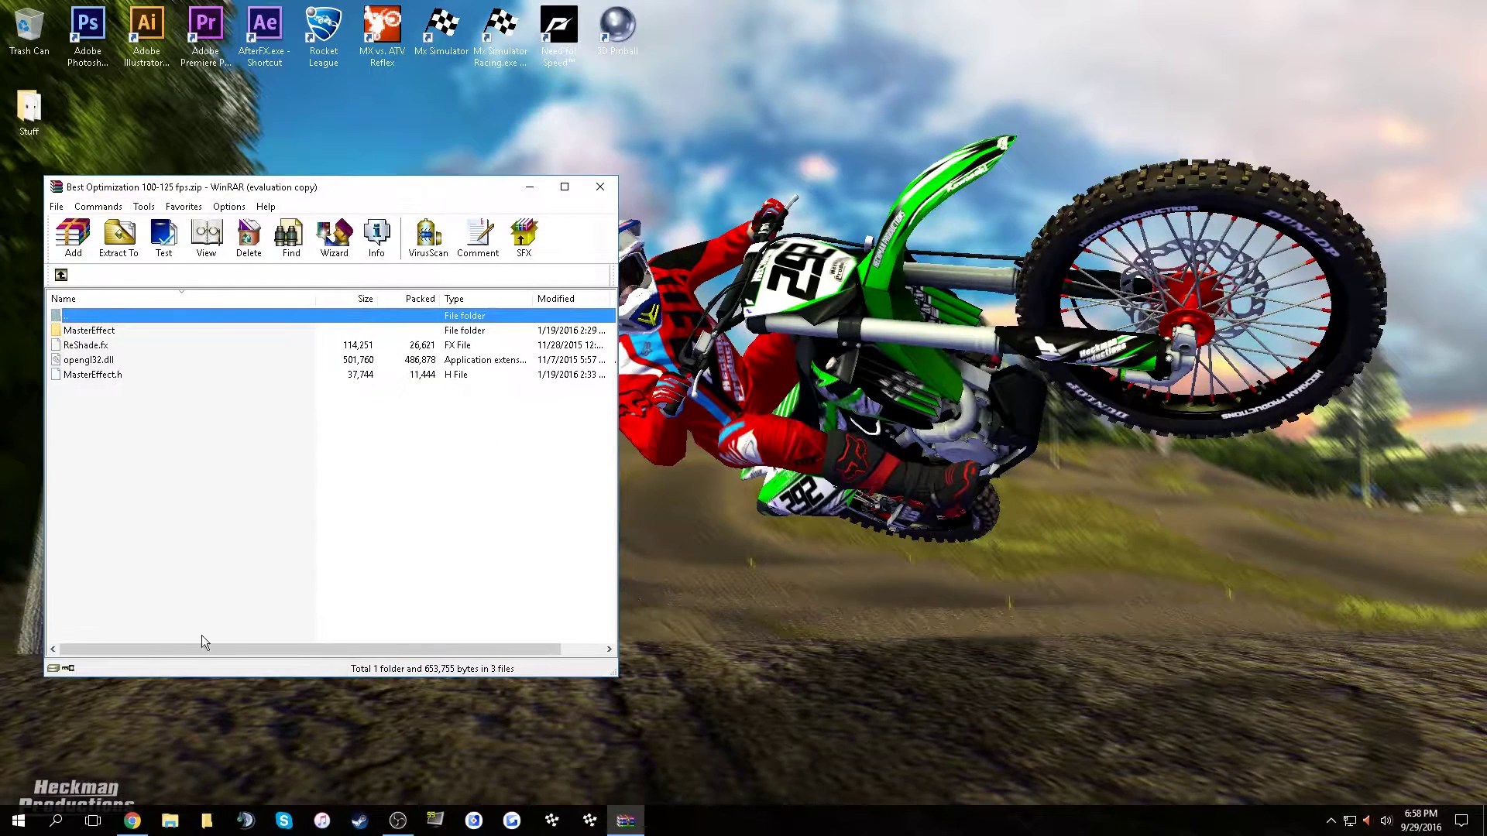
# Switch to File Explorer and open the MX Simulator folder in Program Files (x86) on the C: drive
pyautogui.click(170, 822)
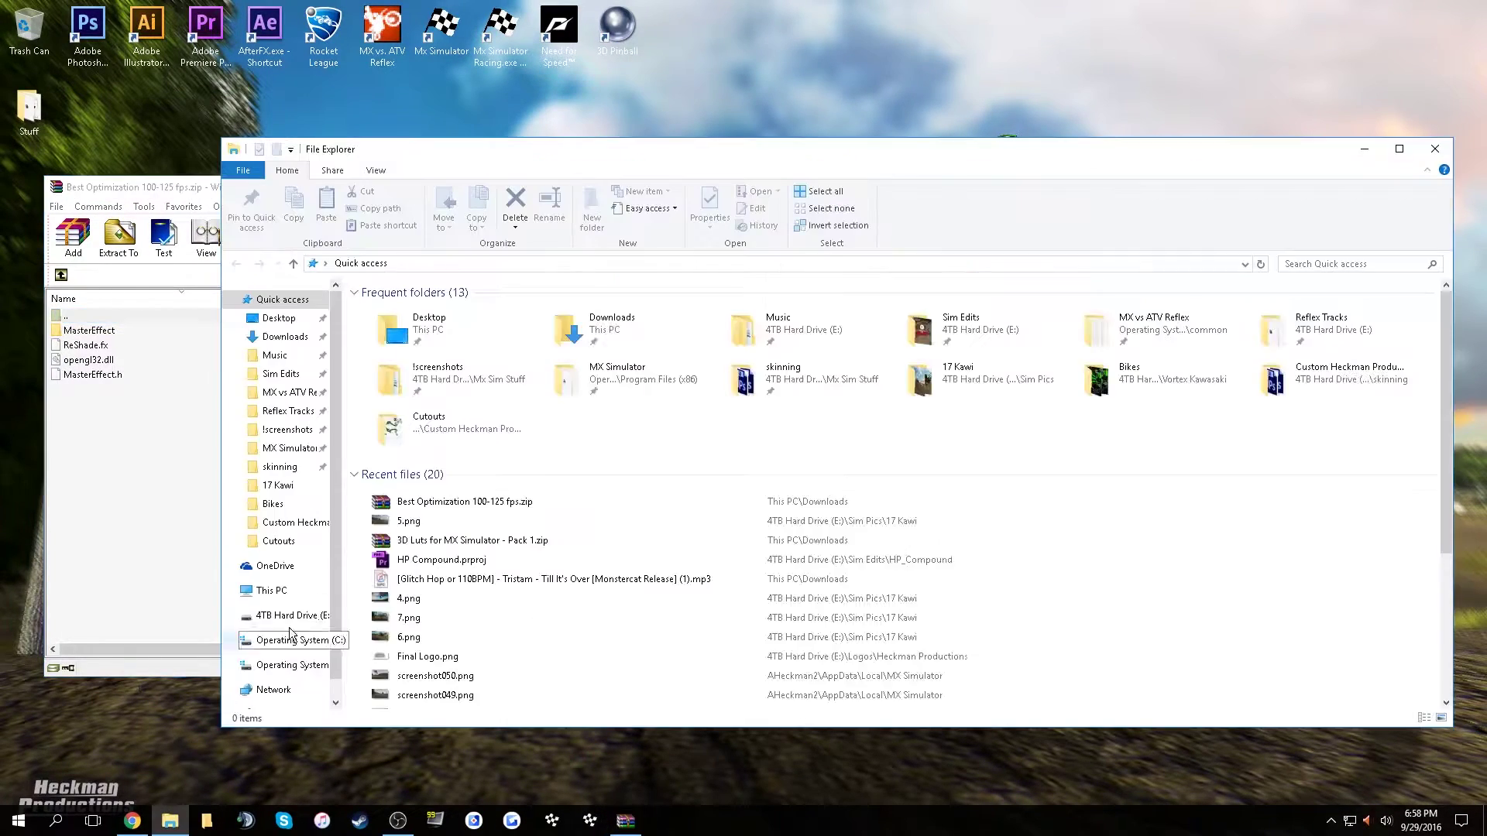
pyautogui.click(271, 591)
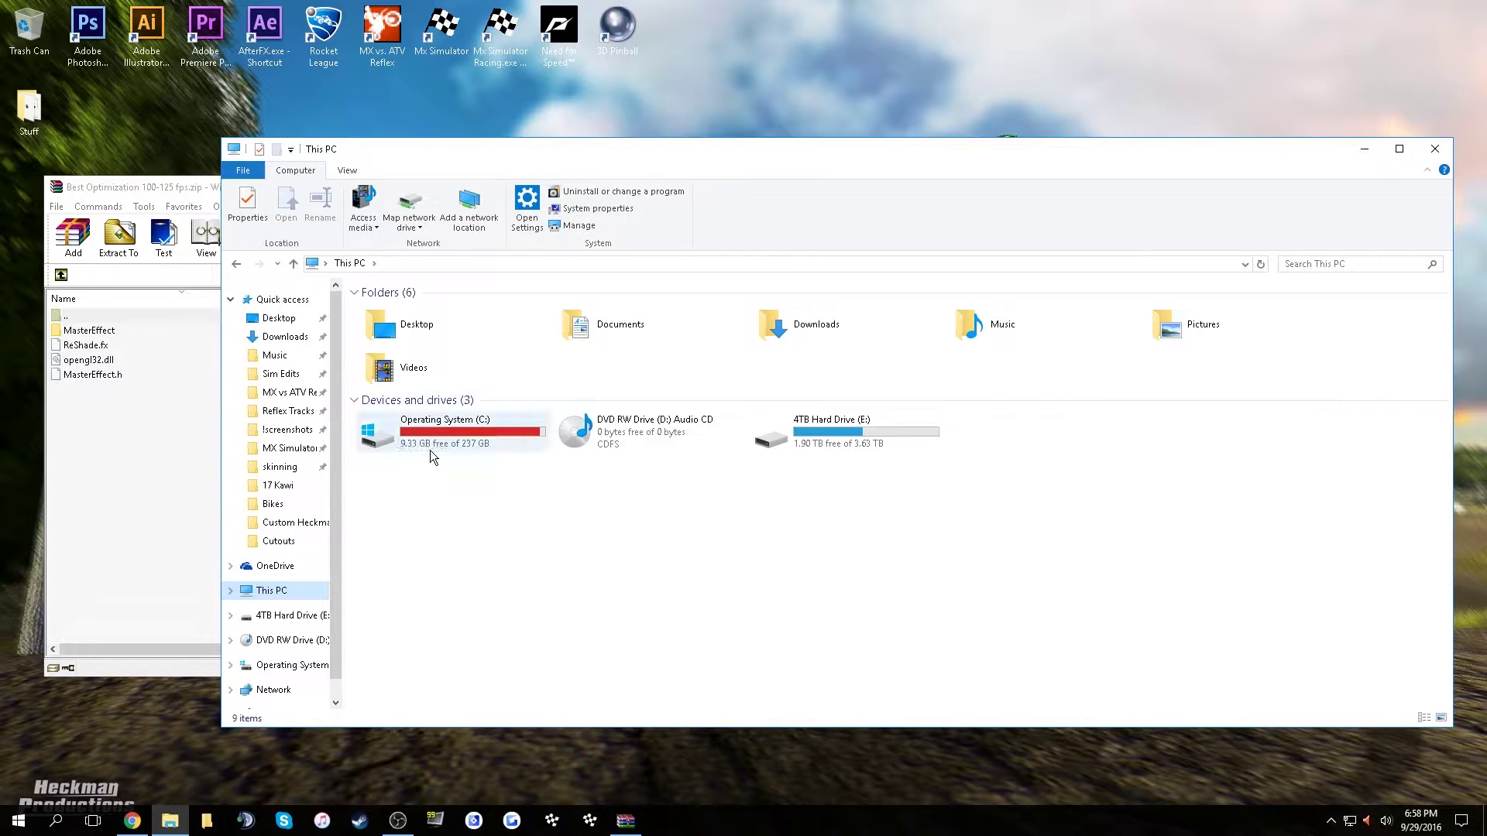
pyautogui.doubleClick(438, 445)
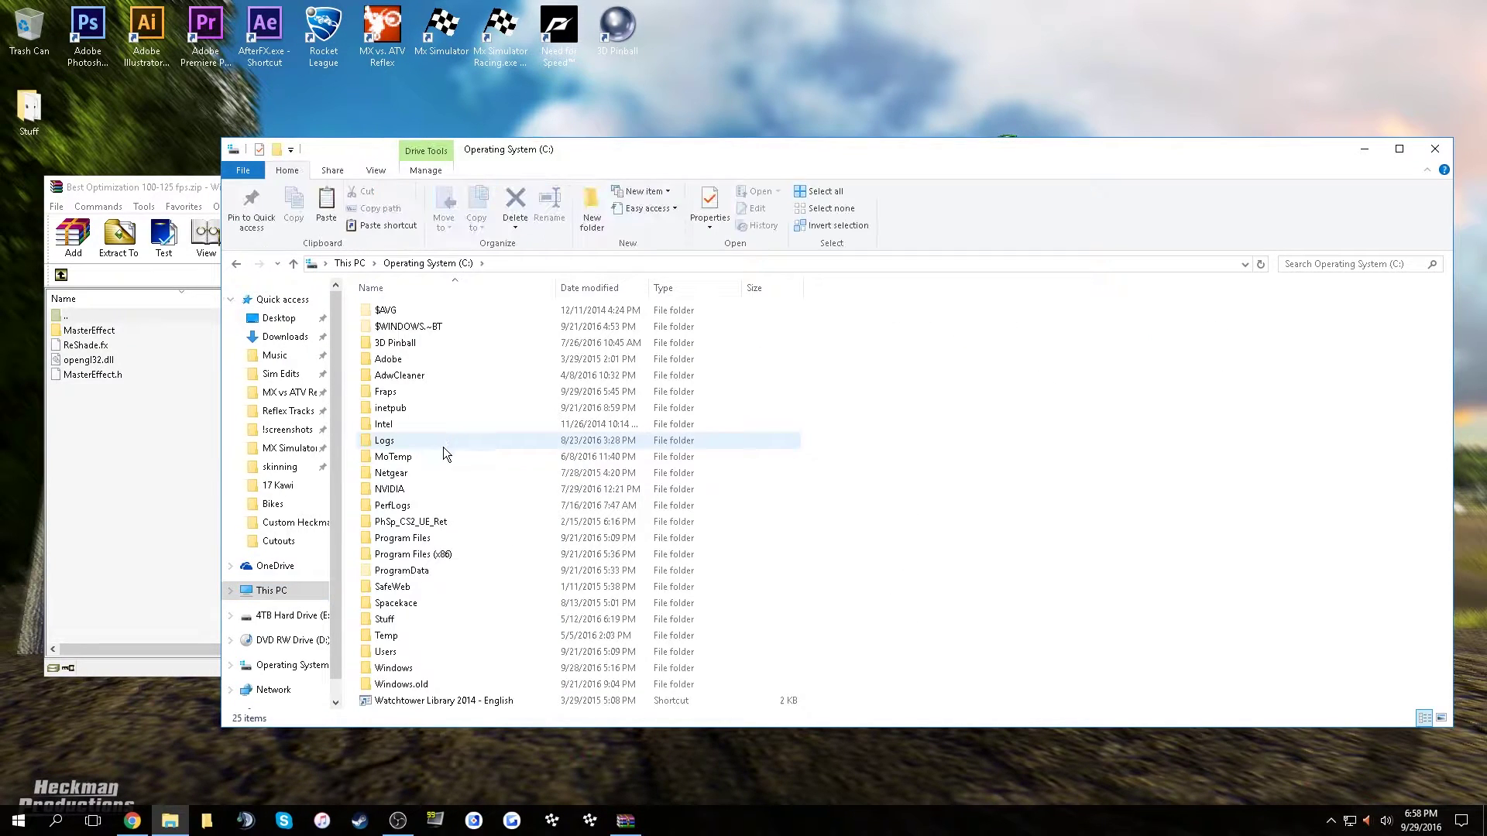
pyautogui.doubleClick(458, 551)
pyautogui.doubleClick(427, 671)
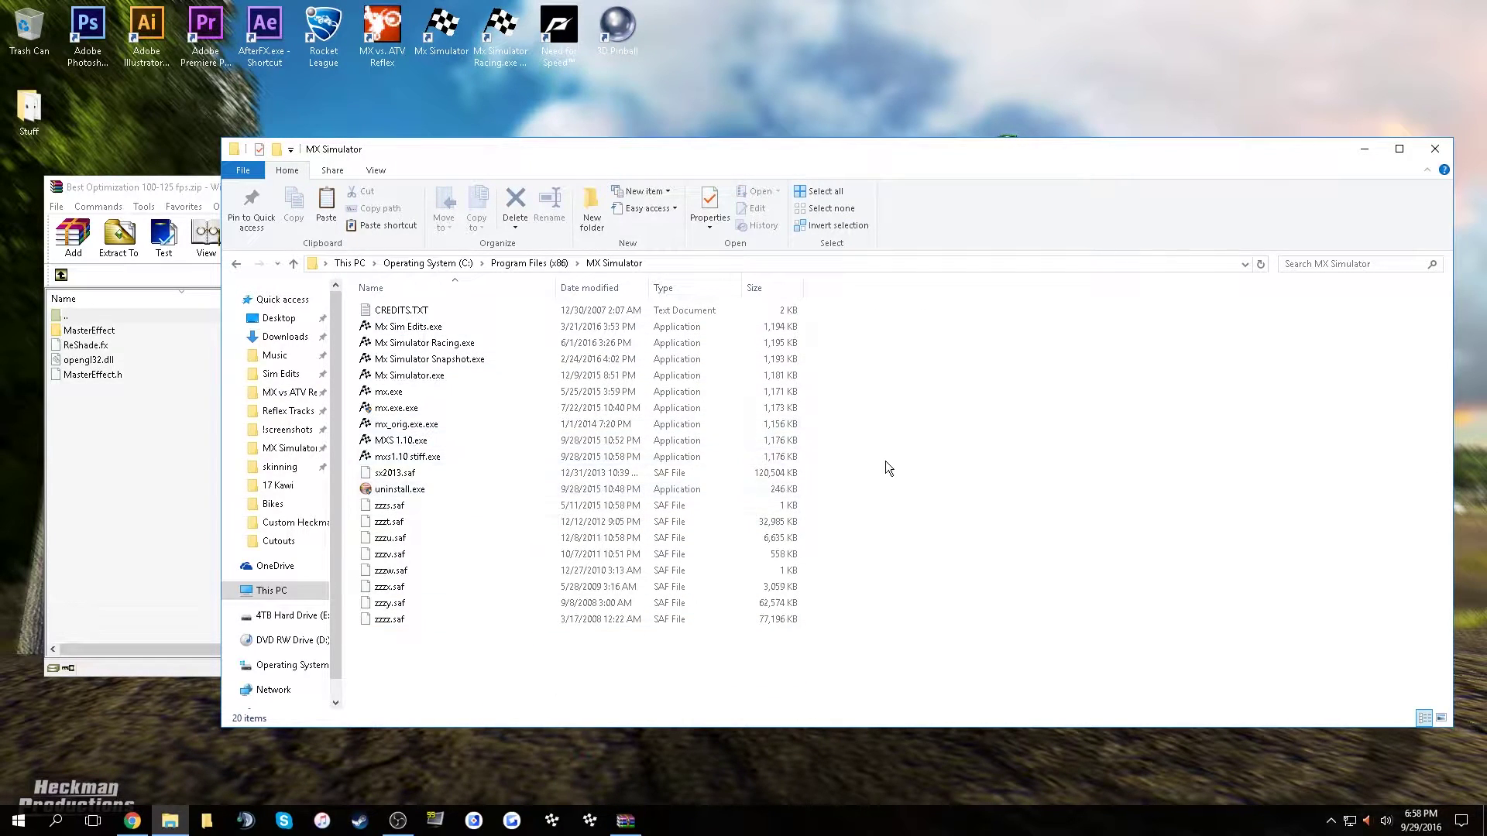
# Move MasterEffect, ReShade.fx, opengl32.dll and MasterEffect.h from the archive into the MX Simulator folder, granting administrator permission for all items
pyautogui.moveTo(613, 695); pyautogui.dragTo(615, 305)
pyautogui.click(961, 388)
pyautogui.click(86, 188)
pyautogui.moveTo(86, 188); pyautogui.dragTo(77, 187)
pyautogui.moveTo(104, 392); pyautogui.dragTo(986, 434)
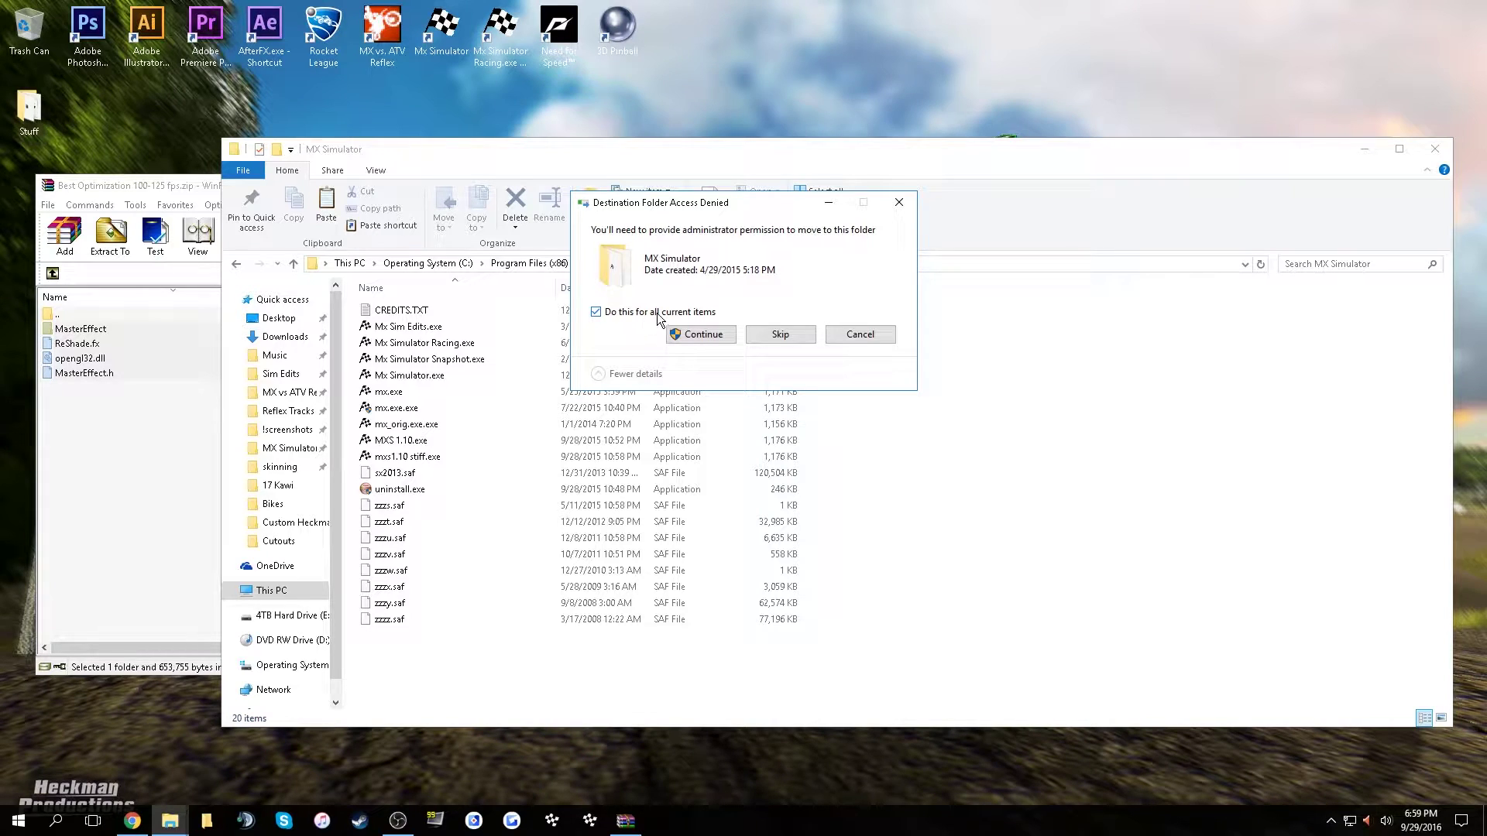
pyautogui.click(687, 338)
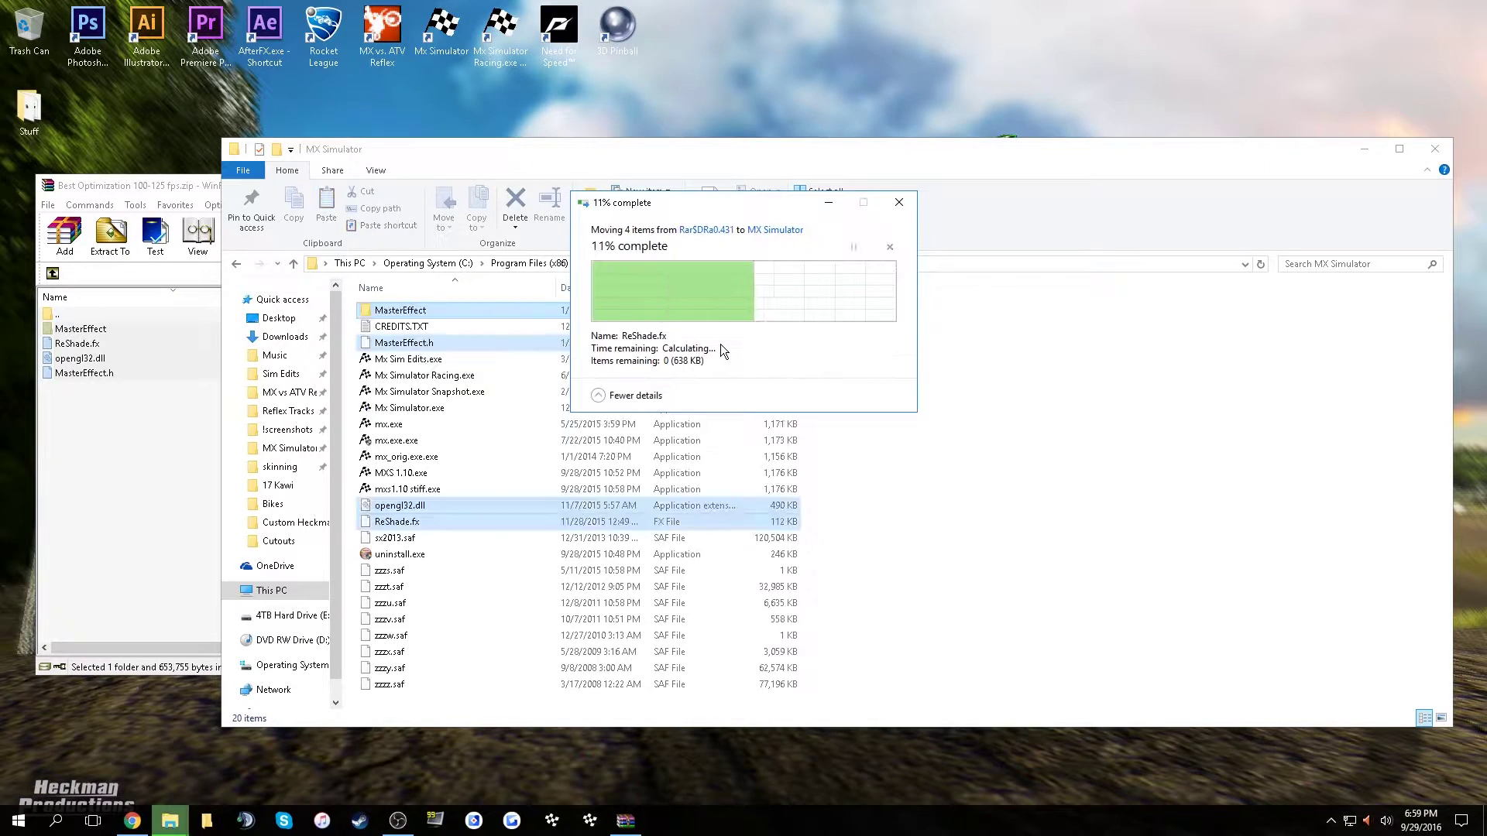
# Close the Best Optimization archive and deselect the moved files in the MX Simulator folder
pyautogui.click(209, 186)
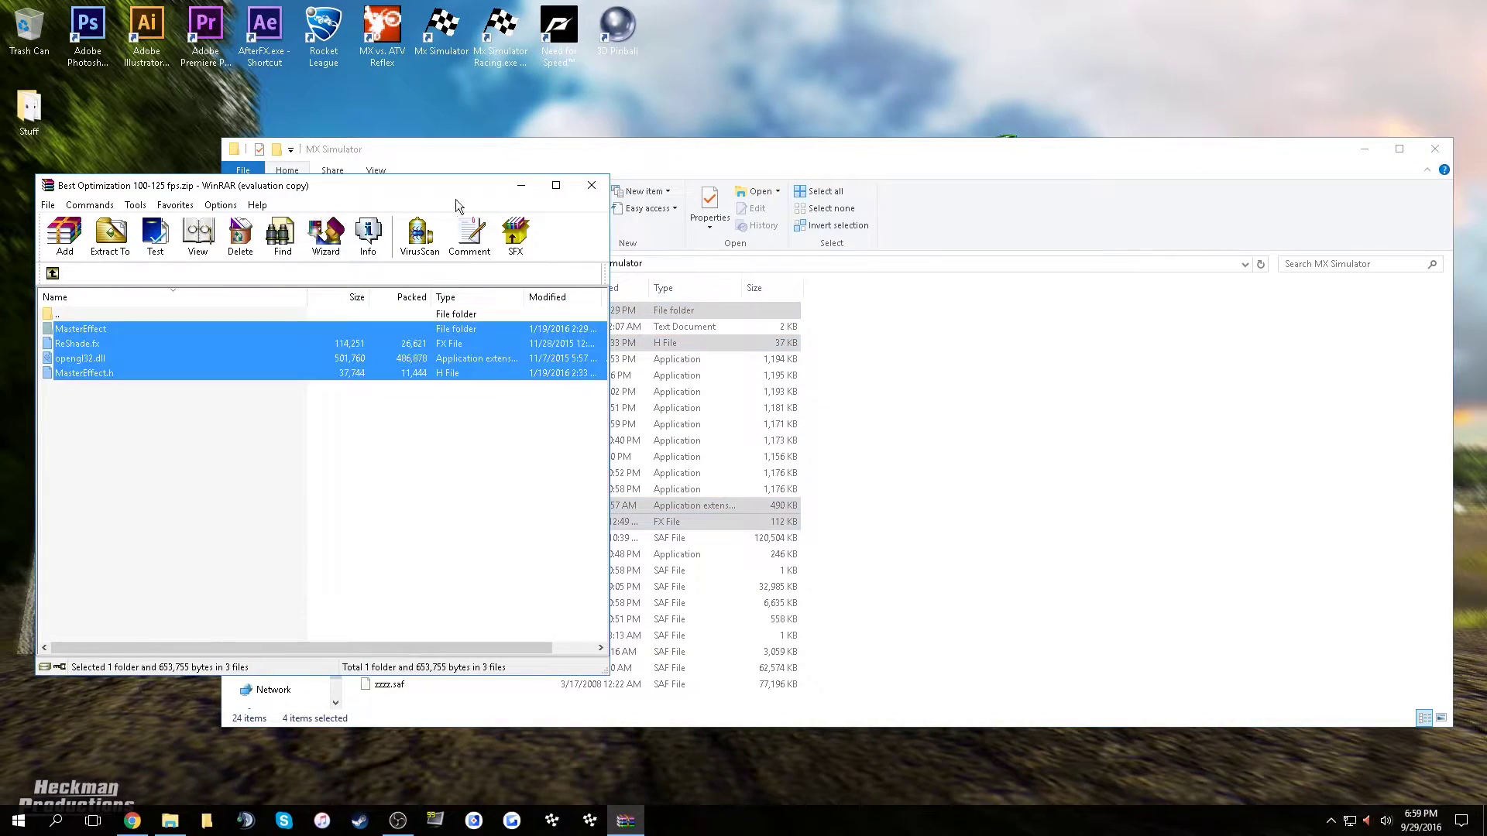
pyautogui.click(591, 183)
pyautogui.click(936, 333)
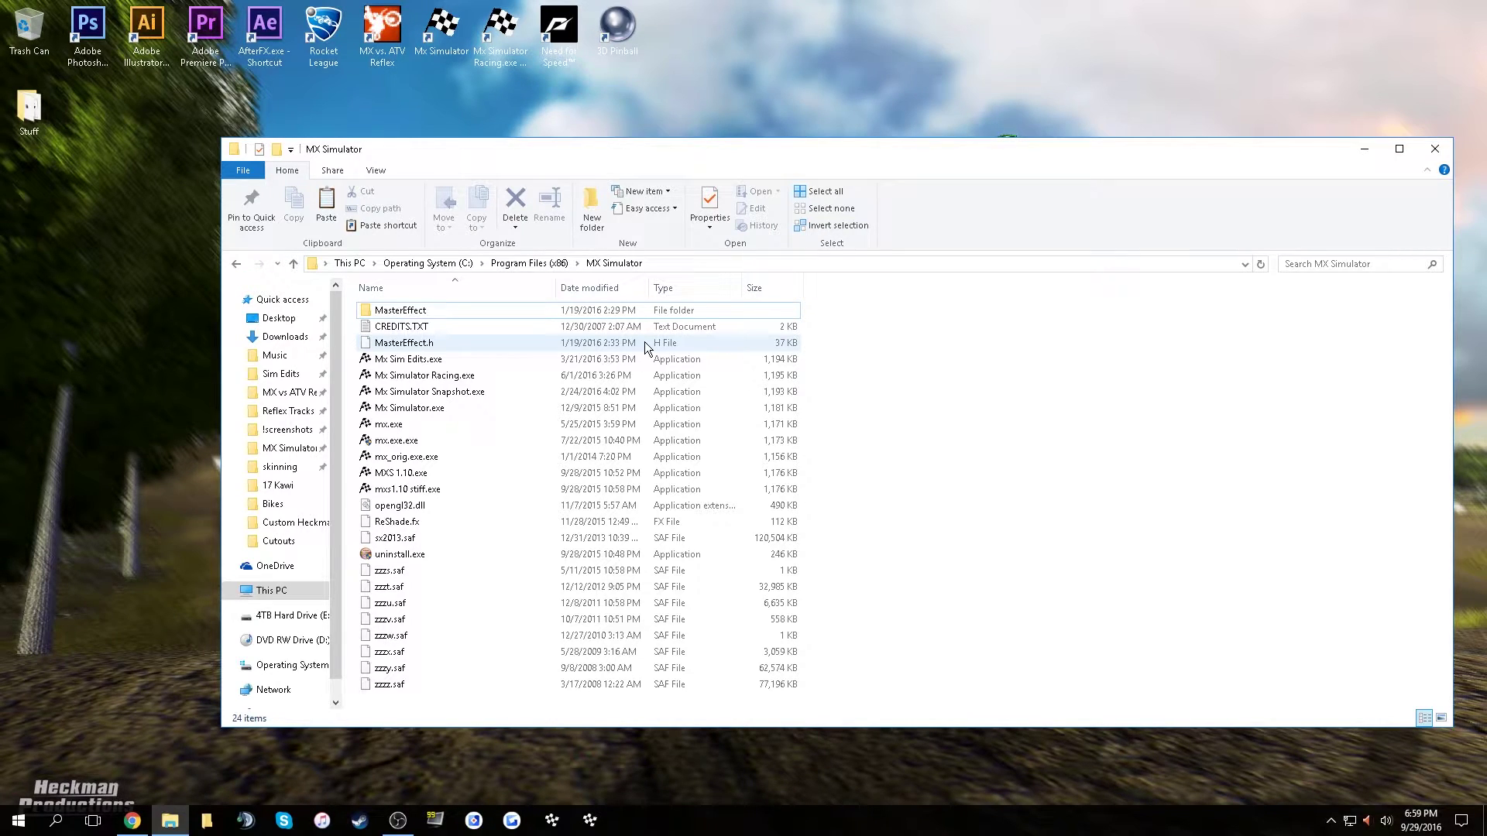
# Open MasterEffect.h from the MX Simulator folder in Notepad++ and close the other open documents
pyautogui.click(463, 344)
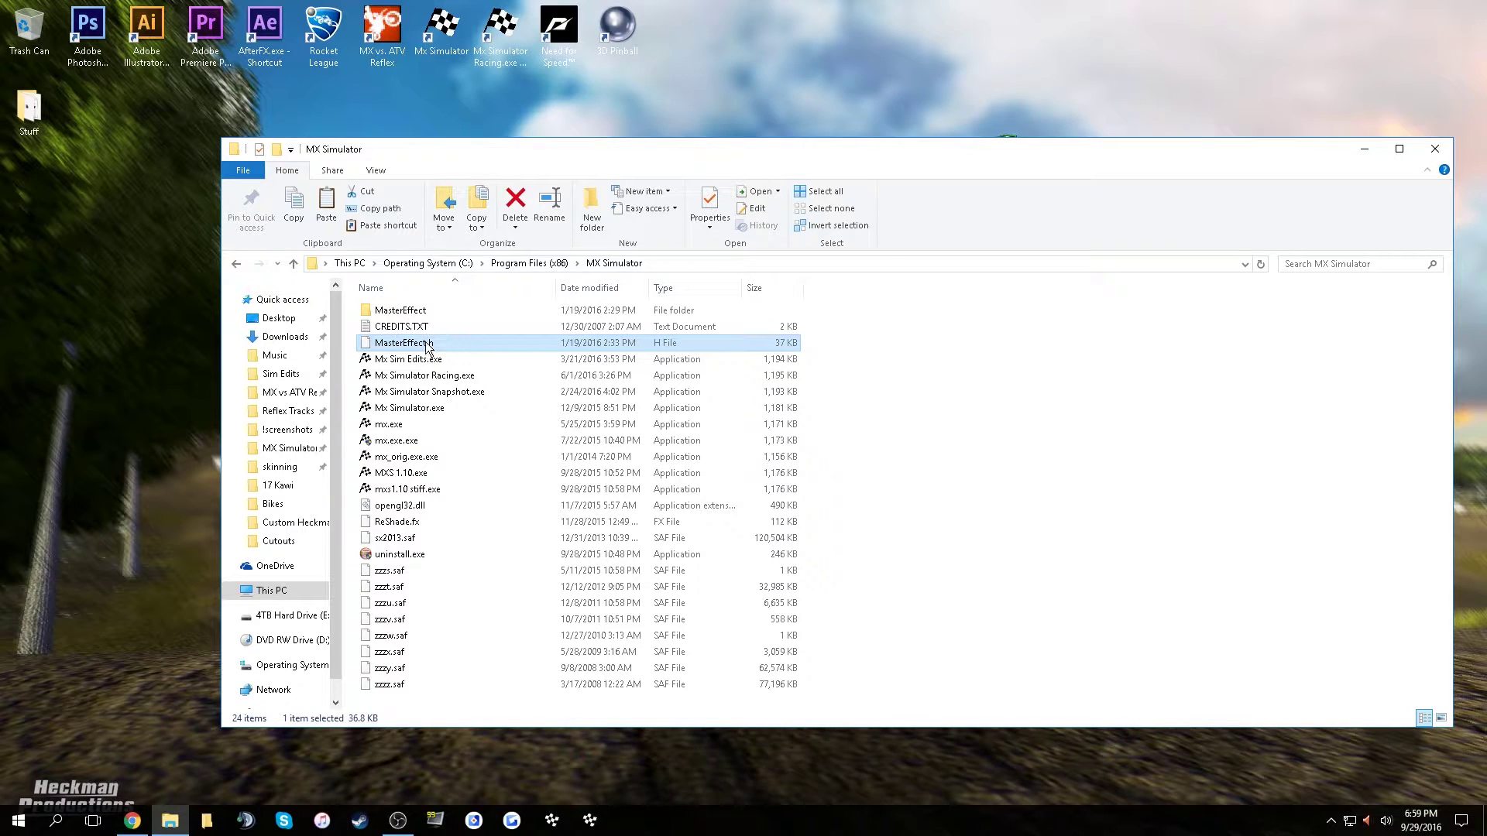
pyautogui.rightClick(433, 345)
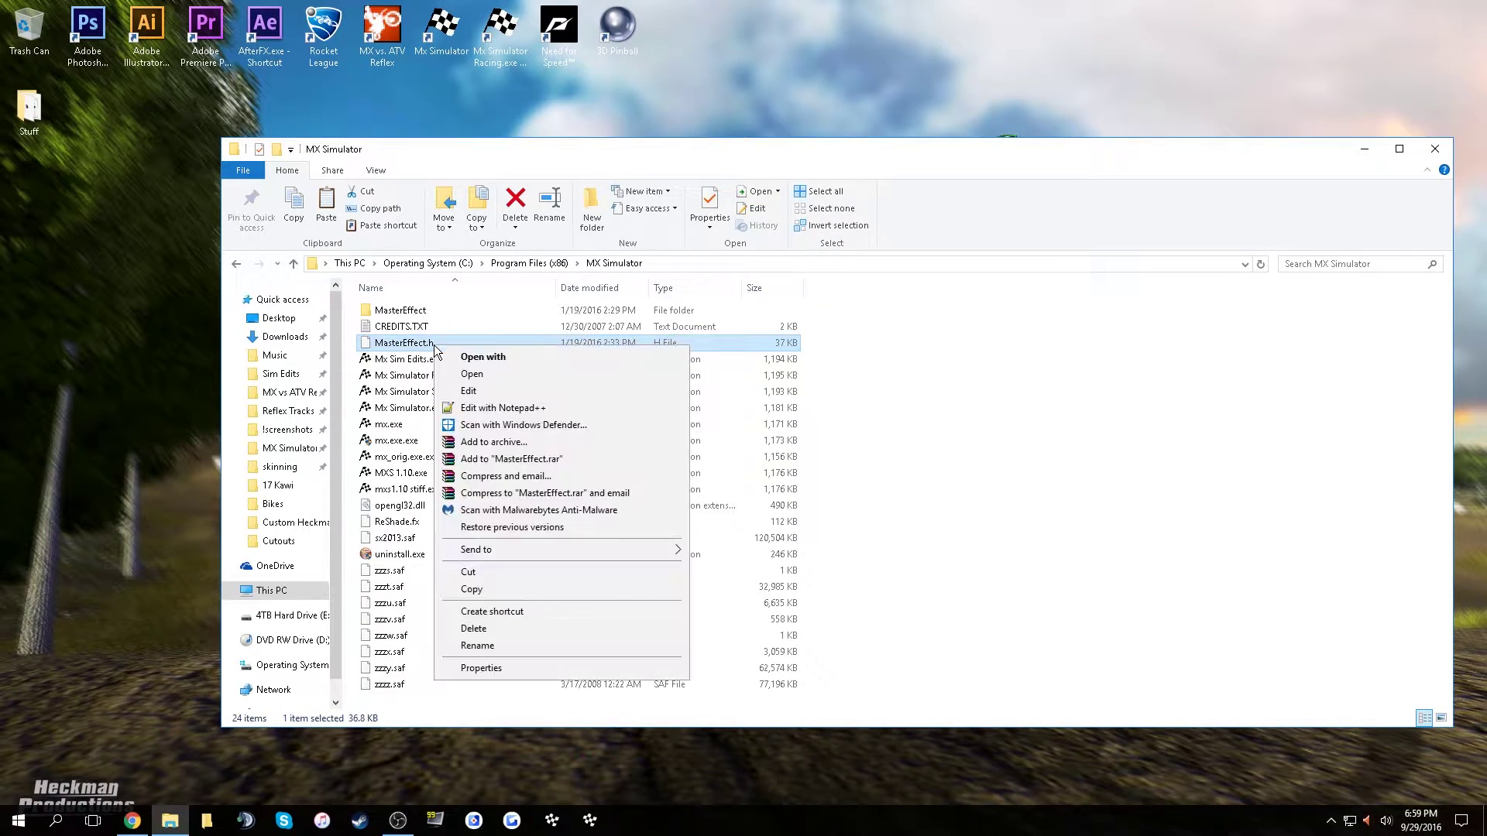
pyautogui.click(509, 397)
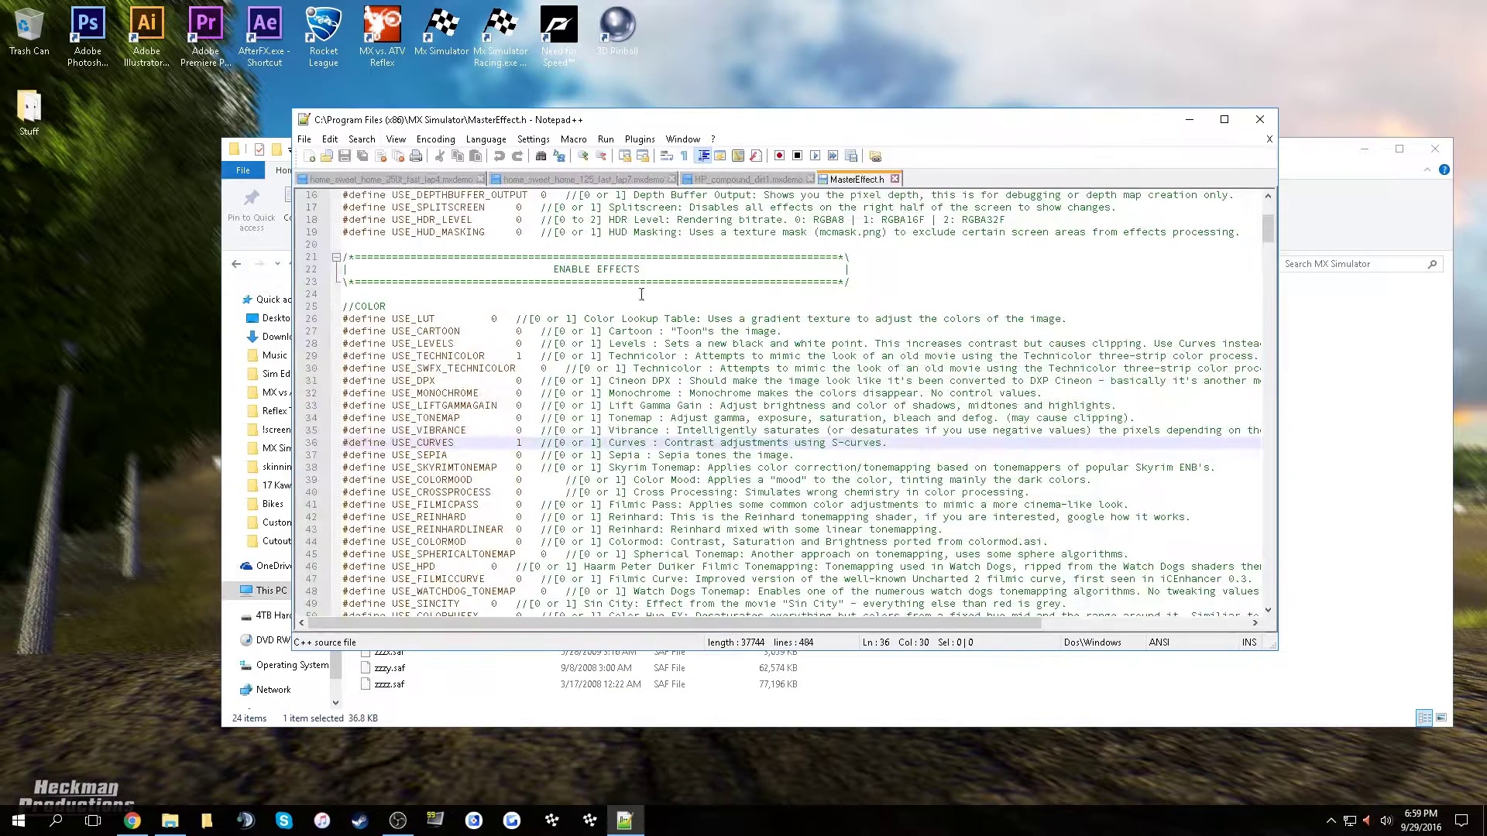
pyautogui.click(480, 179)
pyautogui.click(480, 178)
pyautogui.click(425, 179)
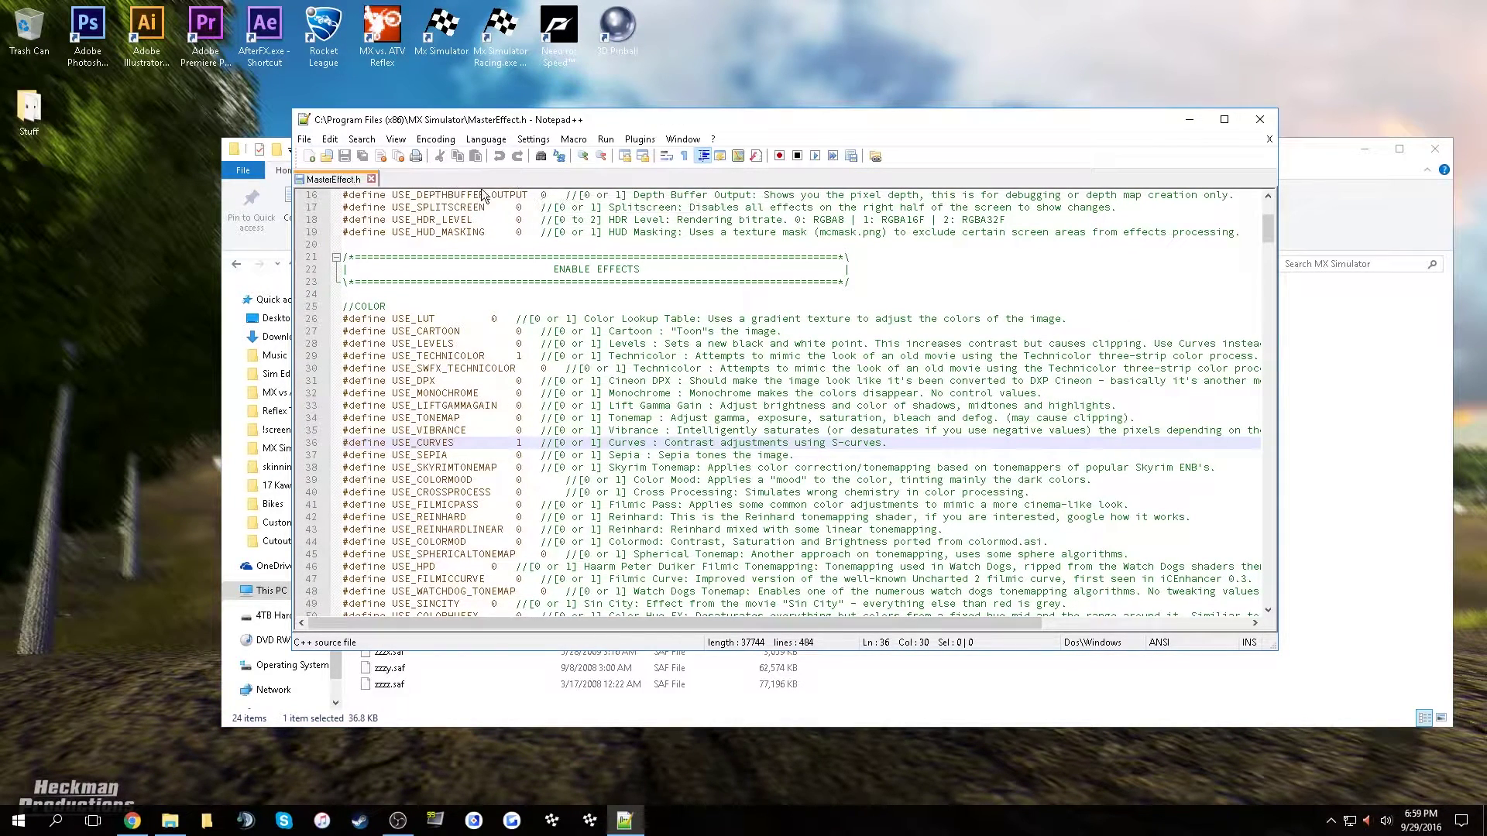
# Examine the global parameters and the color, image enhancement and overlay switches under ENABLE EFFECTS in MasterEffect.h
pyautogui.moveTo(347, 319); pyautogui.dragTo(541, 542)
pyautogui.click(542, 542)
pyautogui.scroll(5, 594, 286)
pyautogui.scroll(4, 594, 286)
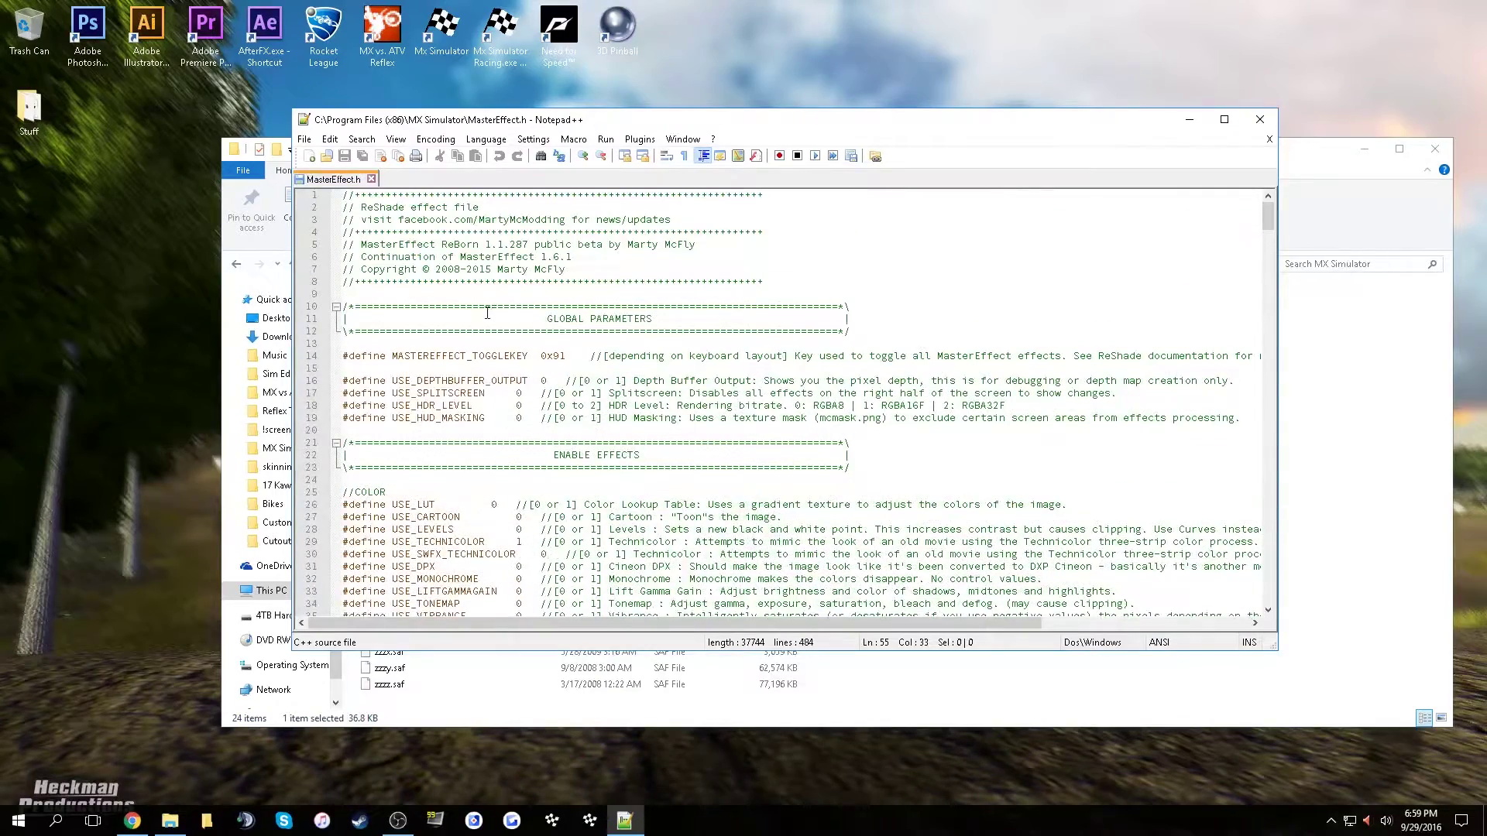
pyautogui.scroll(-3, 487, 386)
pyautogui.click(549, 347)
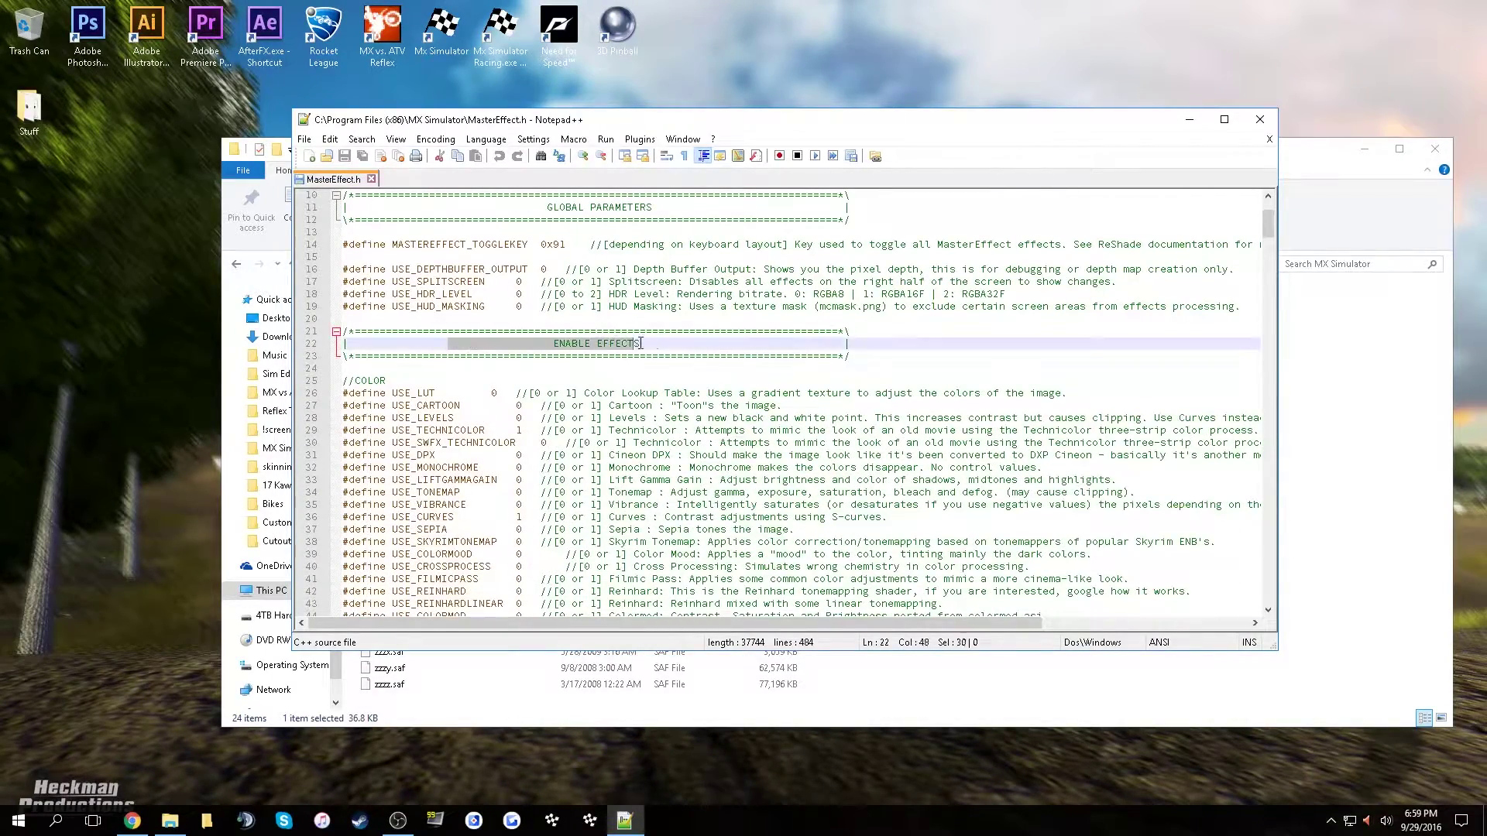
pyautogui.click(347, 357)
pyautogui.click(355, 381)
pyautogui.scroll(-18, 565, 430)
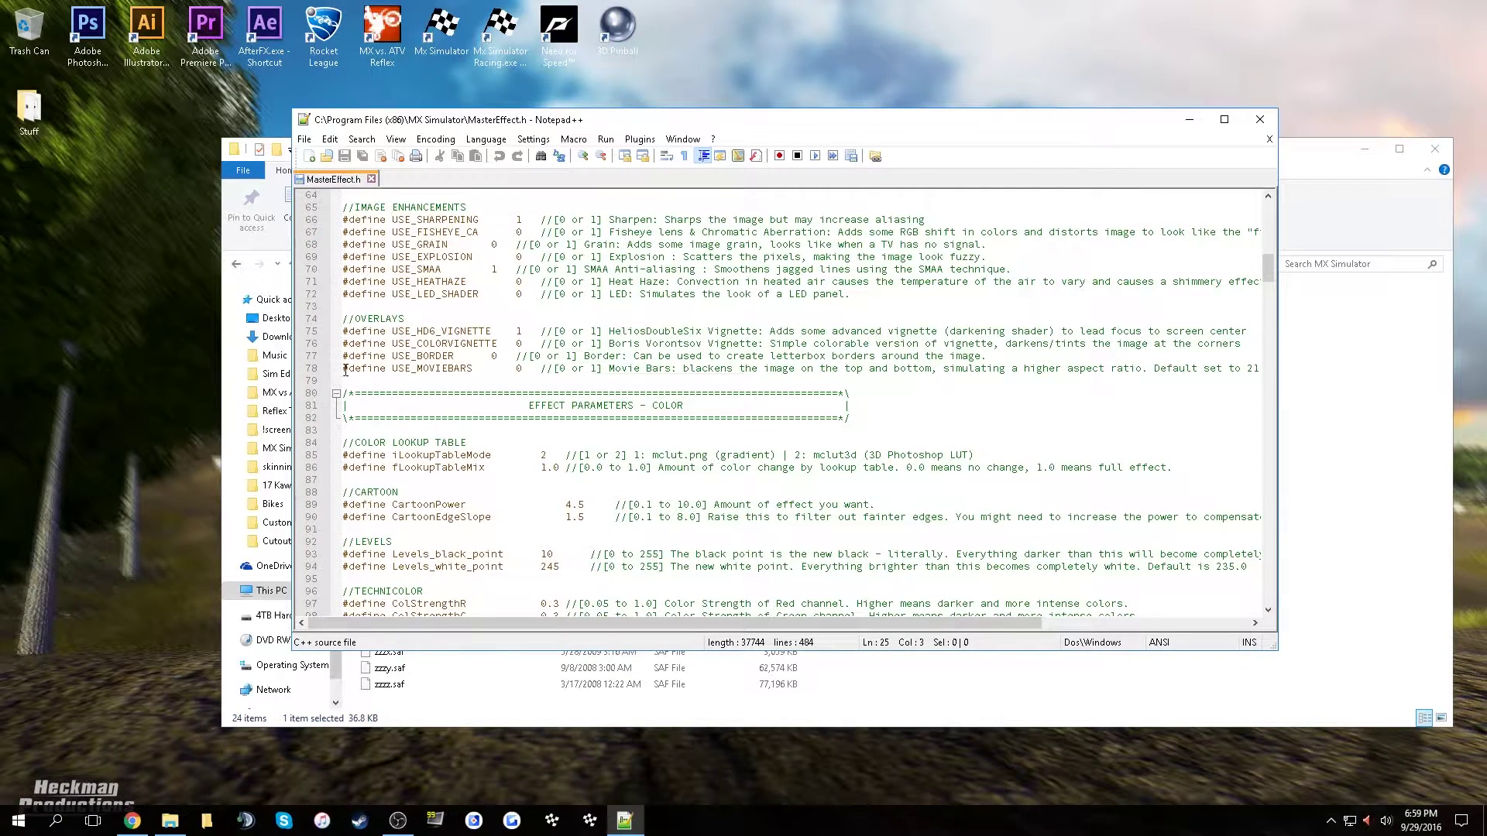
pyautogui.click(617, 369)
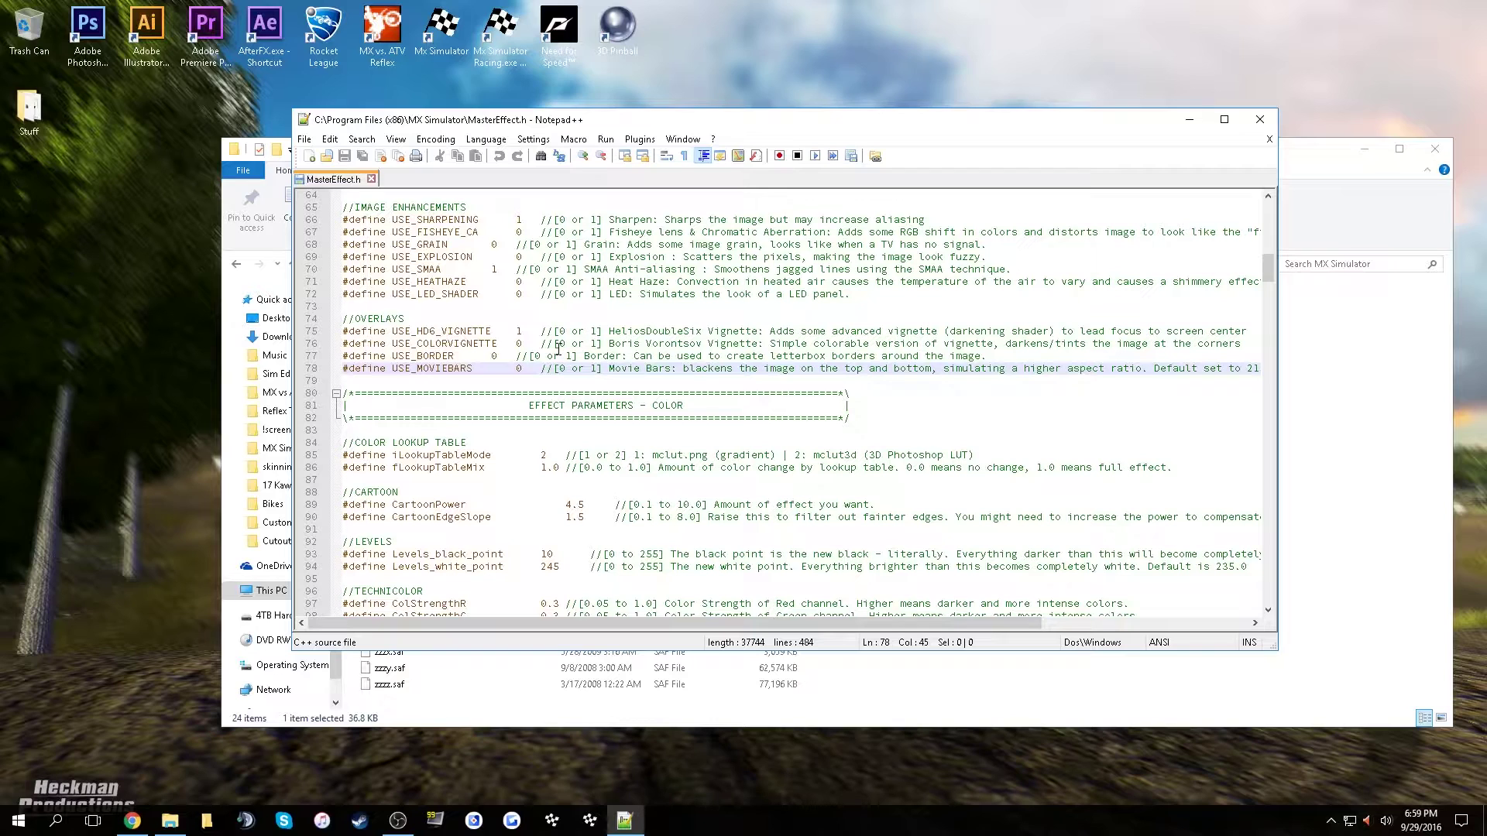
pyautogui.scroll(3, 558, 351)
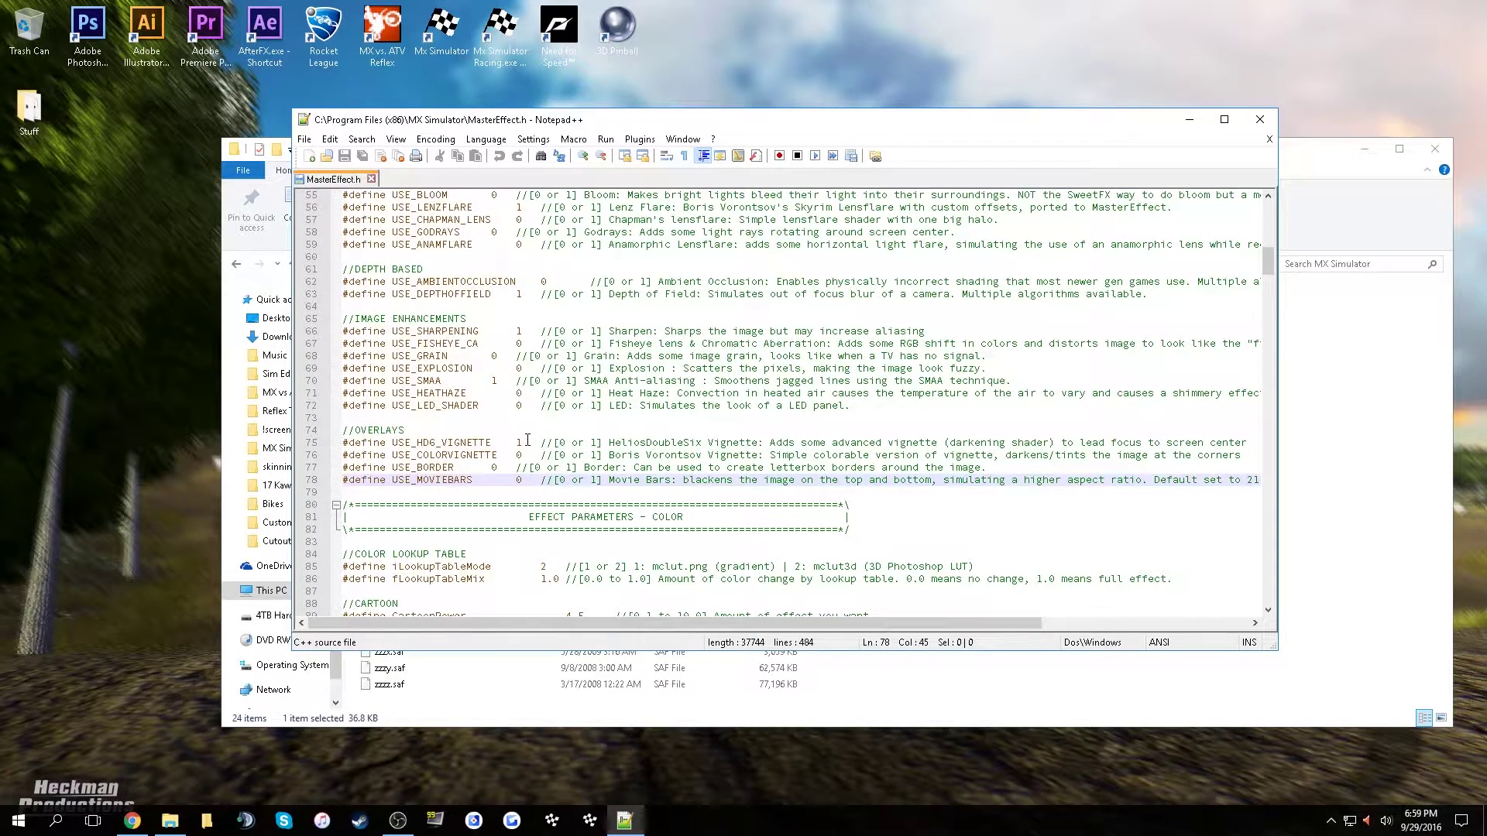
pyautogui.scroll(18, 535, 411)
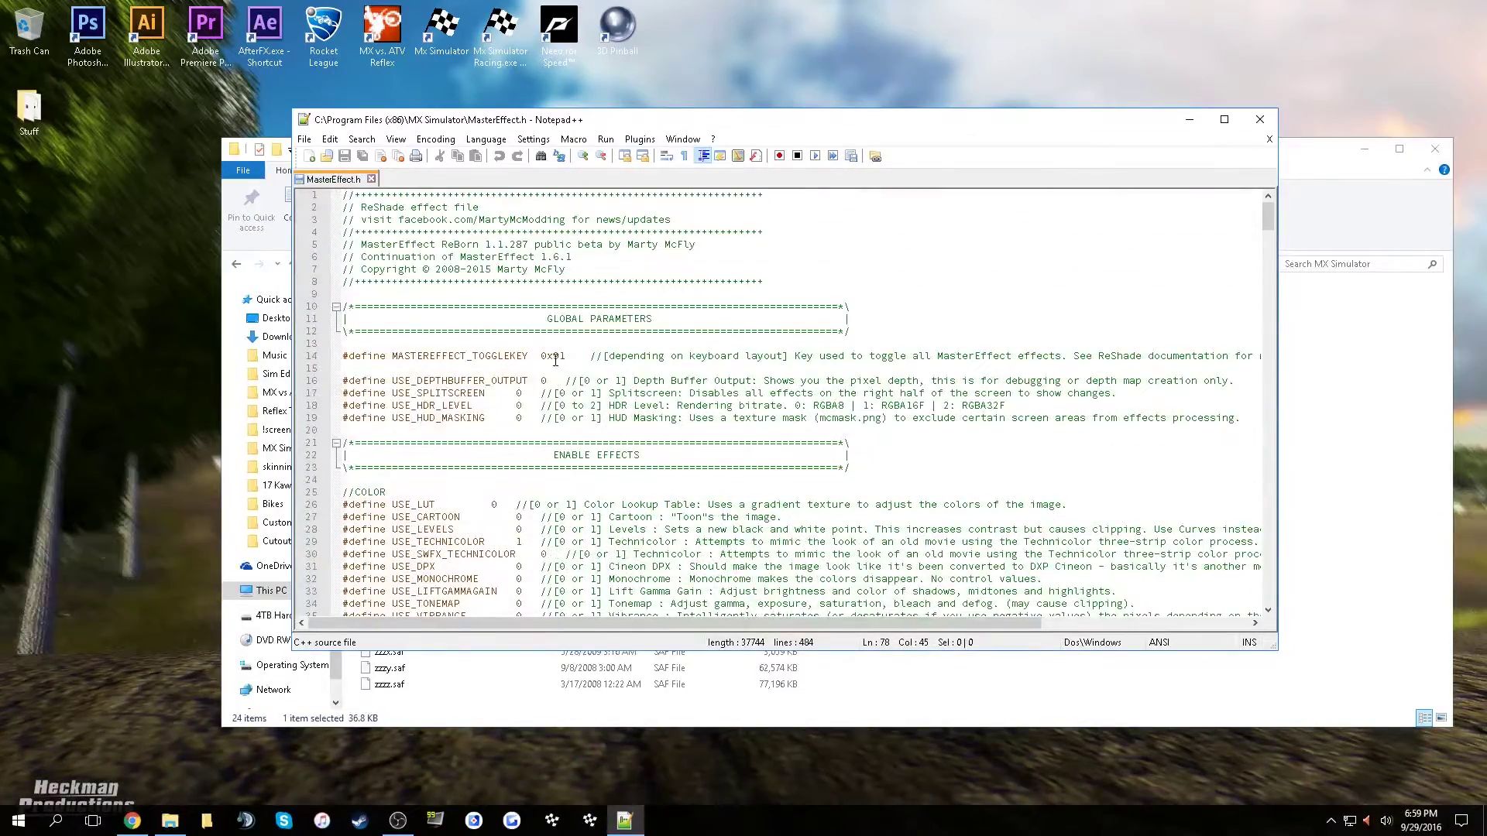
# Set USE_CROSSPROCESS to 1, restore it to 0, and check its description
pyautogui.scroll(-5, 543, 518)
pyautogui.click(540, 493)
pyautogui.press('BackSpace')
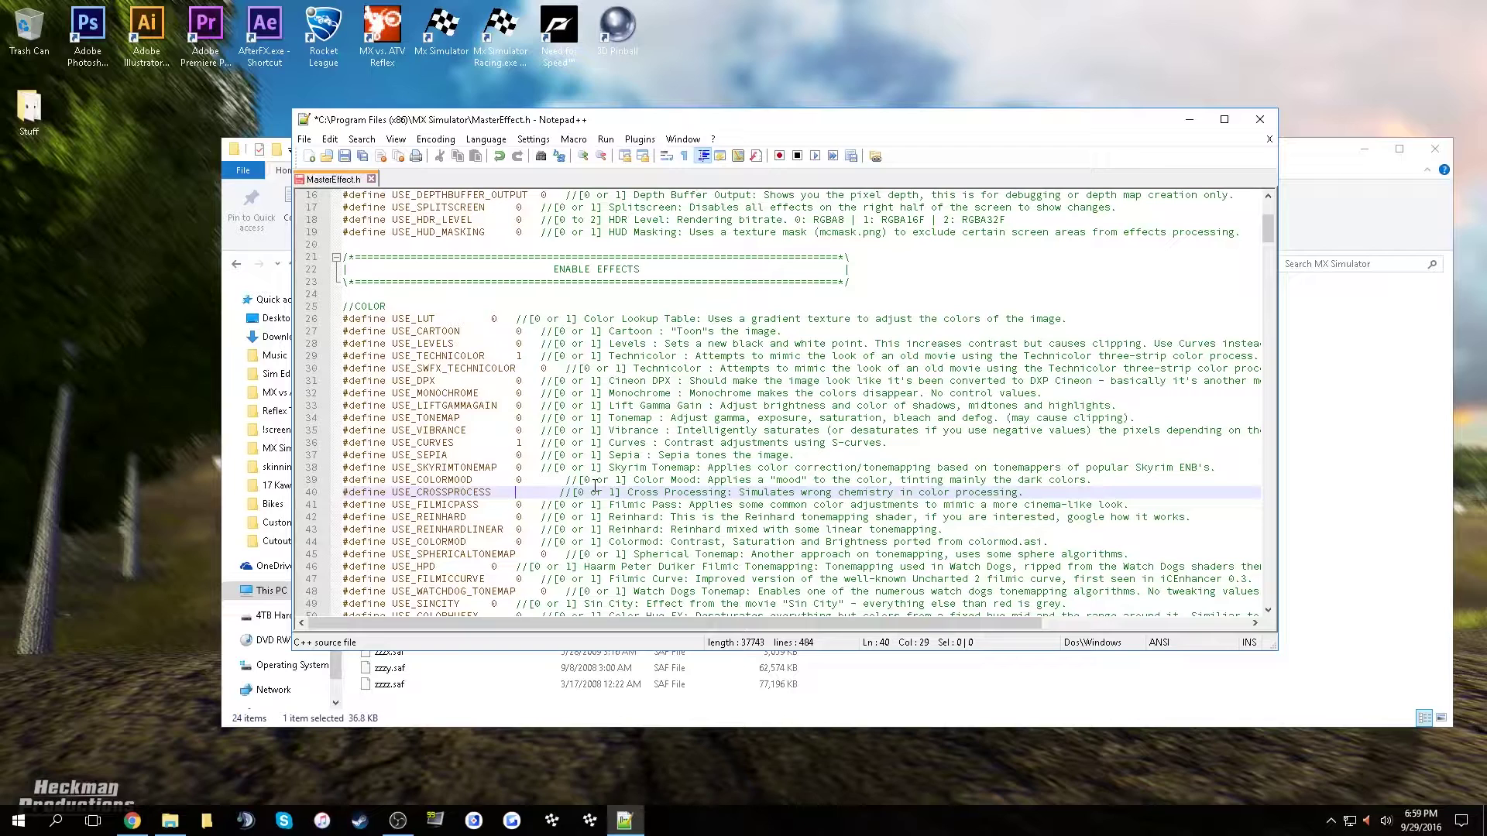
pyautogui.write('1')
pyautogui.press('BackSpace')
pyautogui.write('0')
pyautogui.click(577, 463)
pyautogui.click(529, 494)
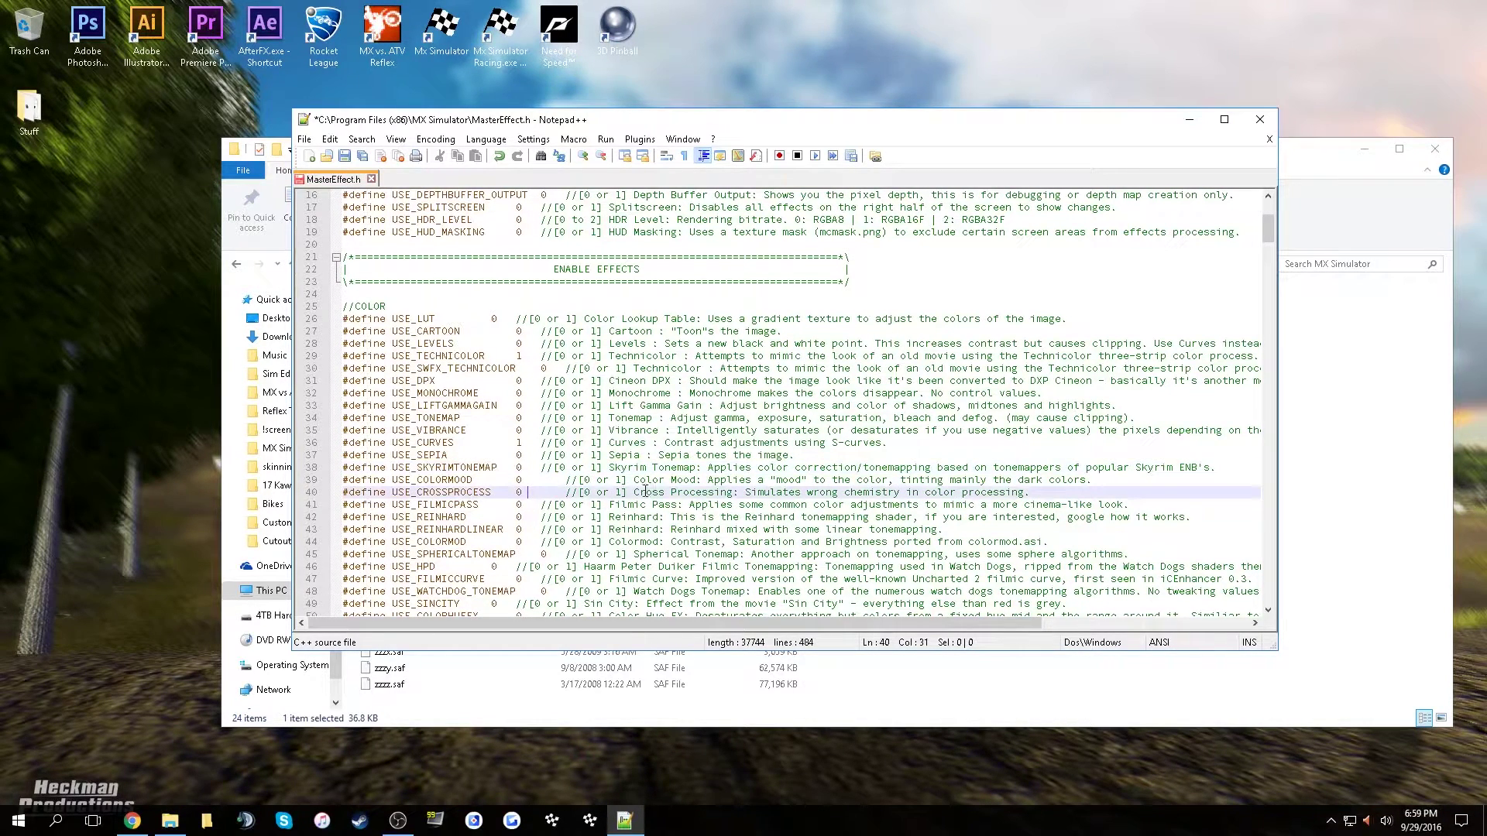
pyautogui.moveTo(589, 493); pyautogui.dragTo(629, 493)
pyautogui.click(658, 493)
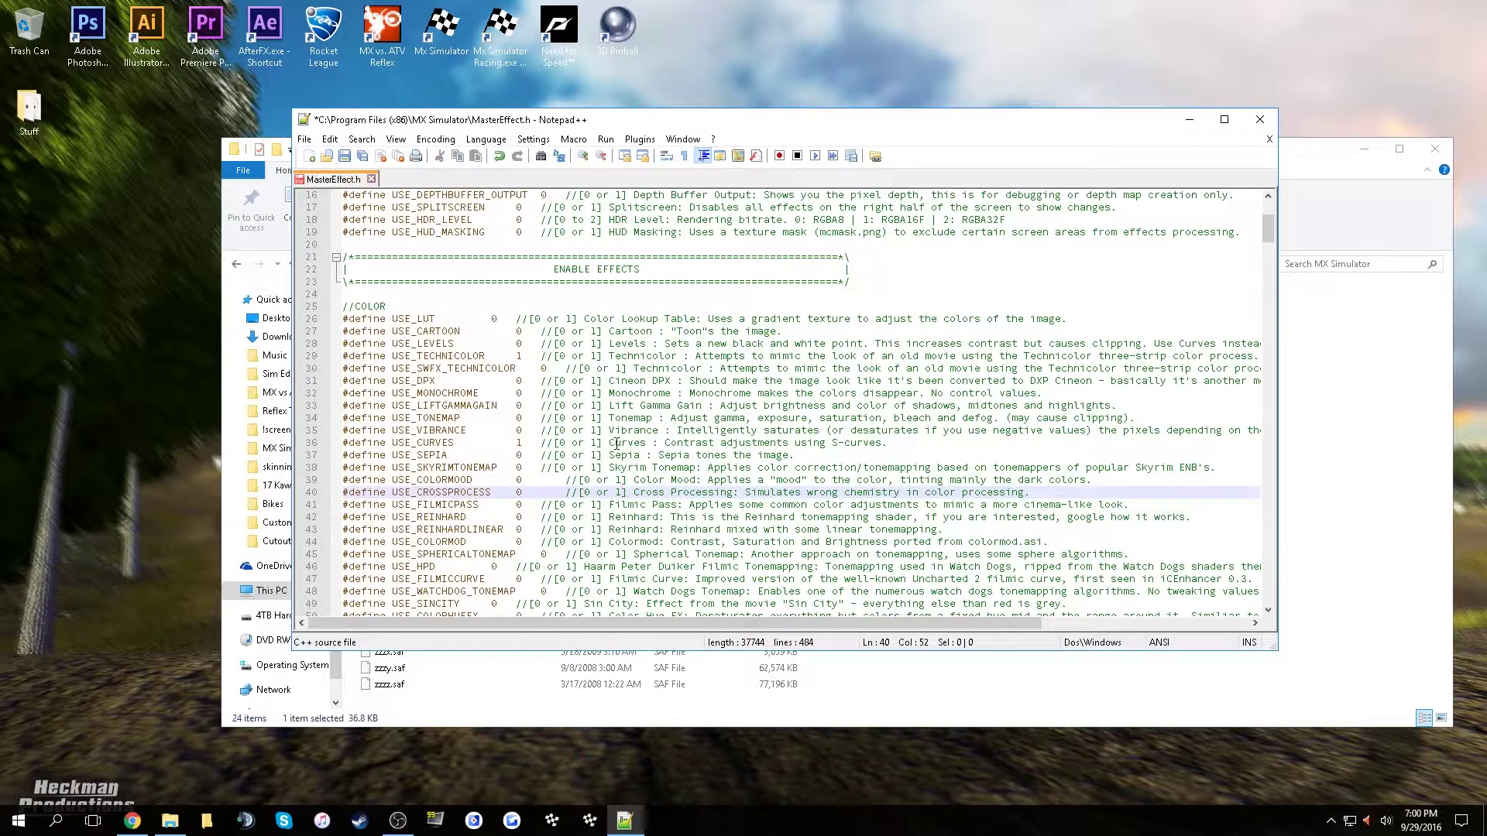
# Save MasterEffect.h and minimize the editor and the MX Simulator folder window
pyautogui.click(345, 157)
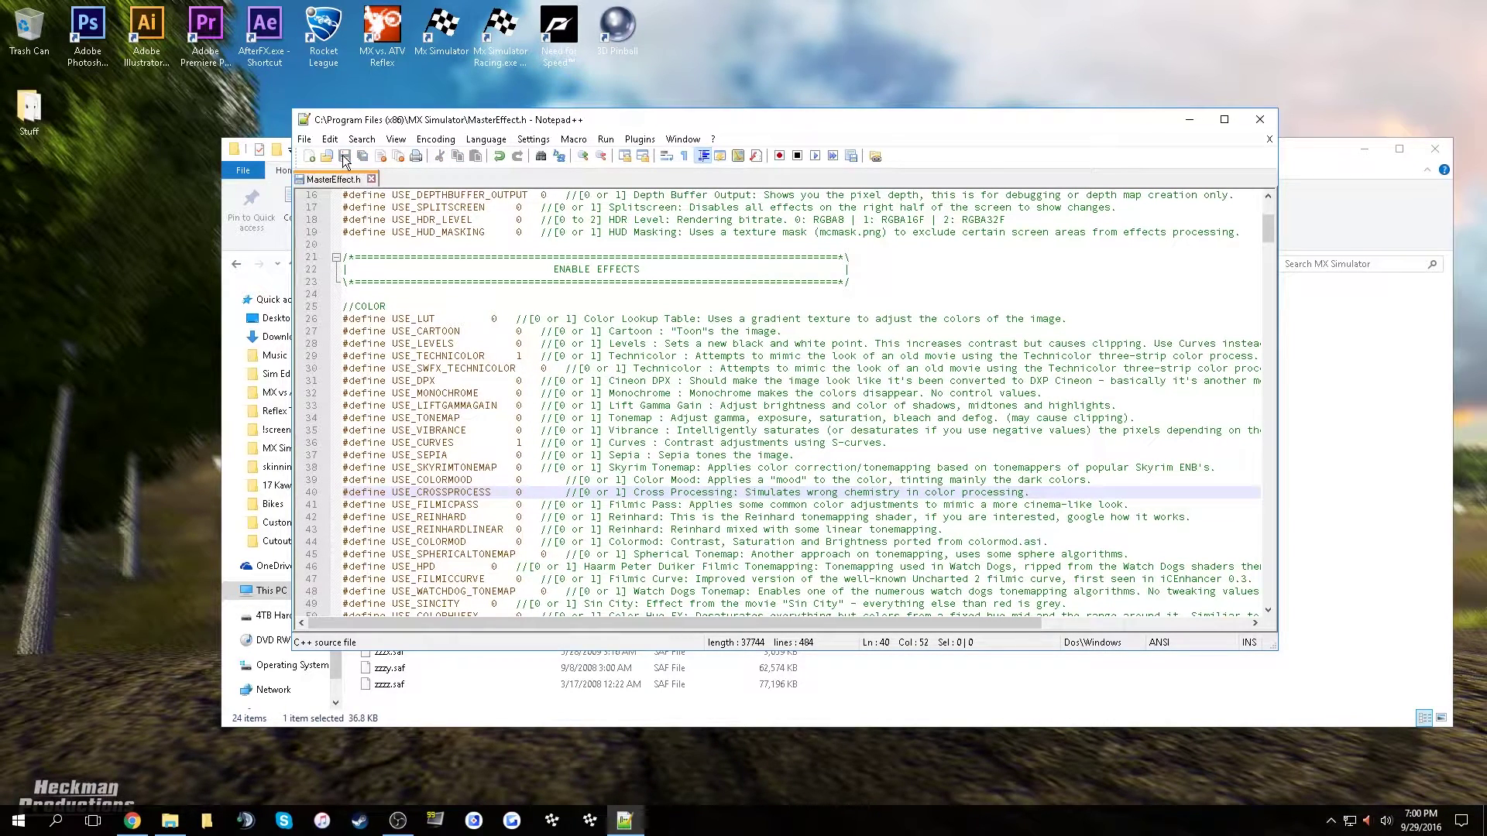
pyautogui.click(1189, 122)
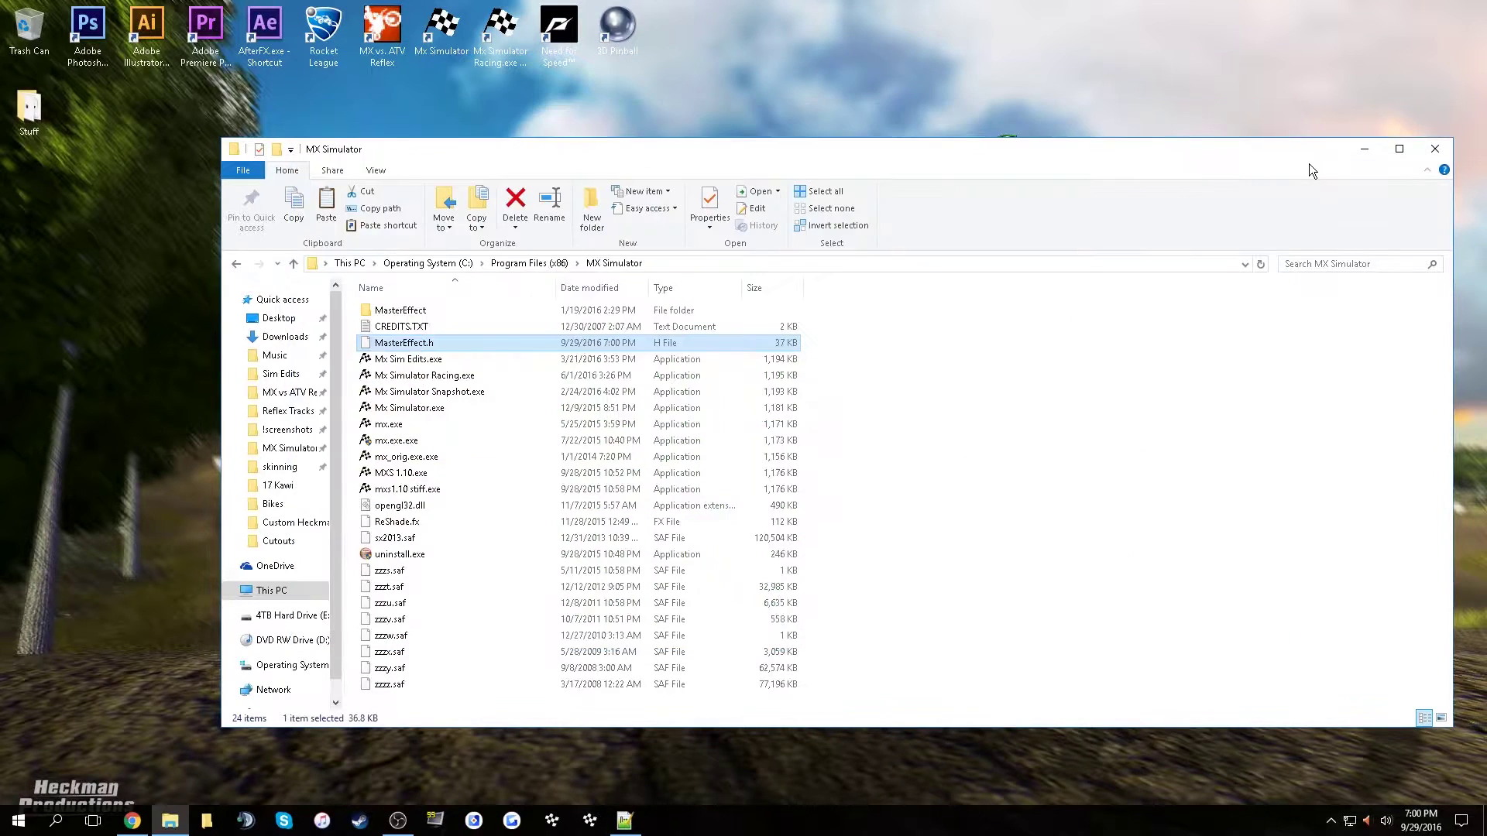
pyautogui.click(1357, 149)
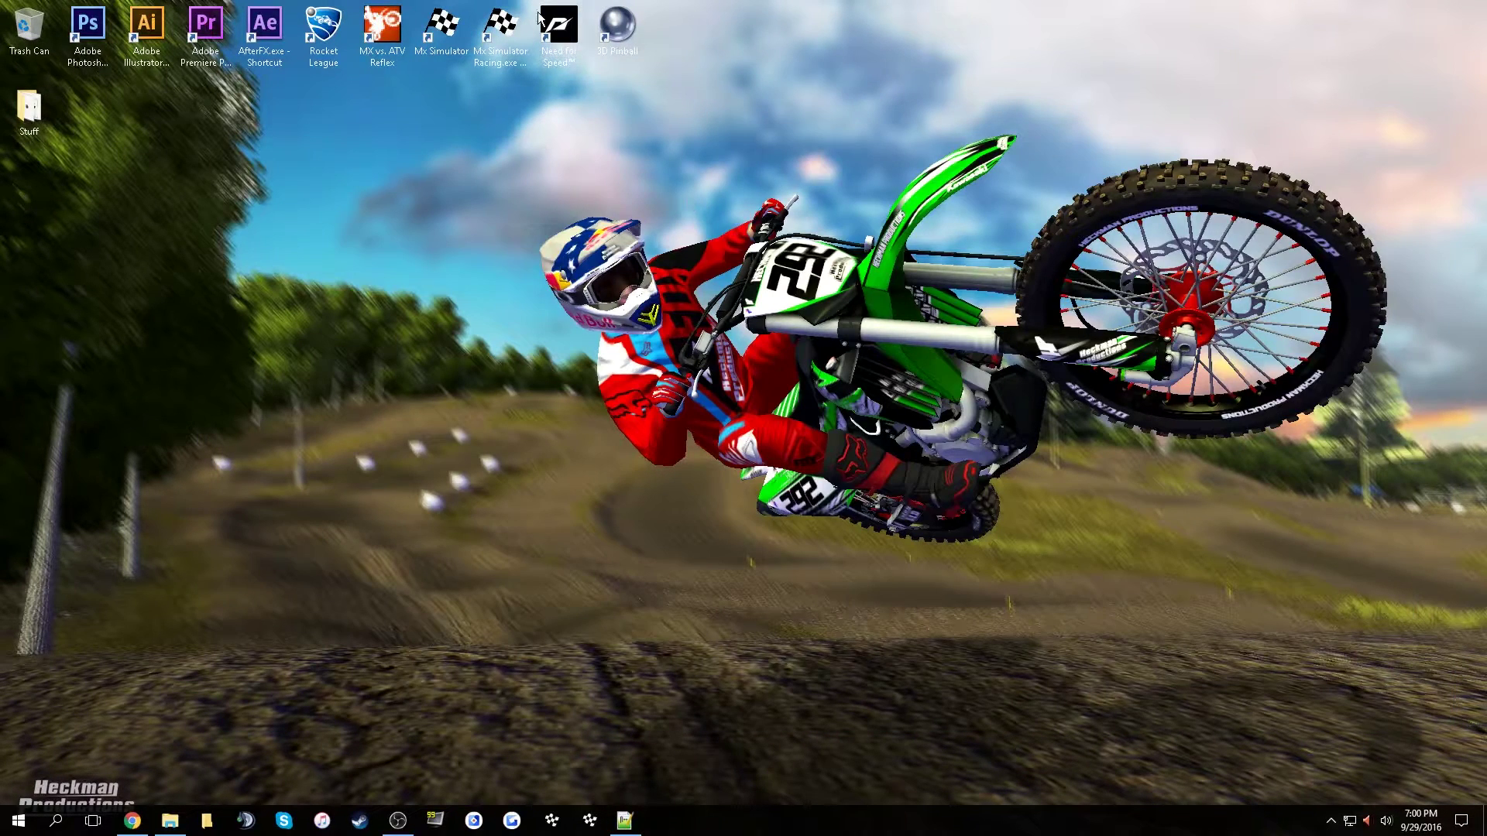
# Launch MX Simulator Racing from the desktop, maximize its window and open Playback Race
pyautogui.doubleClick(511, 39)
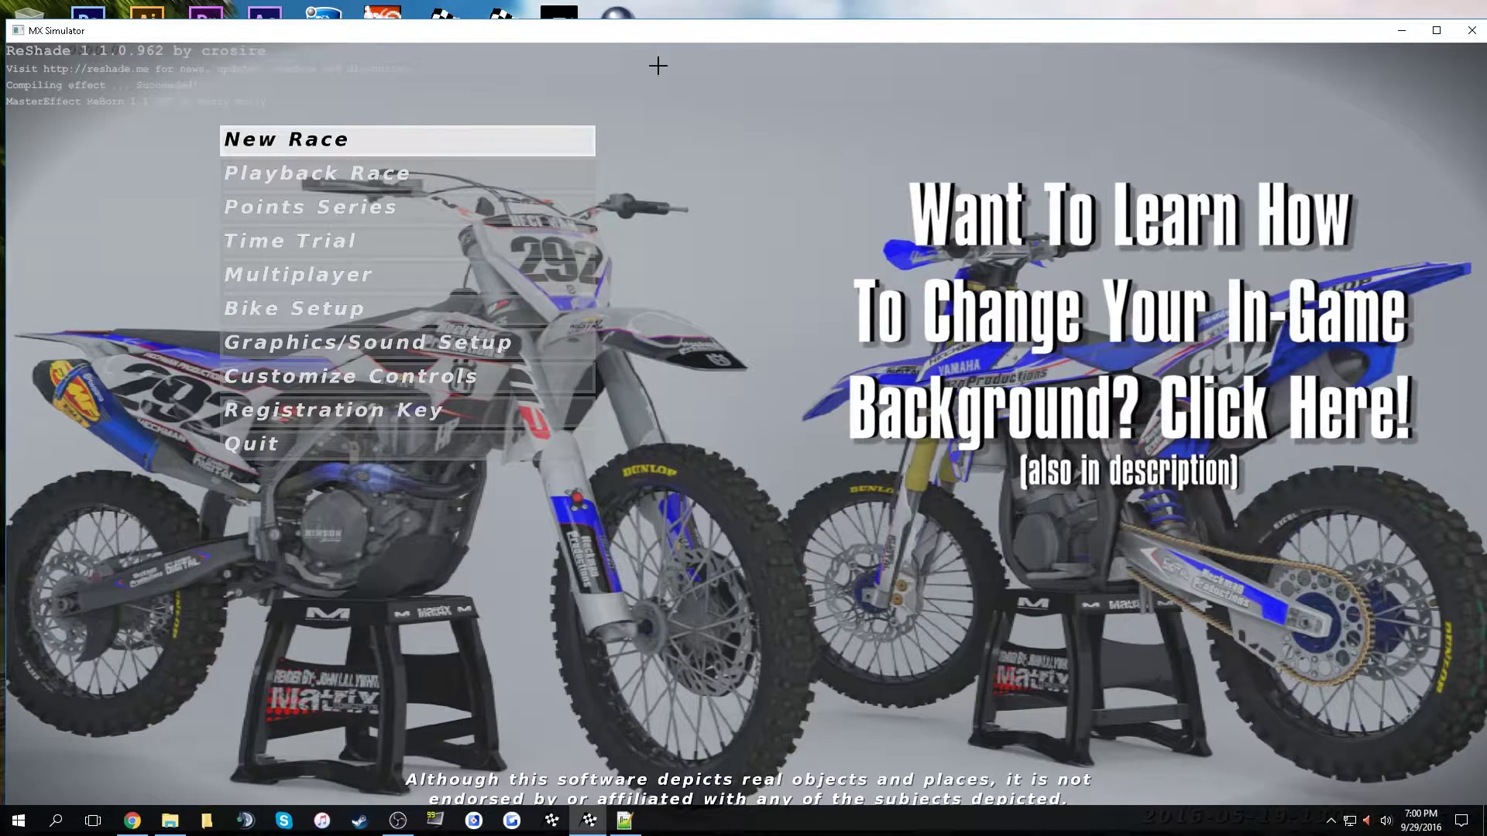
pyautogui.click(1437, 30)
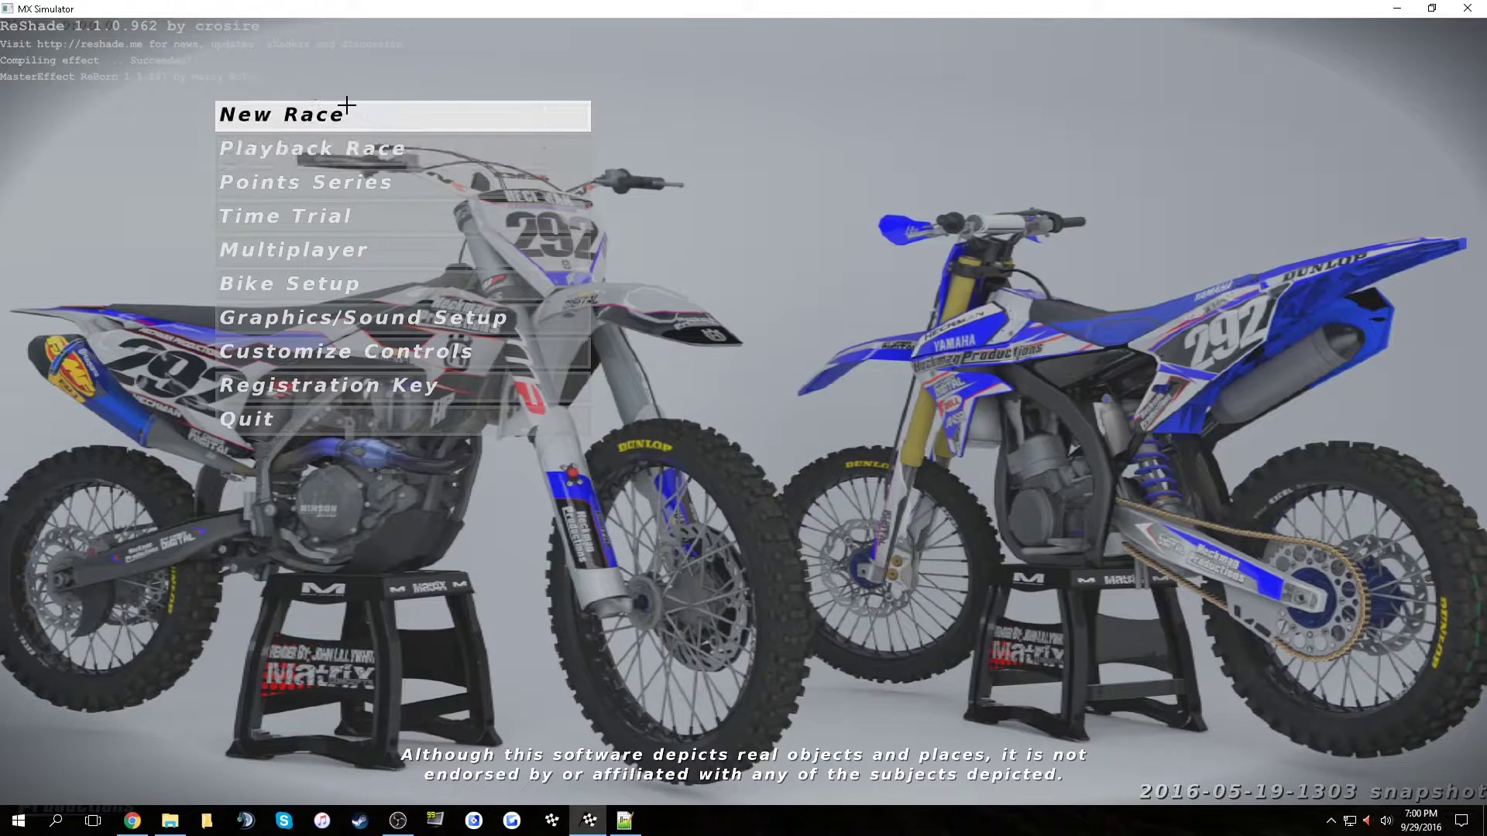
pyautogui.click(411, 146)
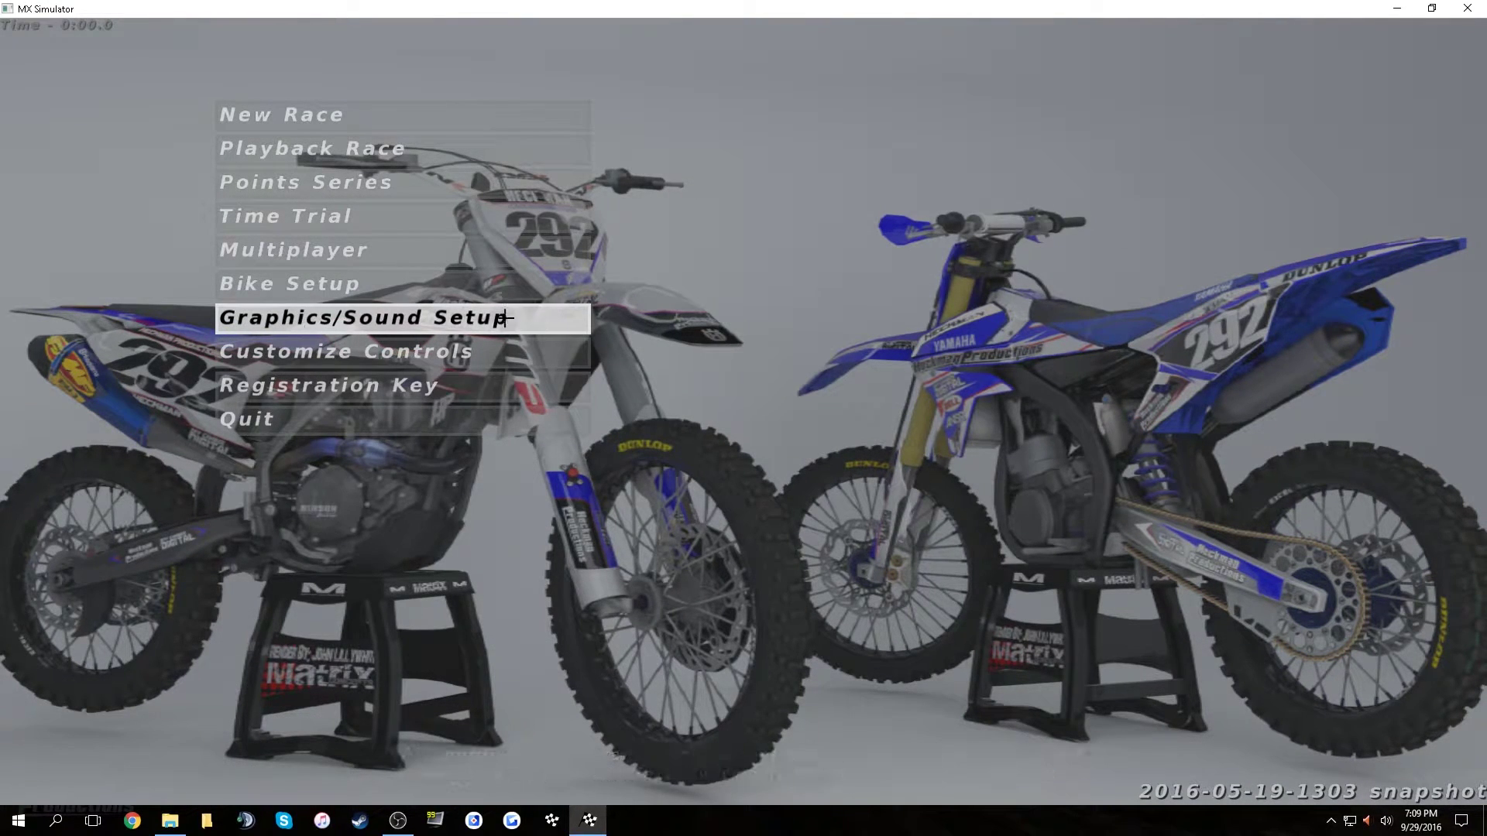
# Open the Advanced Graphics Setup within Graphics/Sound Setup
pyautogui.click(426, 316)
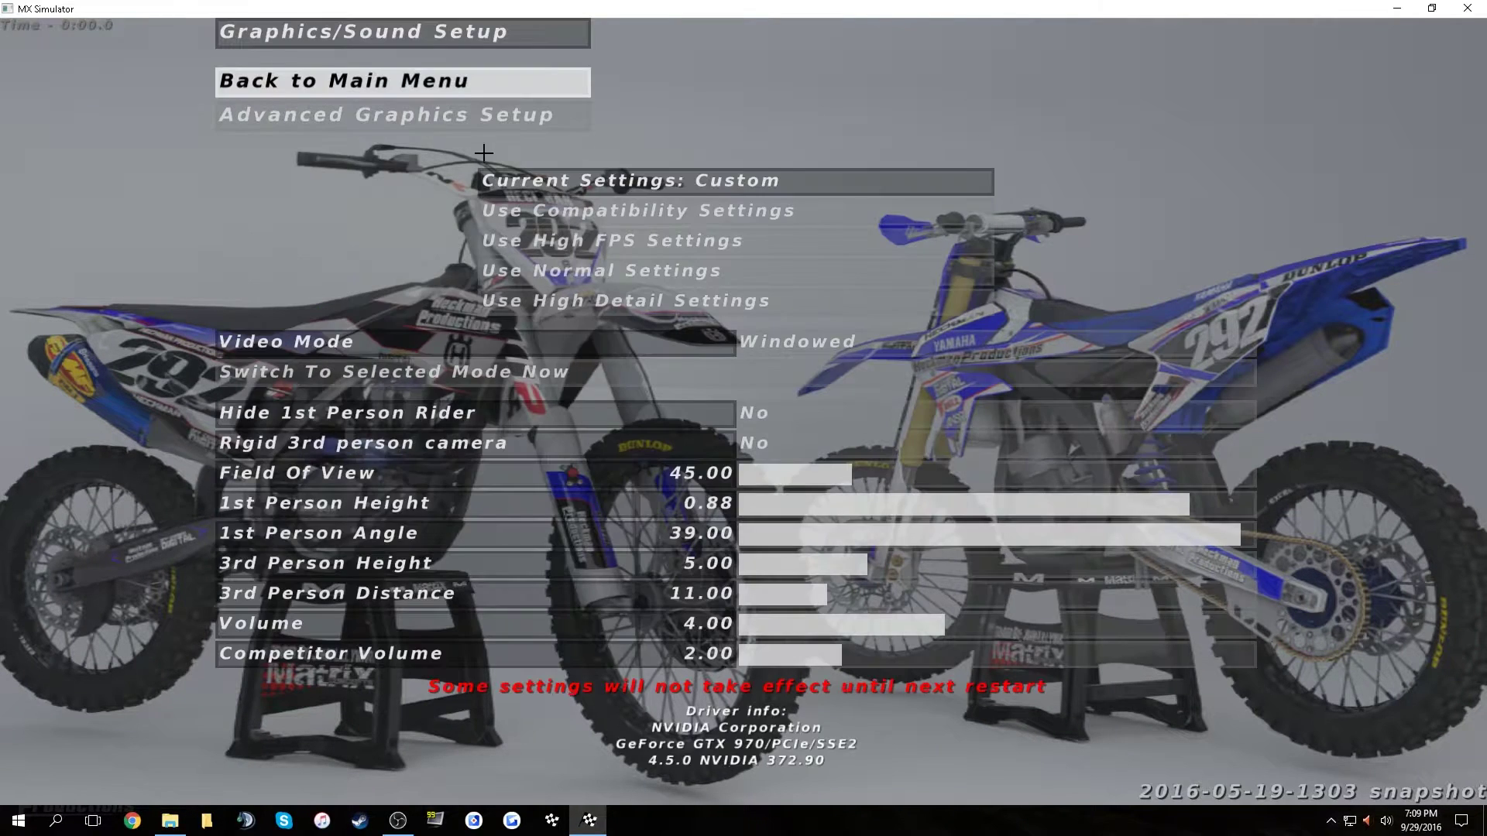
pyautogui.click(352, 114)
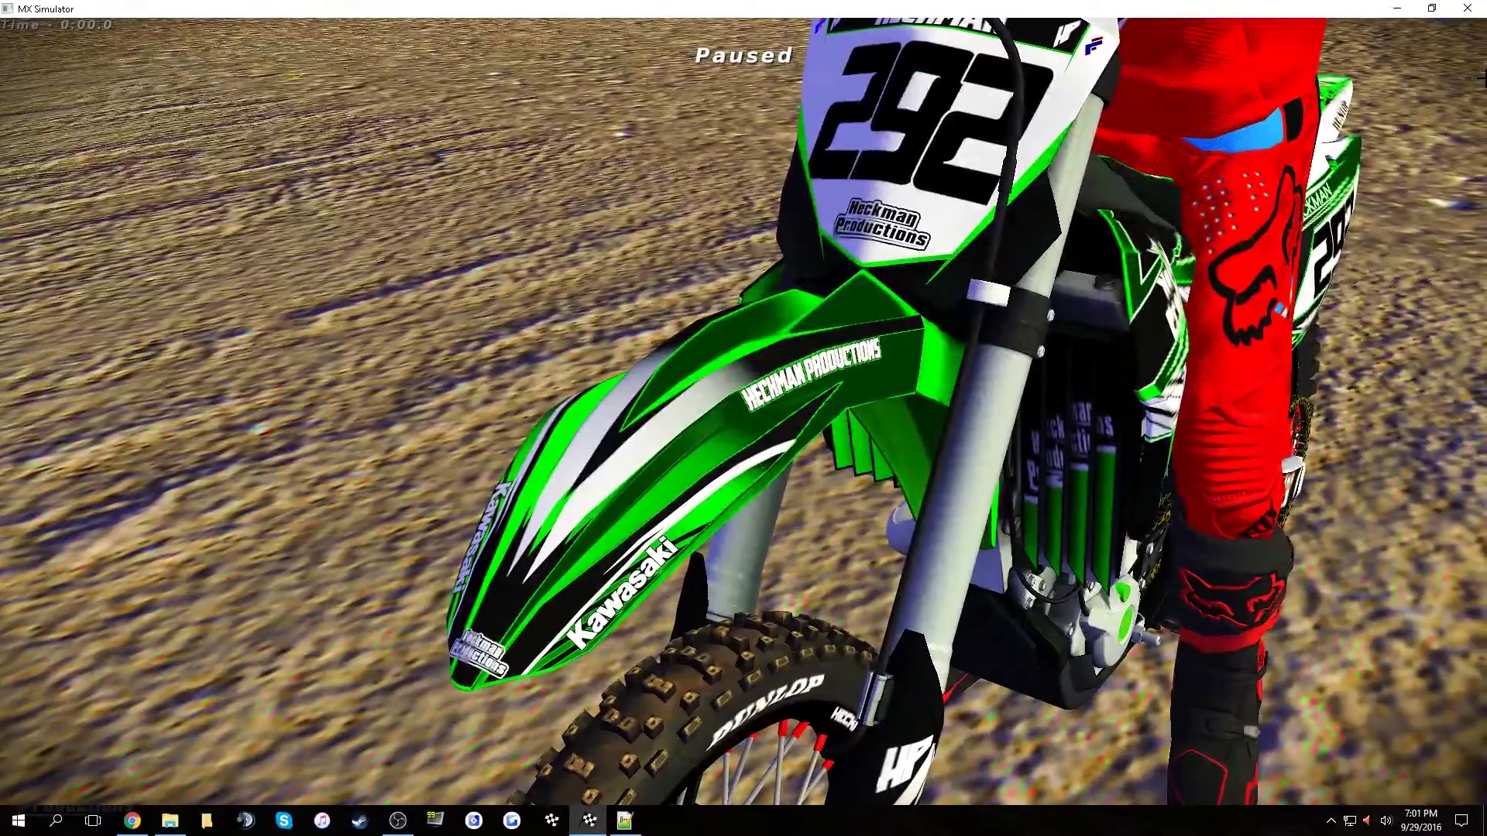
# Set USE_TECHNICOLOR to 0 in MasterEffect.h, save it, and return to the paused game to inspect the colors
pyautogui.click(625, 820)
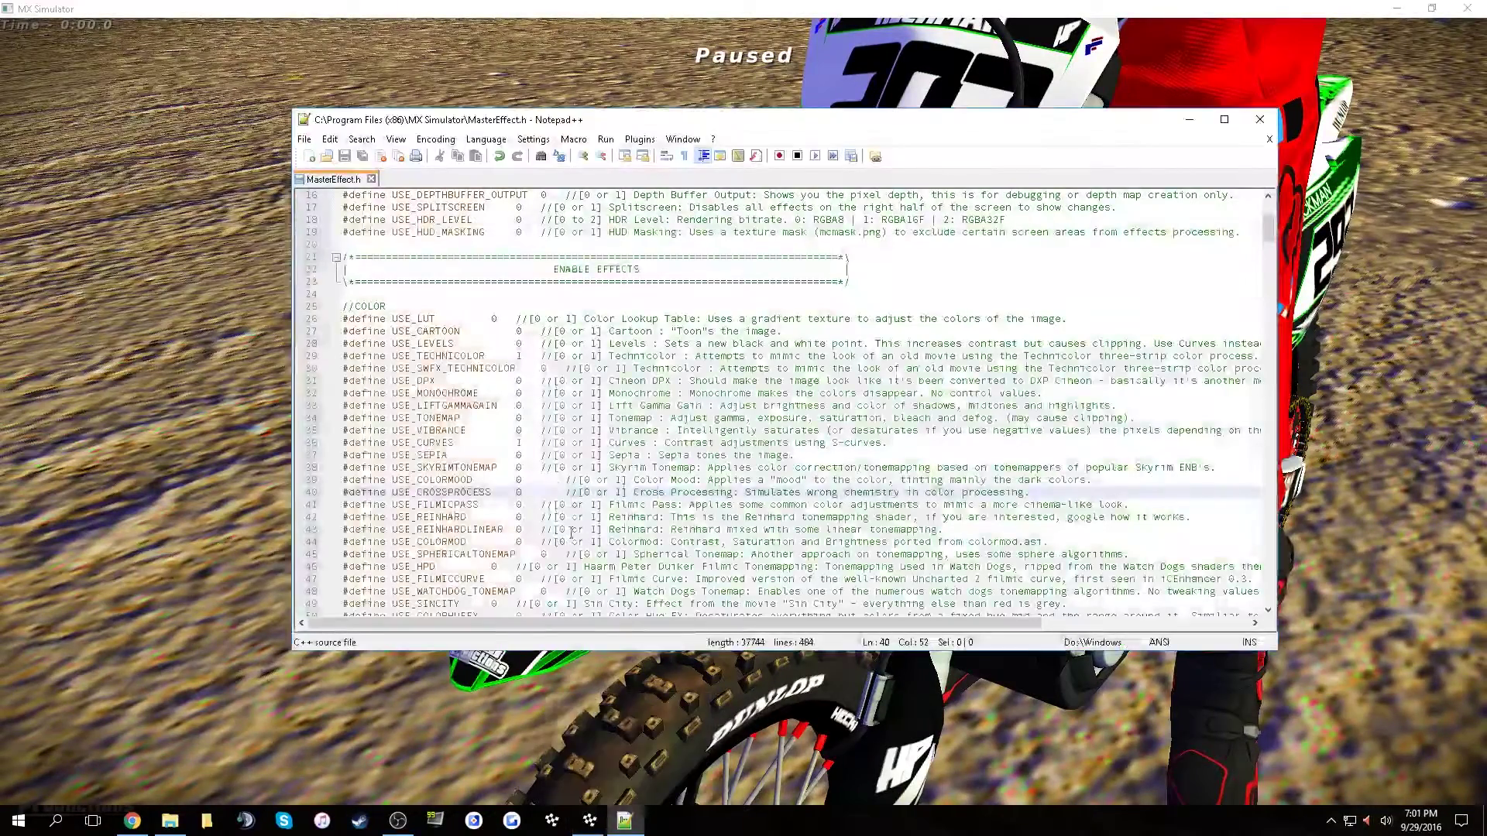
pyautogui.click(530, 357)
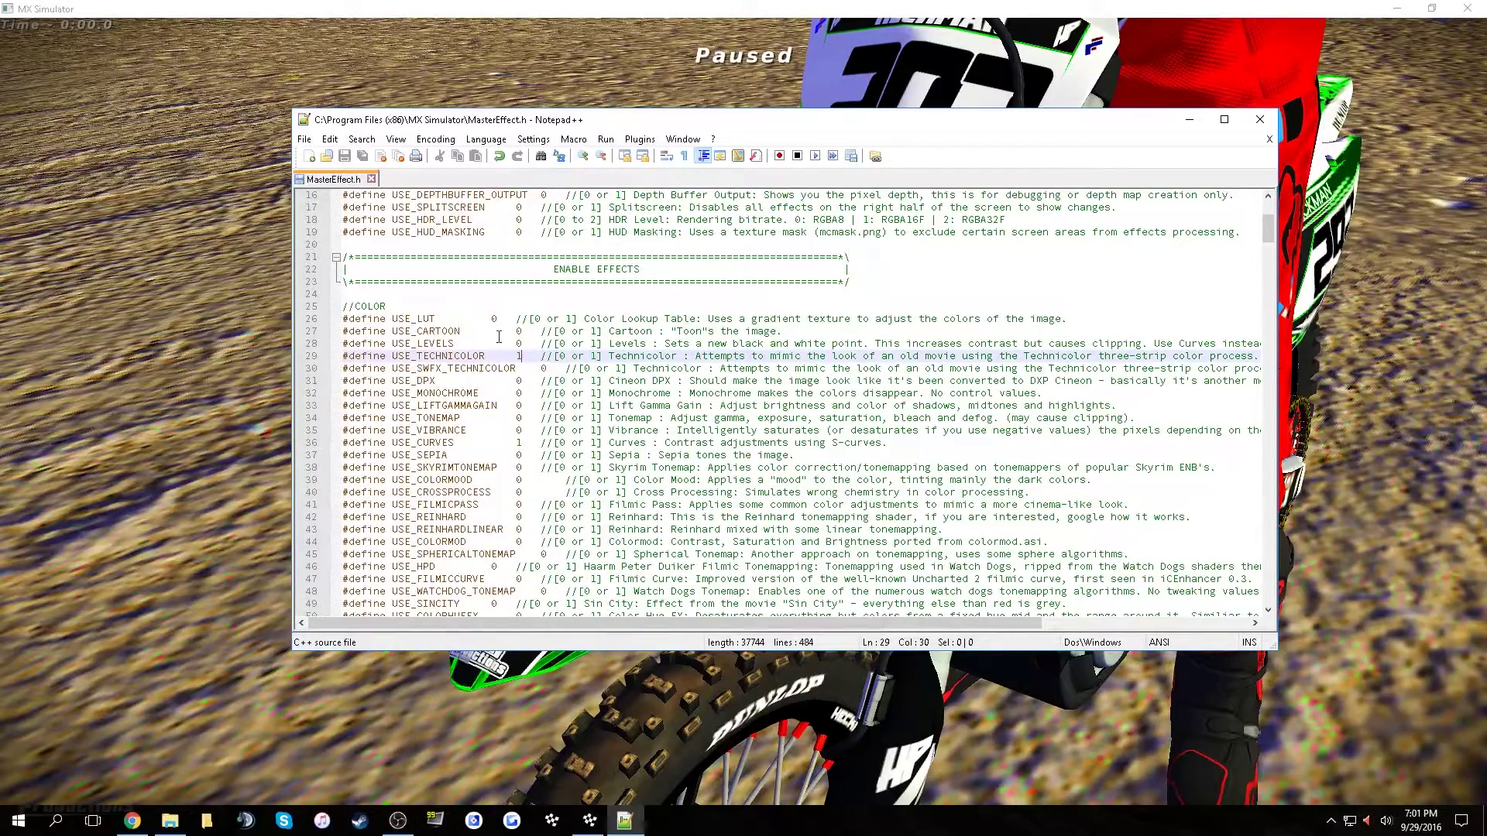
pyautogui.hotkey('alt', 'Tab')
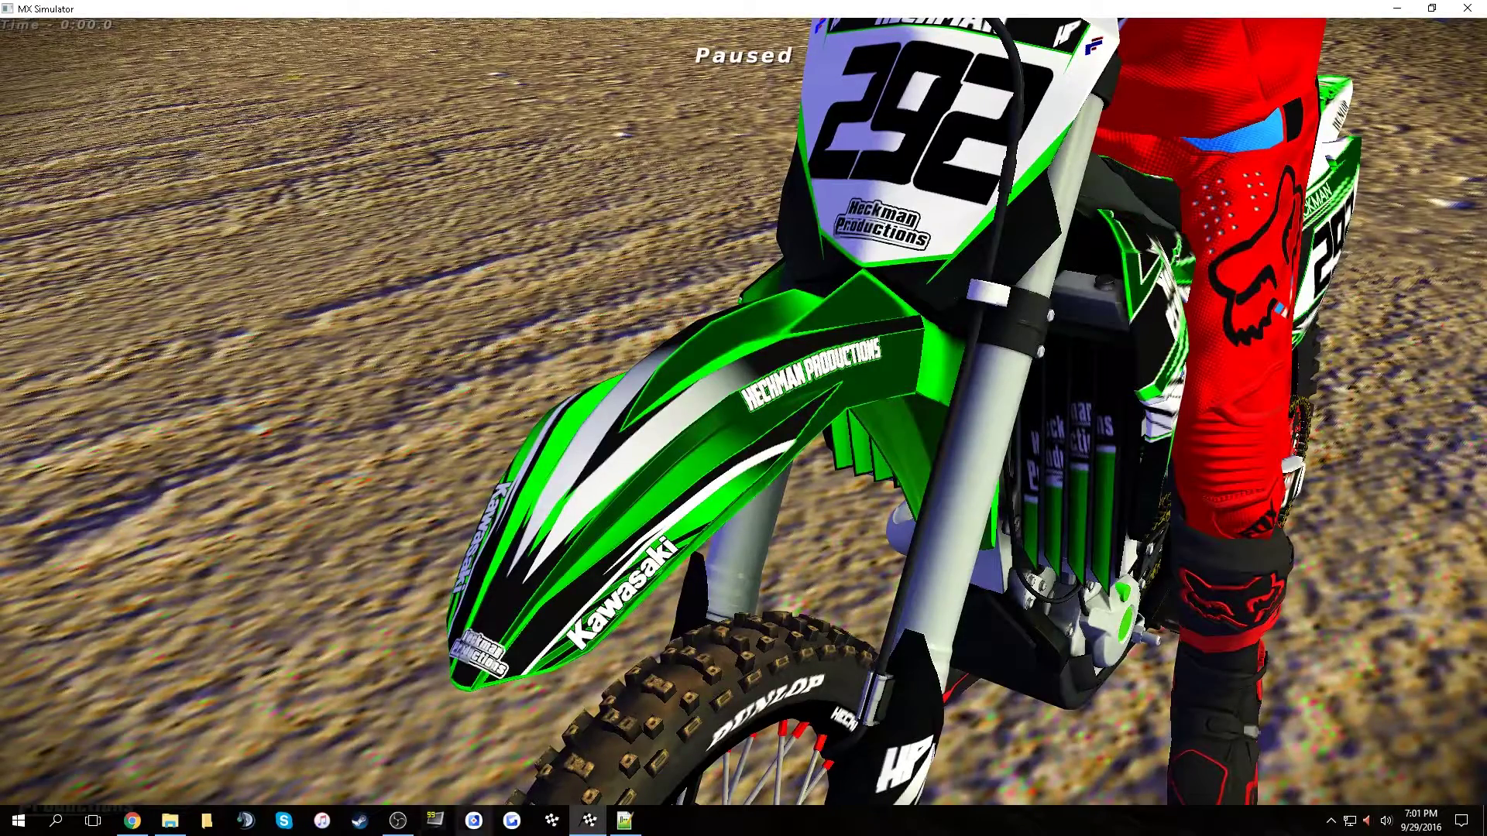
pyautogui.click(624, 821)
pyautogui.press('BackSpace')
pyautogui.write('0')
pyautogui.click(344, 157)
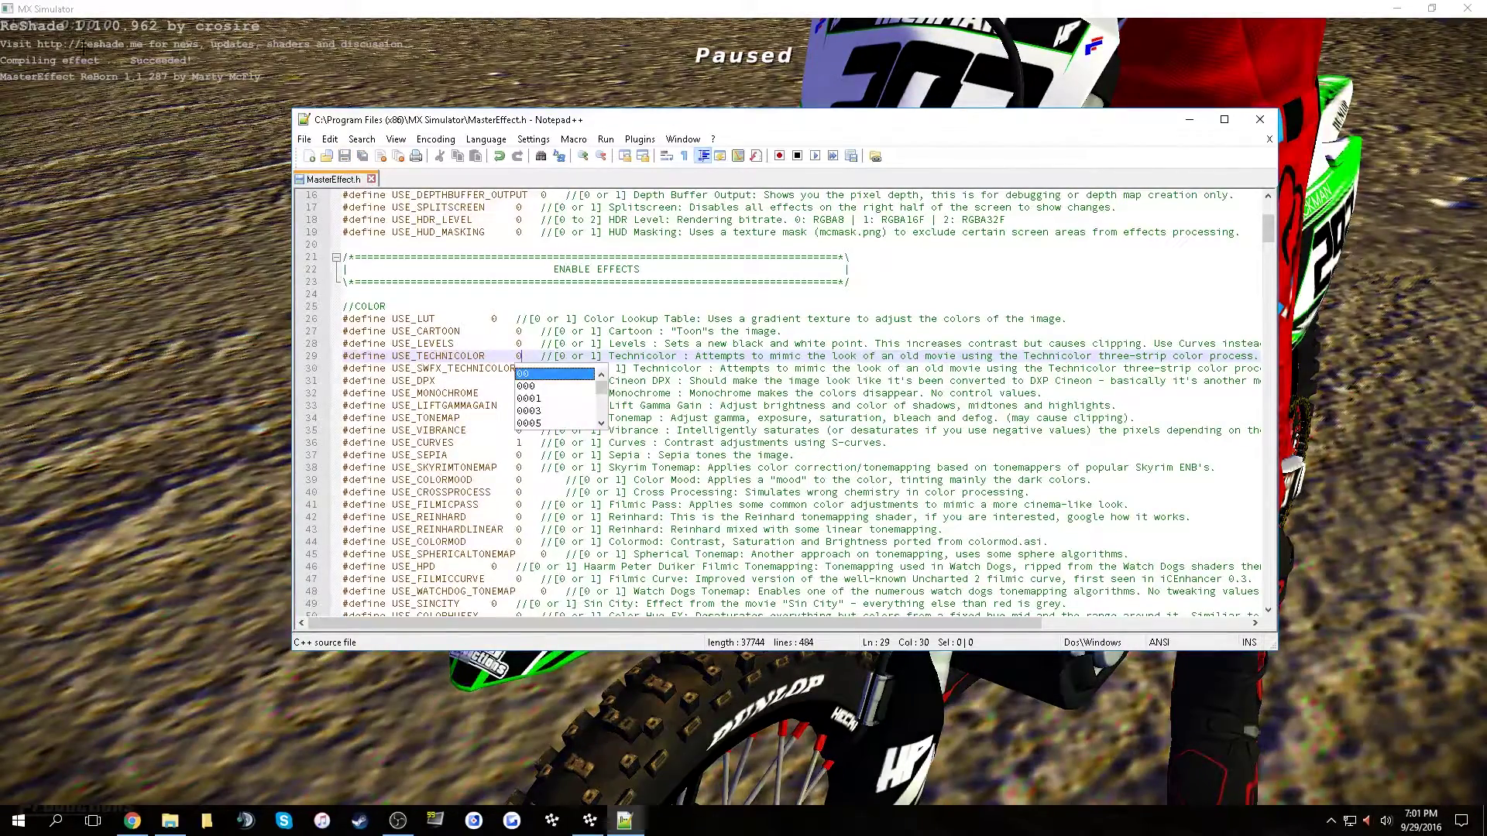
pyautogui.click(161, 143)
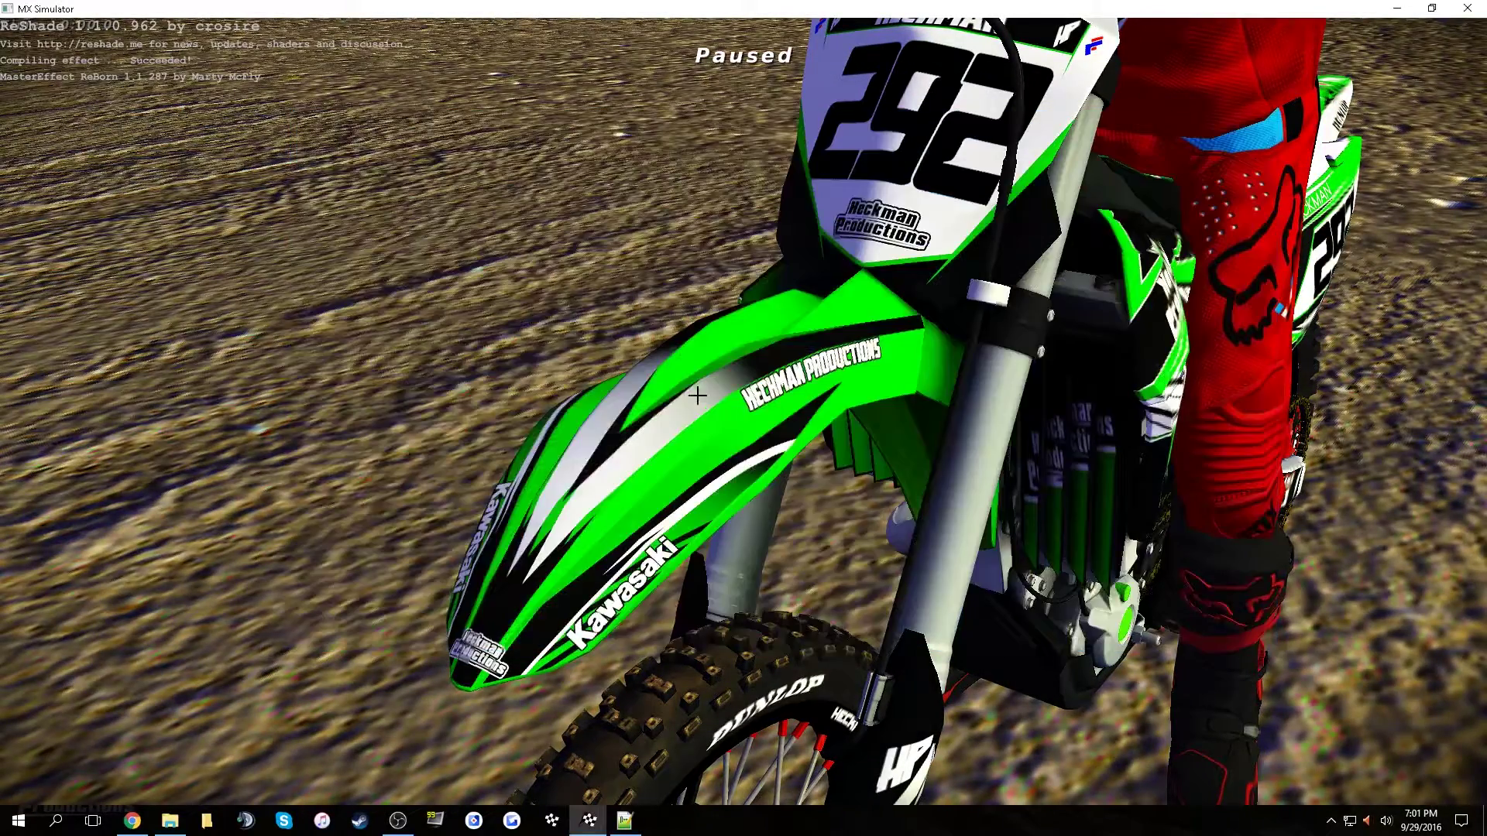
pyautogui.moveTo(666, 434); pyautogui.dragTo(1394, 434)
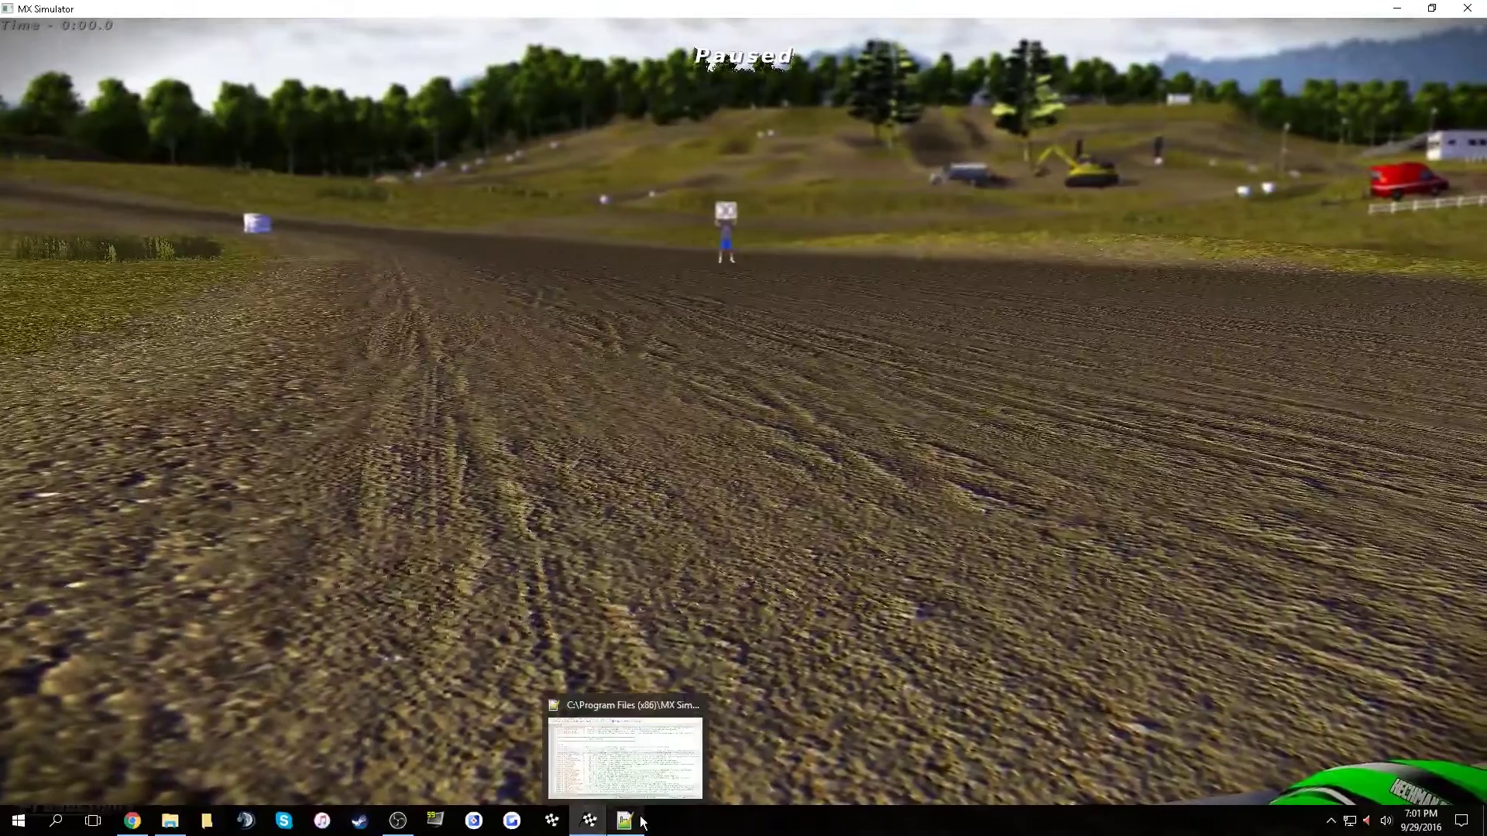
# Set USE_CURVES to 0 in MasterEffect.h, save the file and return to the paused game
pyautogui.click(624, 820)
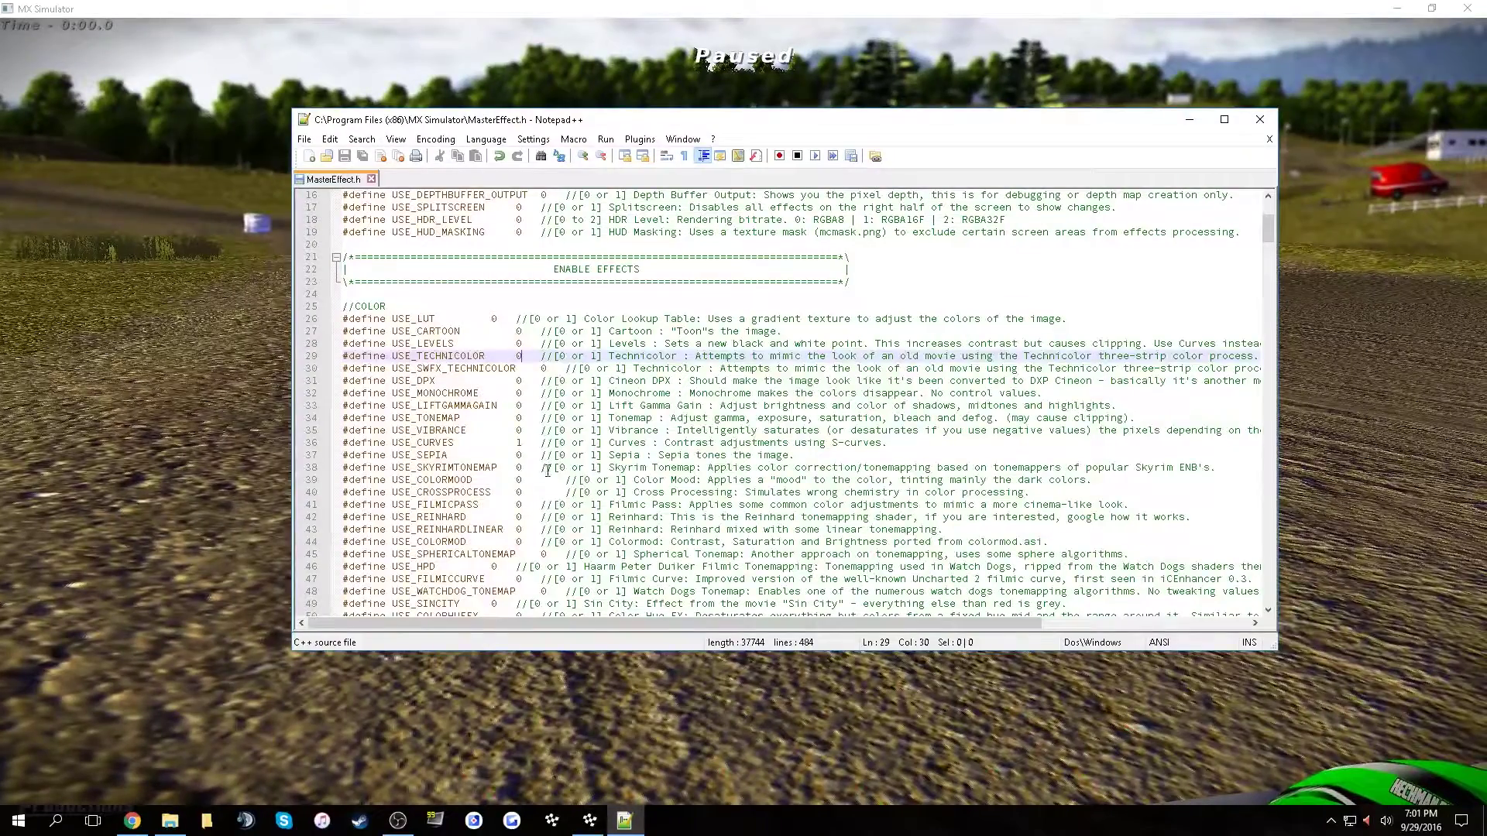
pyautogui.click(540, 442)
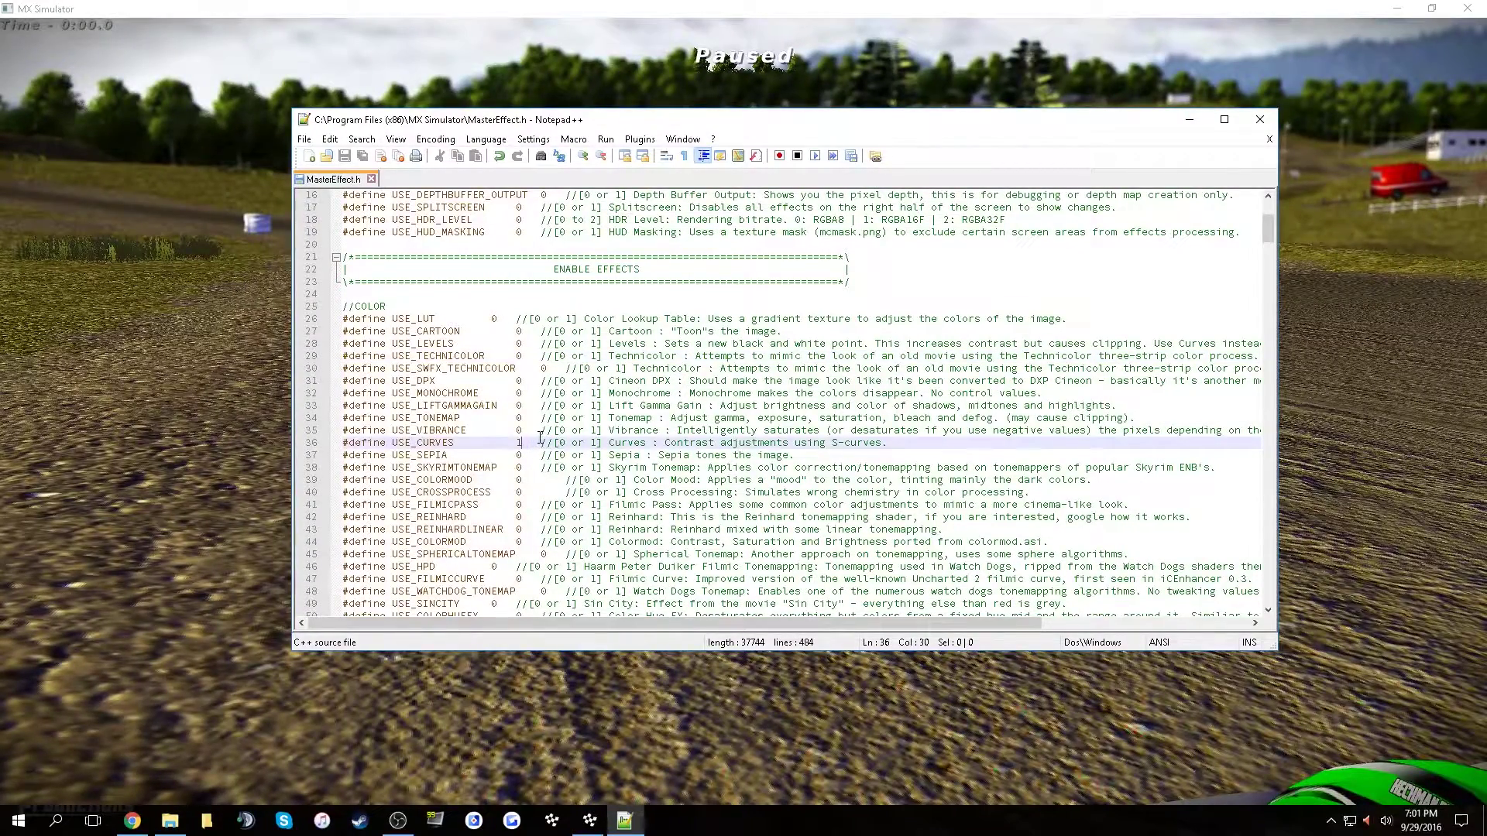
pyautogui.press('BackSpace')
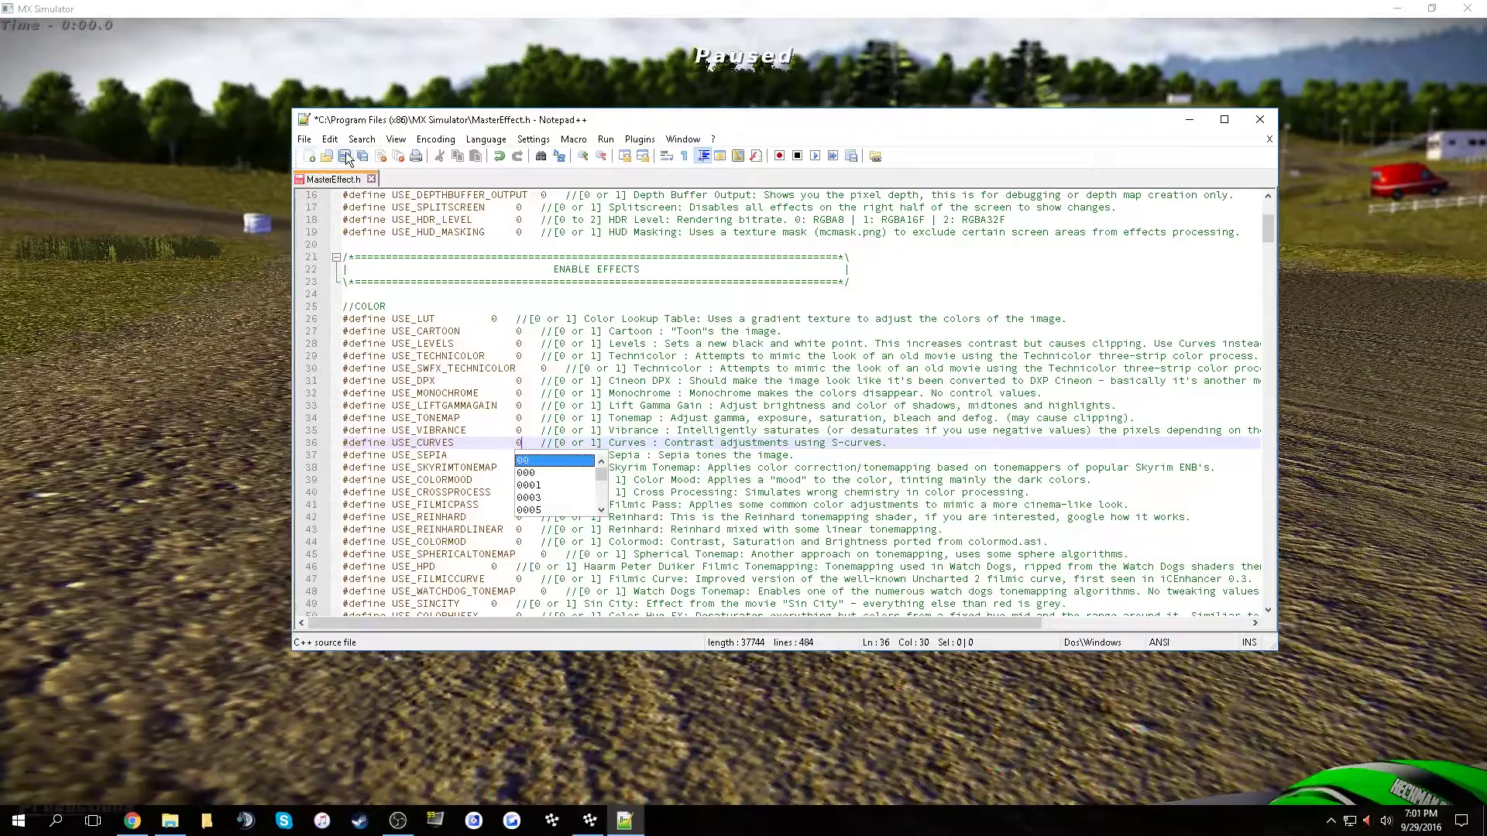
pyautogui.click(345, 156)
pyautogui.click(239, 201)
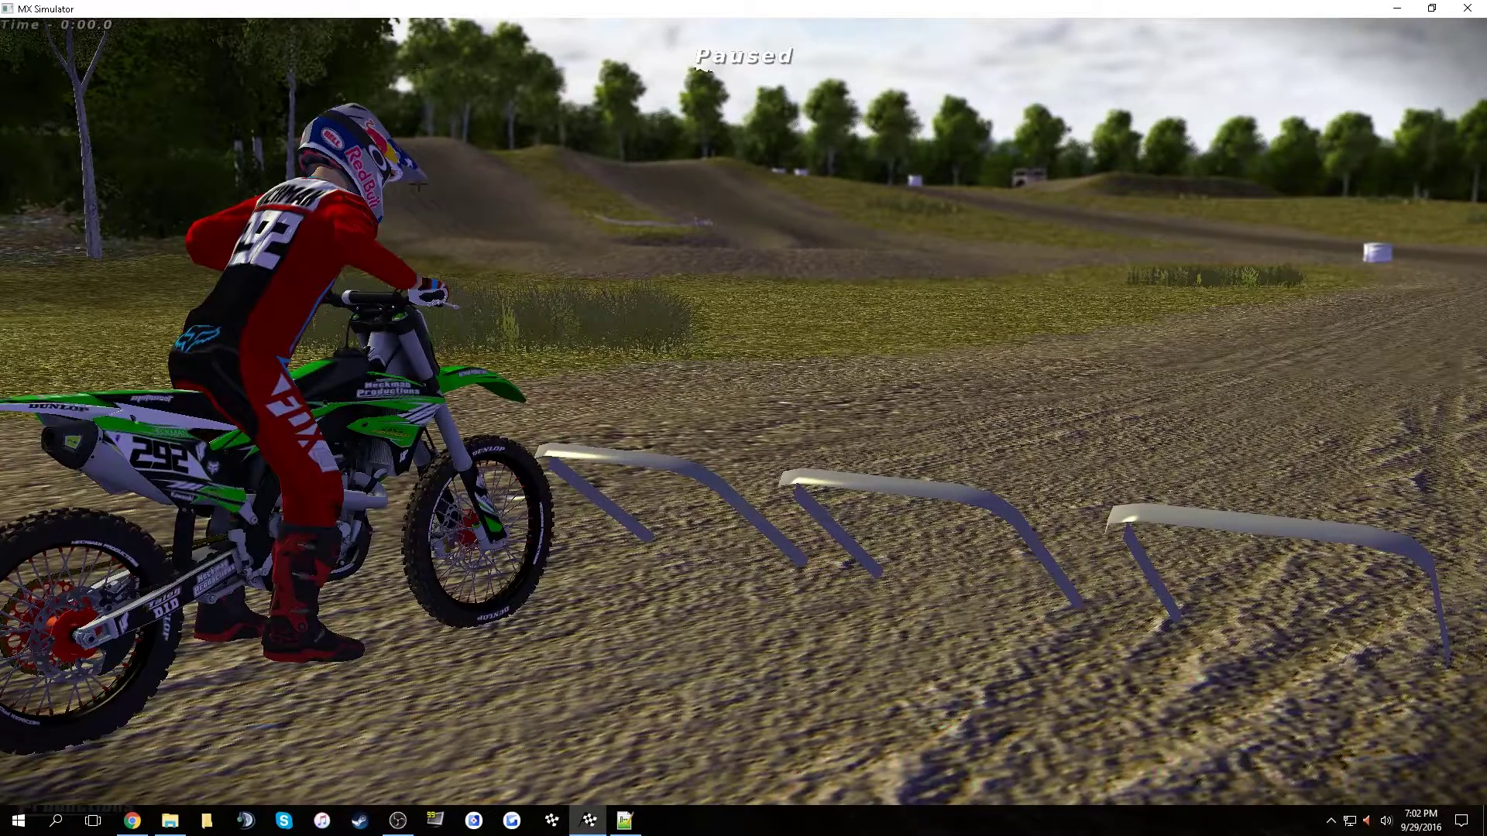
# Quit MX Simulator and close Notepad++
pyautogui.press('Escape')
pyautogui.click(457, 424)
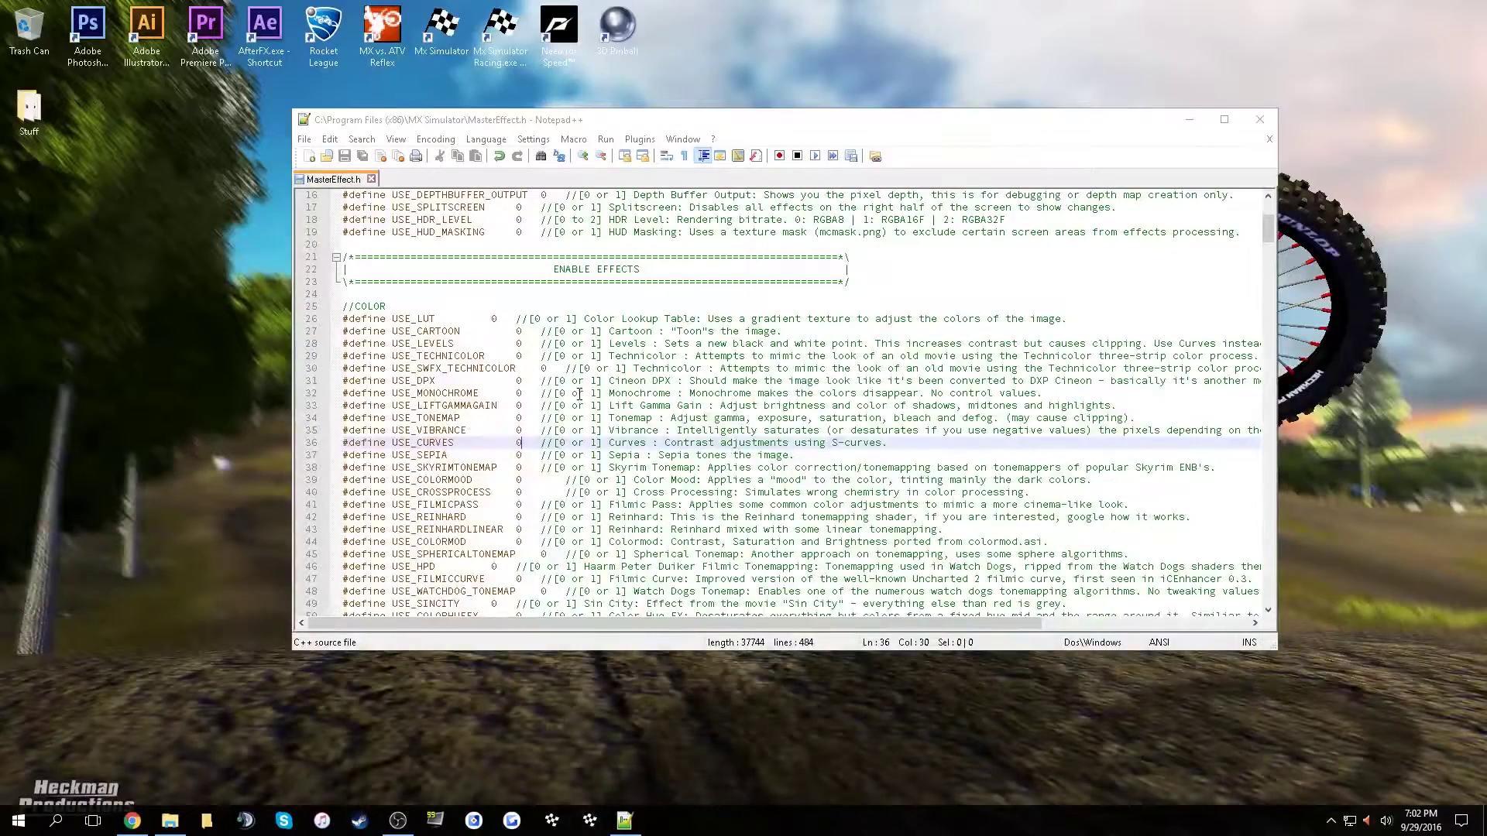
pyautogui.click(1258, 120)
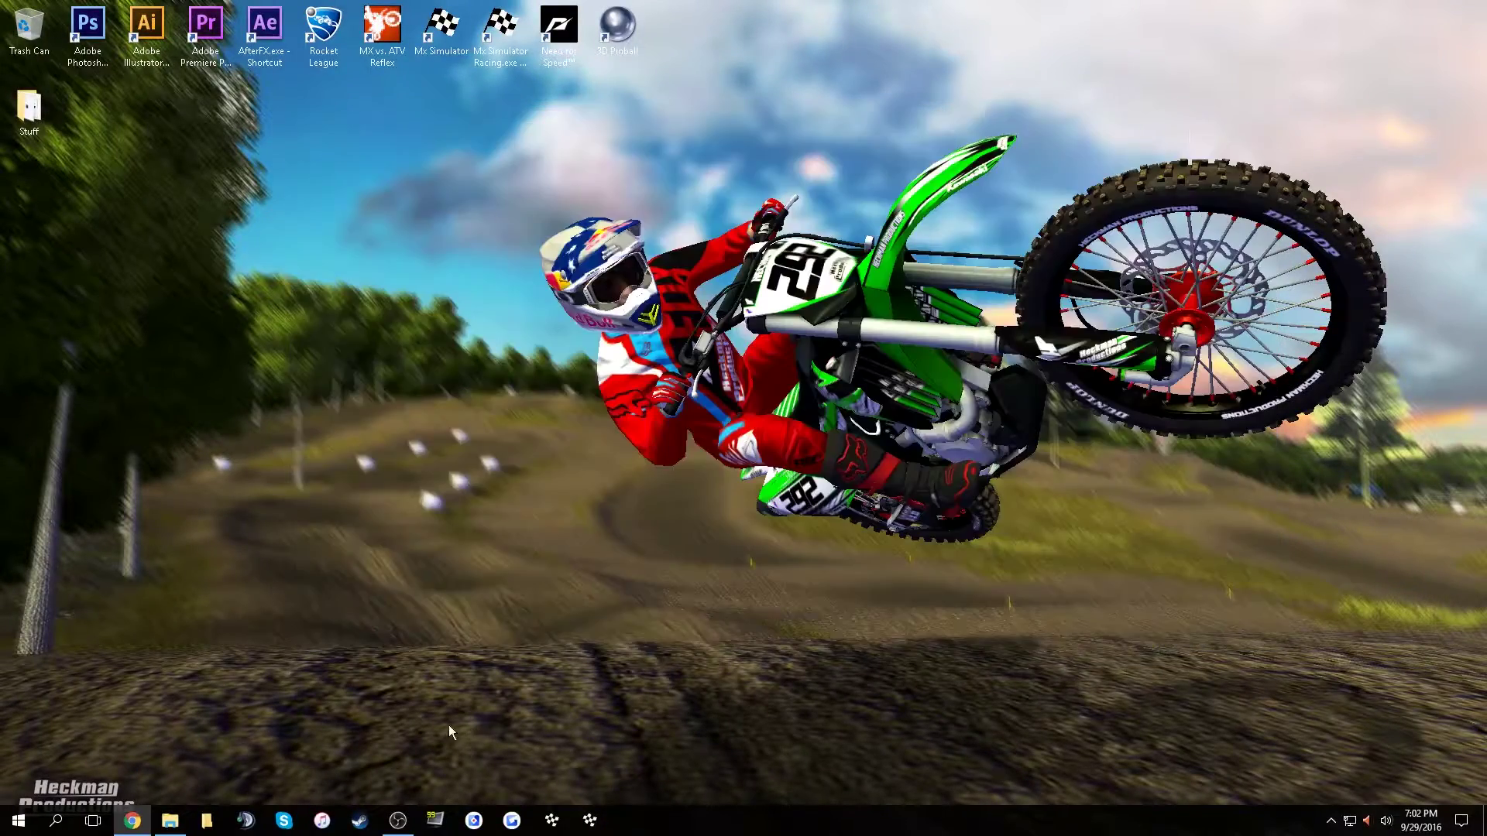
# Bring back the MX Simulator folder window, reposition it on the desktop and select the MasterEffect folder
pyautogui.moveTo(185, 829)
pyautogui.click(165, 759)
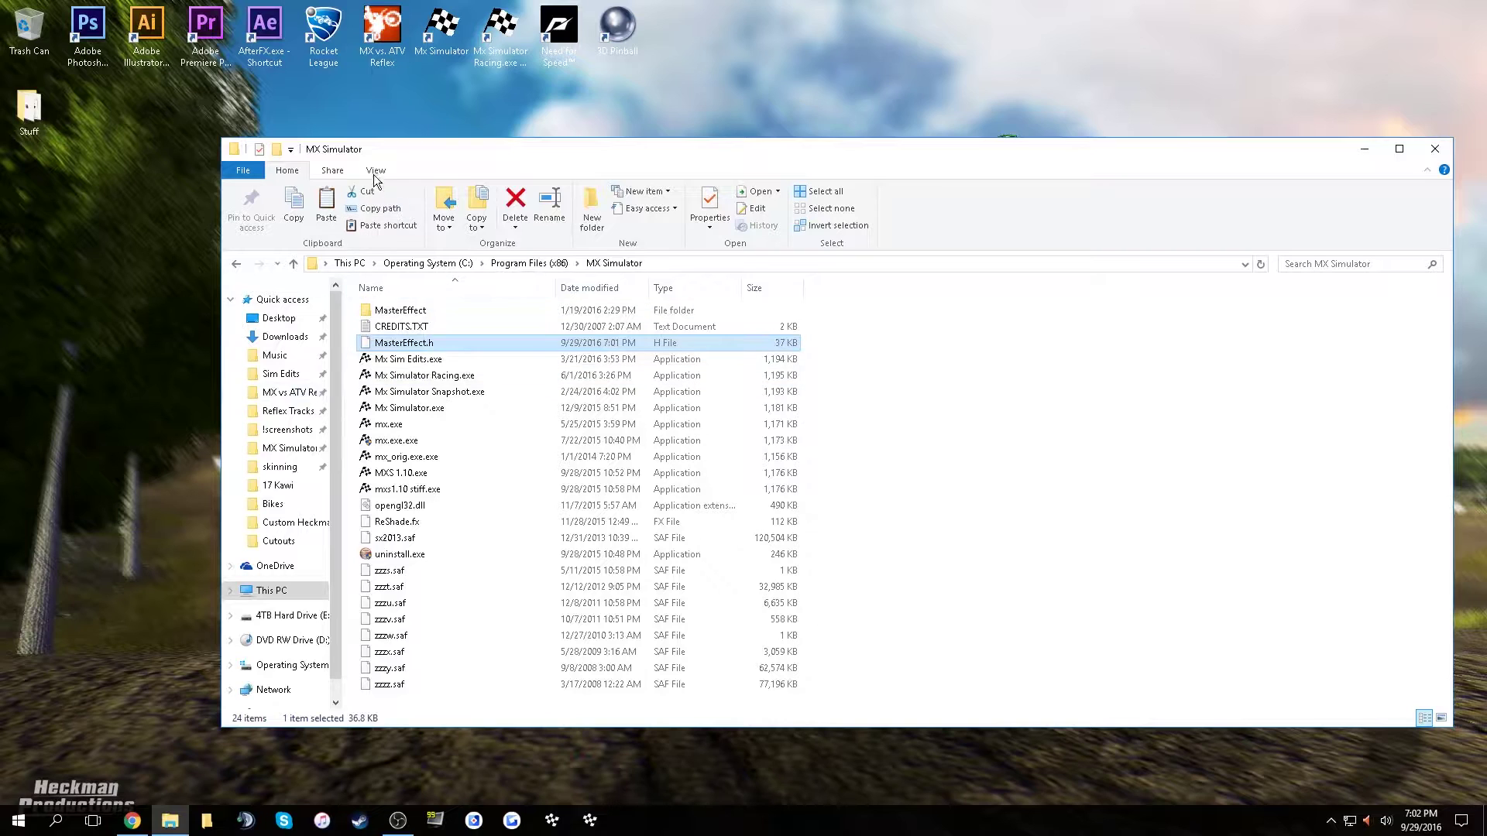
pyautogui.moveTo(393, 156); pyautogui.dragTo(293, 132)
pyautogui.click(323, 289)
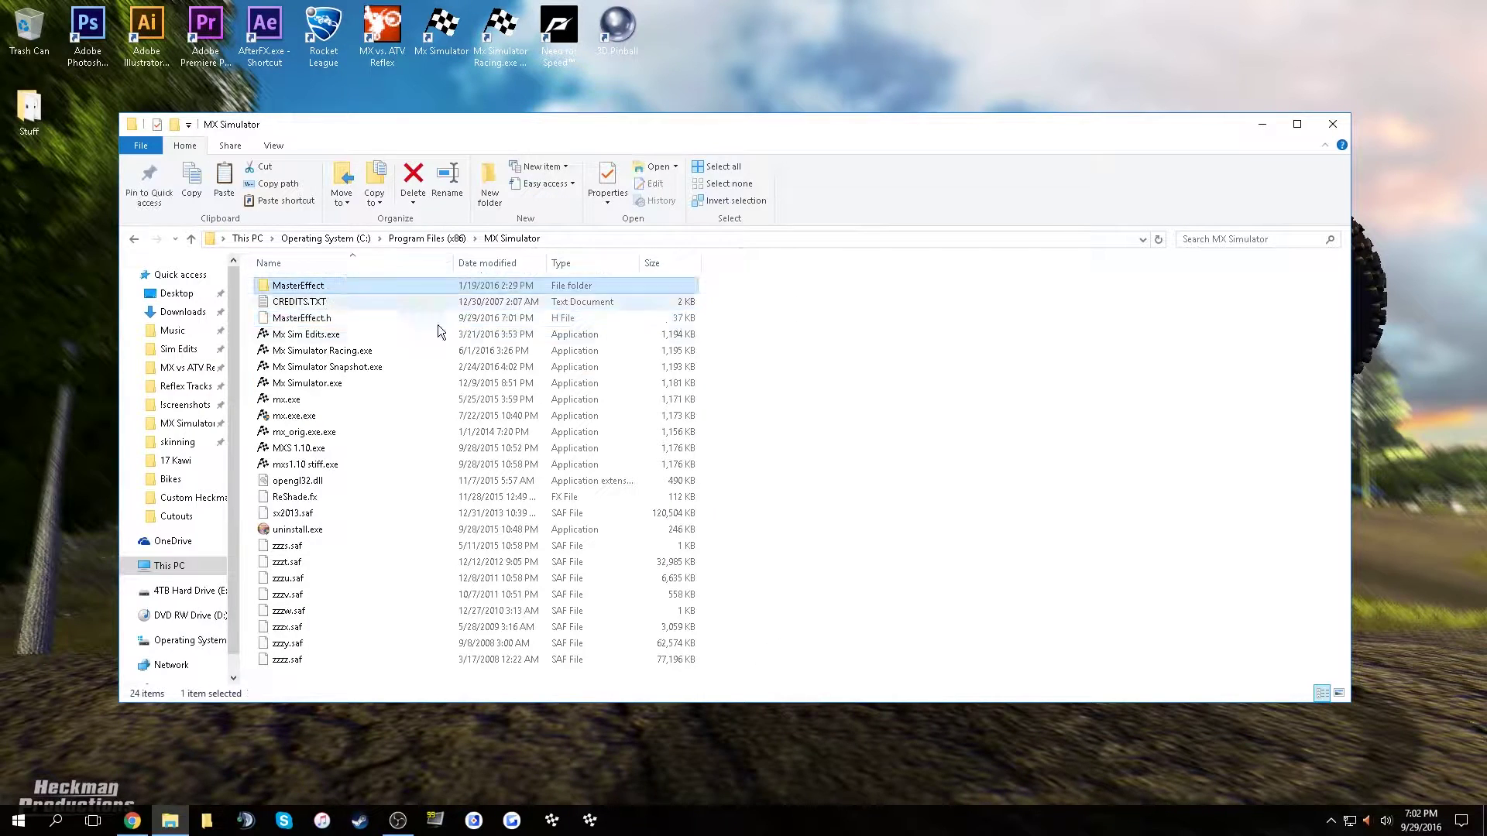
# Delete the MasterEffect folder together with MasterEffect.h, opengl32.dll and ReShade.fx from the MX Simulator folder
pyautogui.keyDown('ctrl'); pyautogui.click(303, 318); pyautogui.keyUp('ctrl')
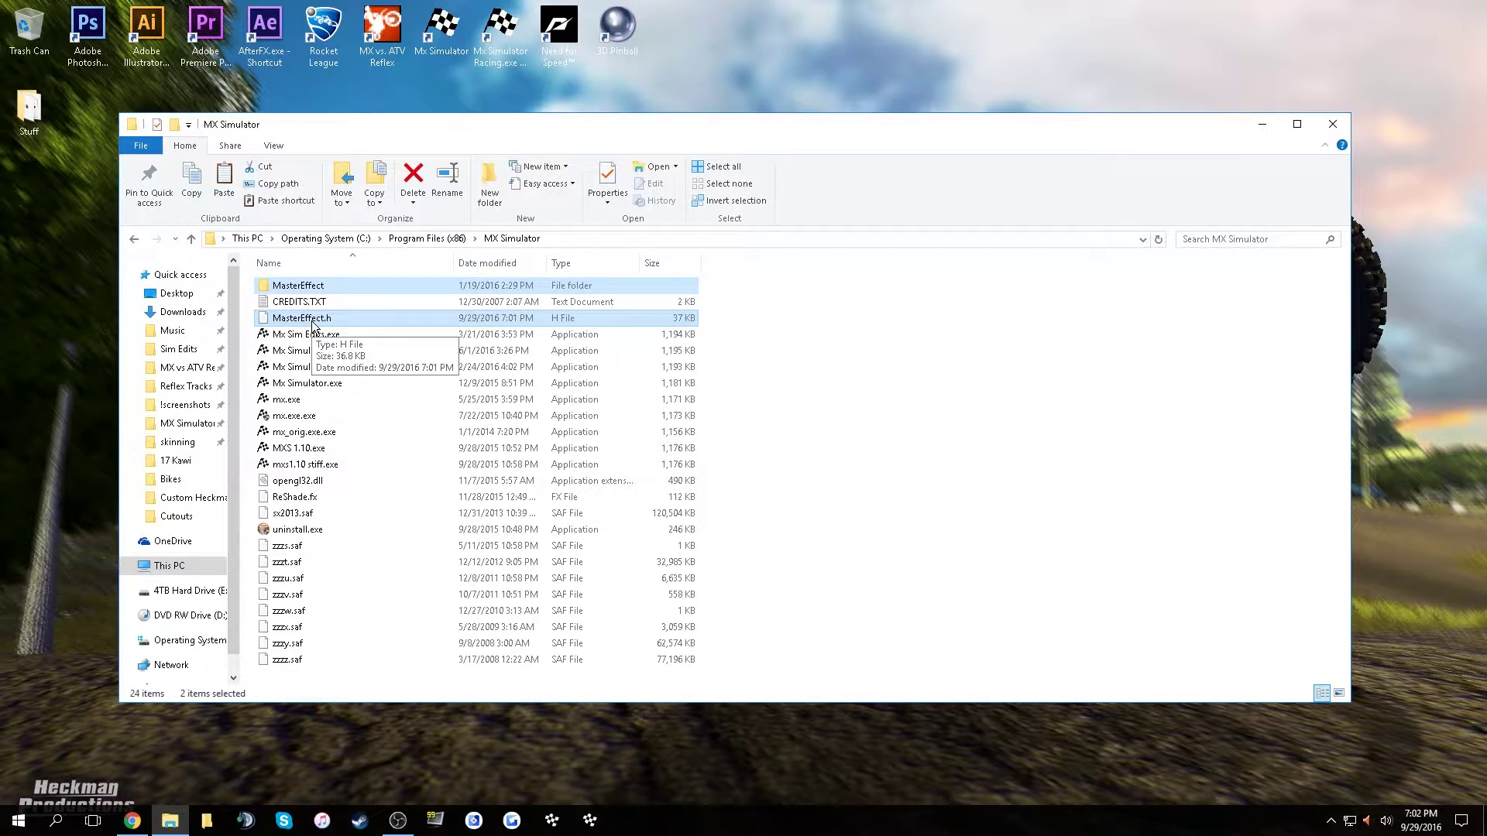
pyautogui.keyDown('ctrl'); pyautogui.click(324, 481); pyautogui.keyUp('ctrl')
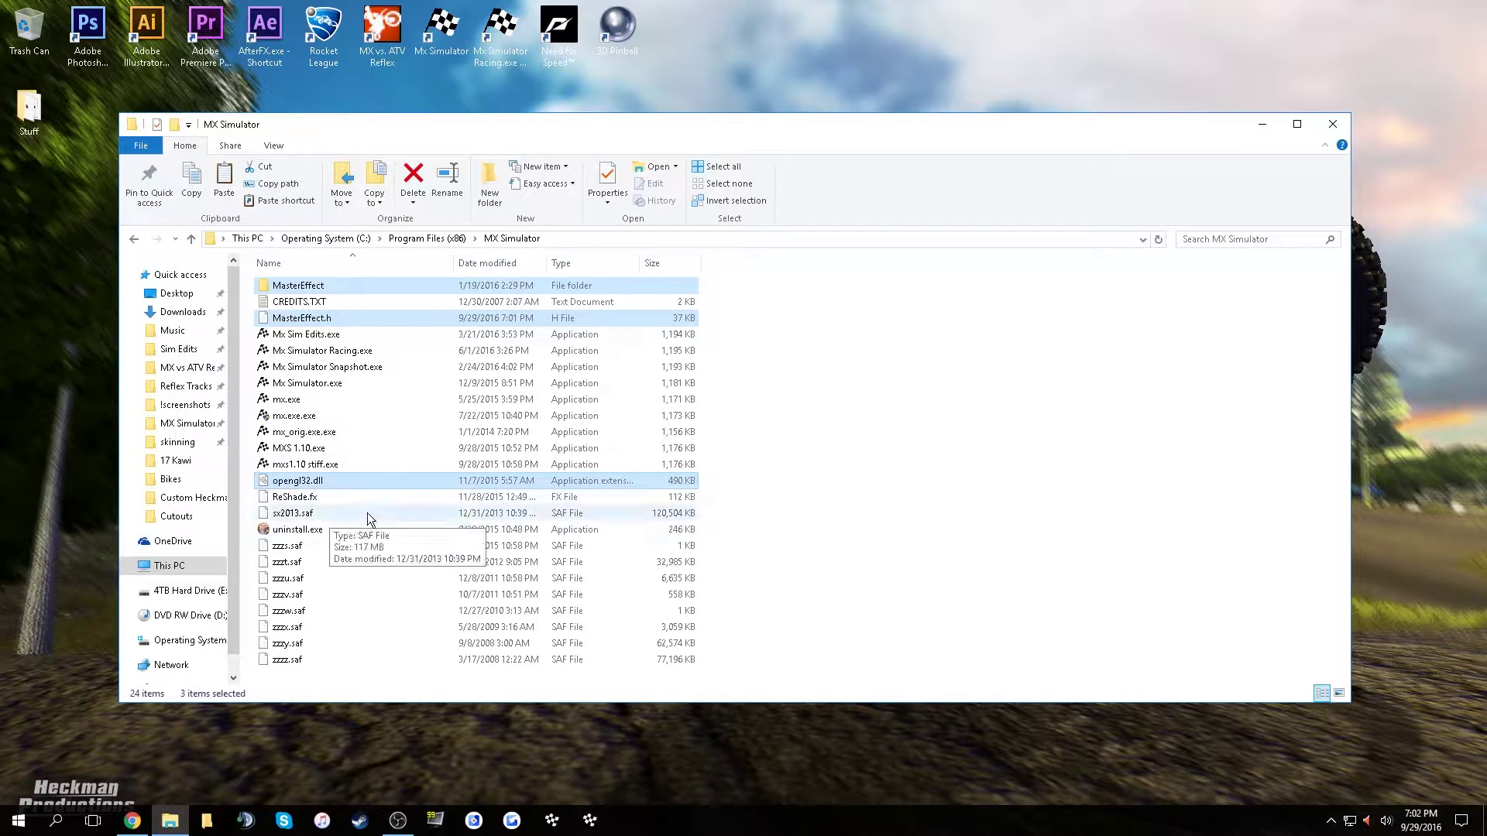
pyautogui.keyDown('ctrl'); pyautogui.click(322, 501); pyautogui.keyUp('ctrl')
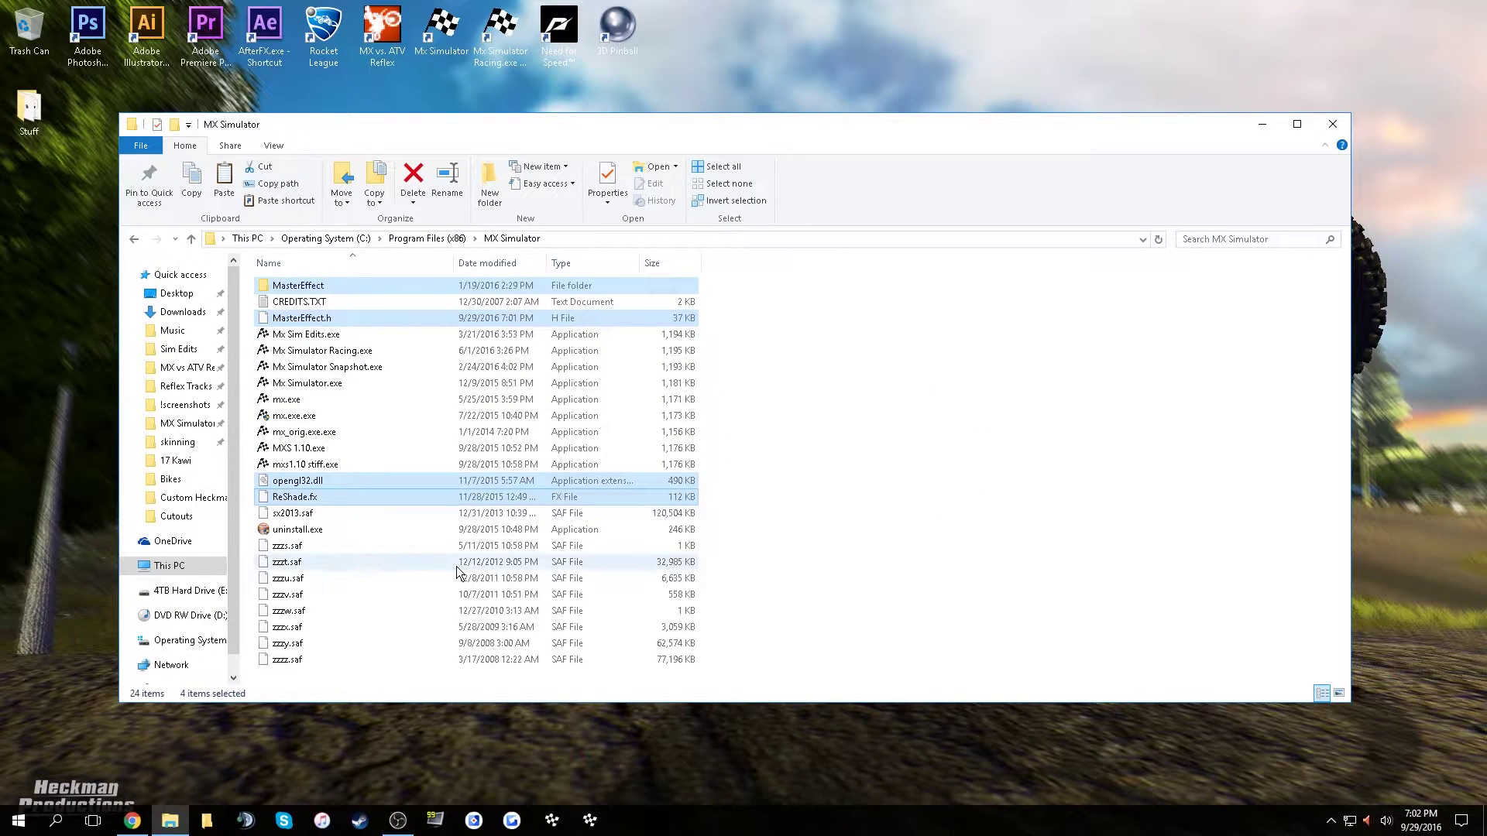
pyautogui.rightClick(366, 322)
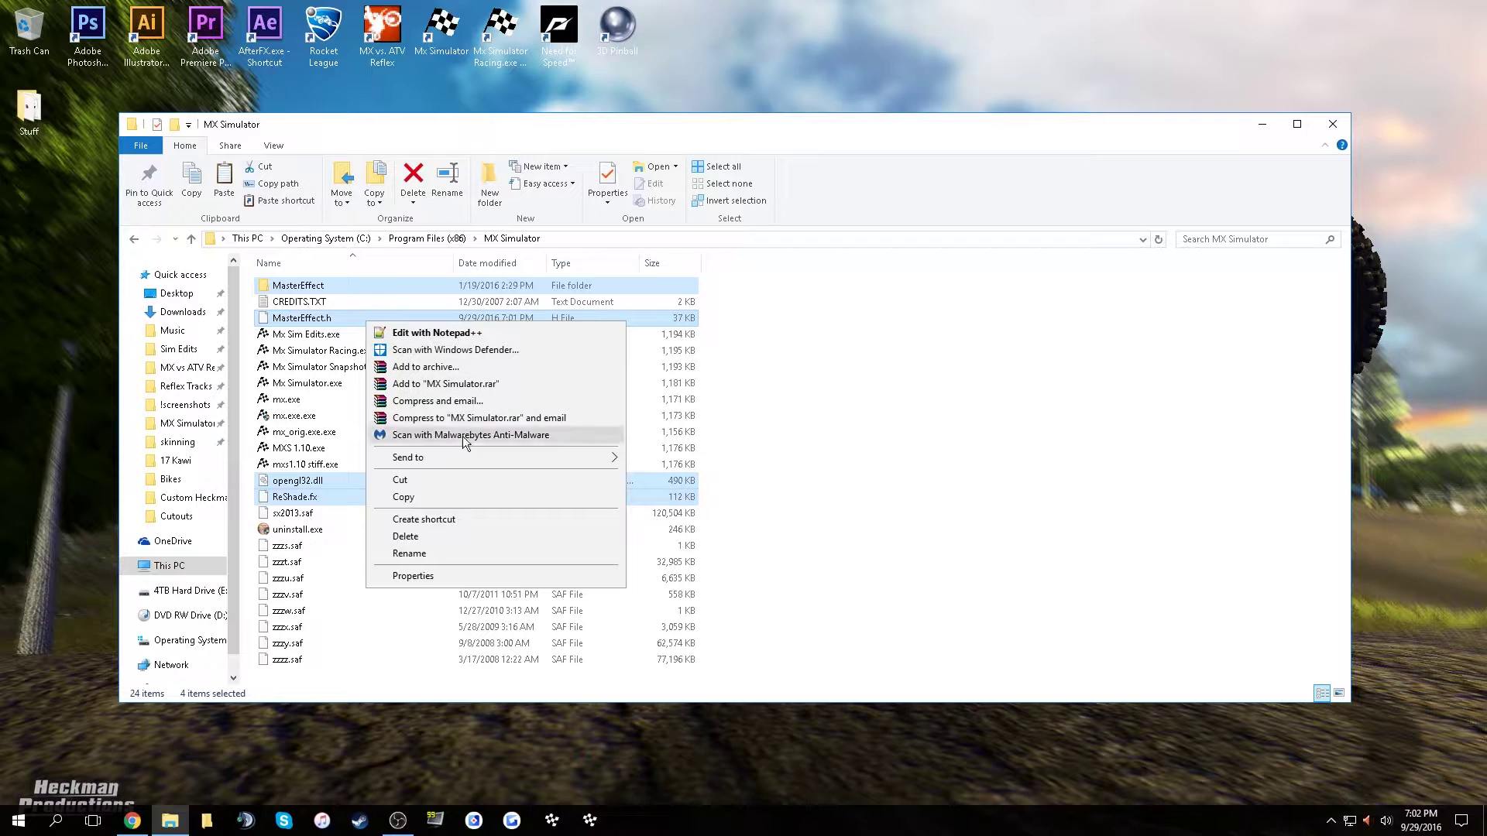
pyautogui.click(431, 539)
pyautogui.click(817, 429)
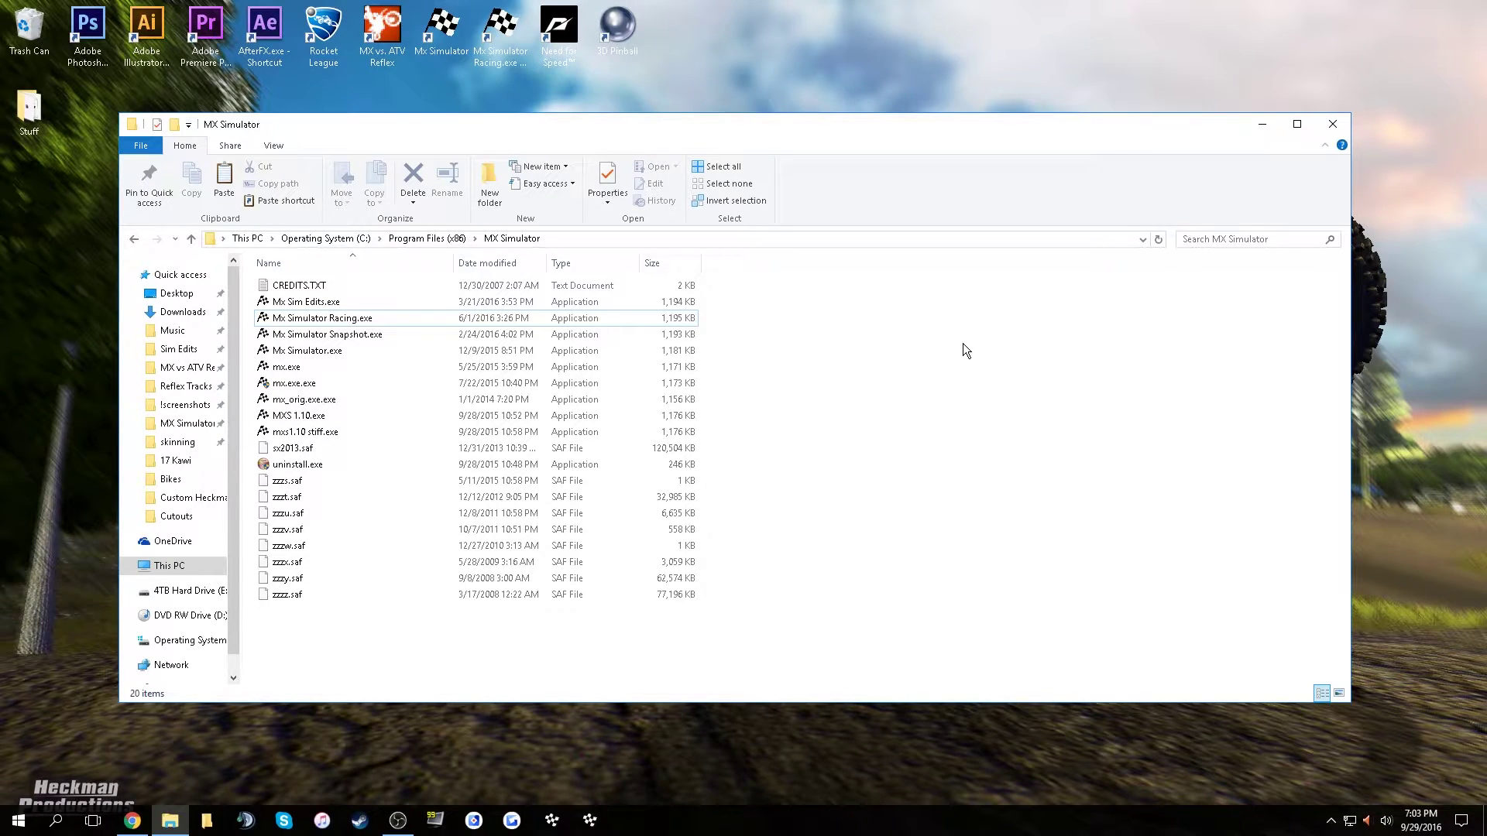
# Minimize the folder window, switch to Chrome and show the start of the "Advanced Post-Processing in MX Simulator" forum topic
pyautogui.click(1262, 124)
pyautogui.click(134, 825)
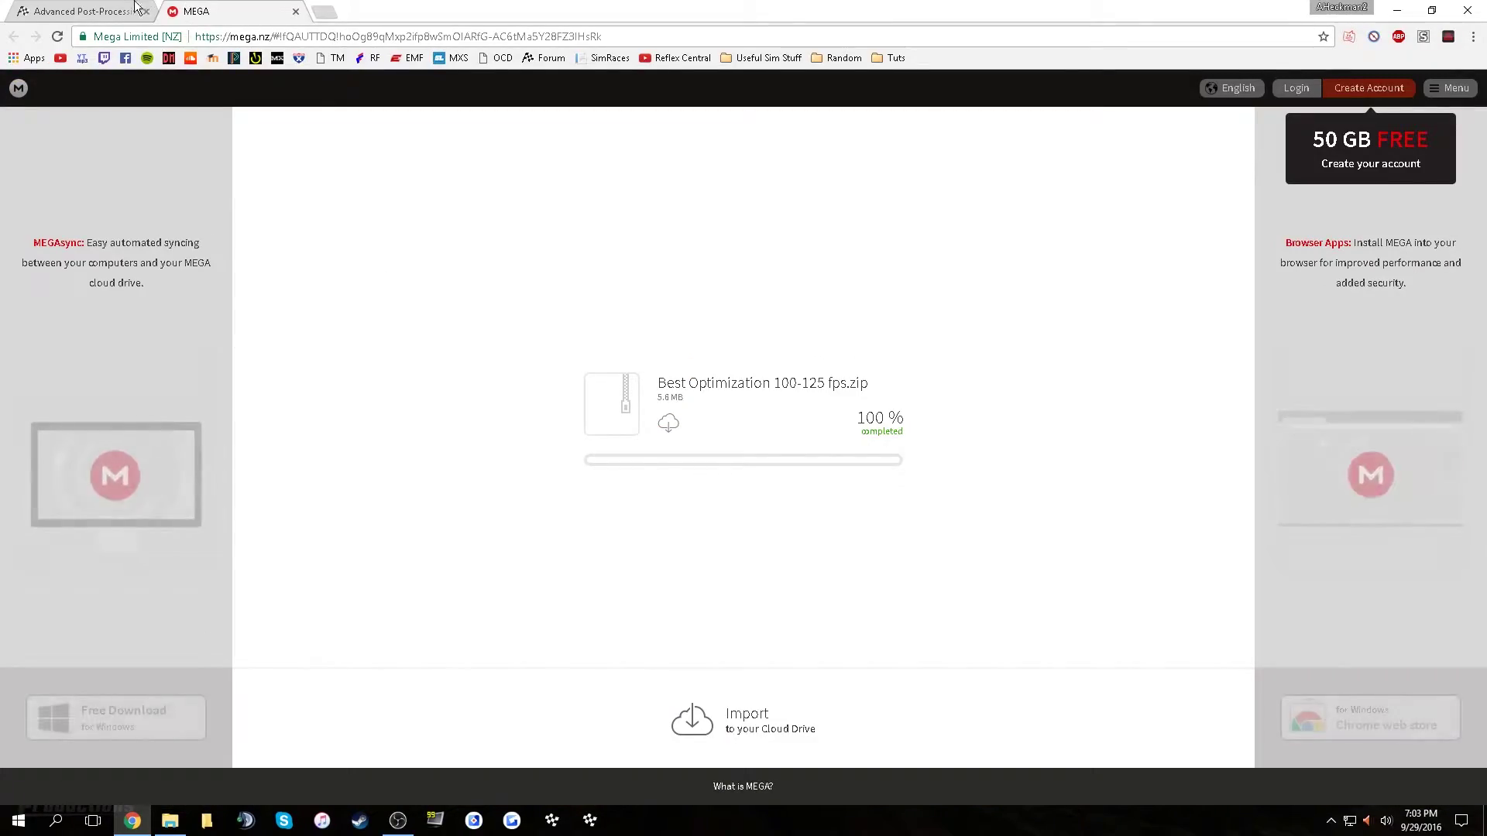
pyautogui.hotkey('ctrl', 'Tab')
pyautogui.moveTo(1480, 257); pyautogui.dragTo(1480, 104)
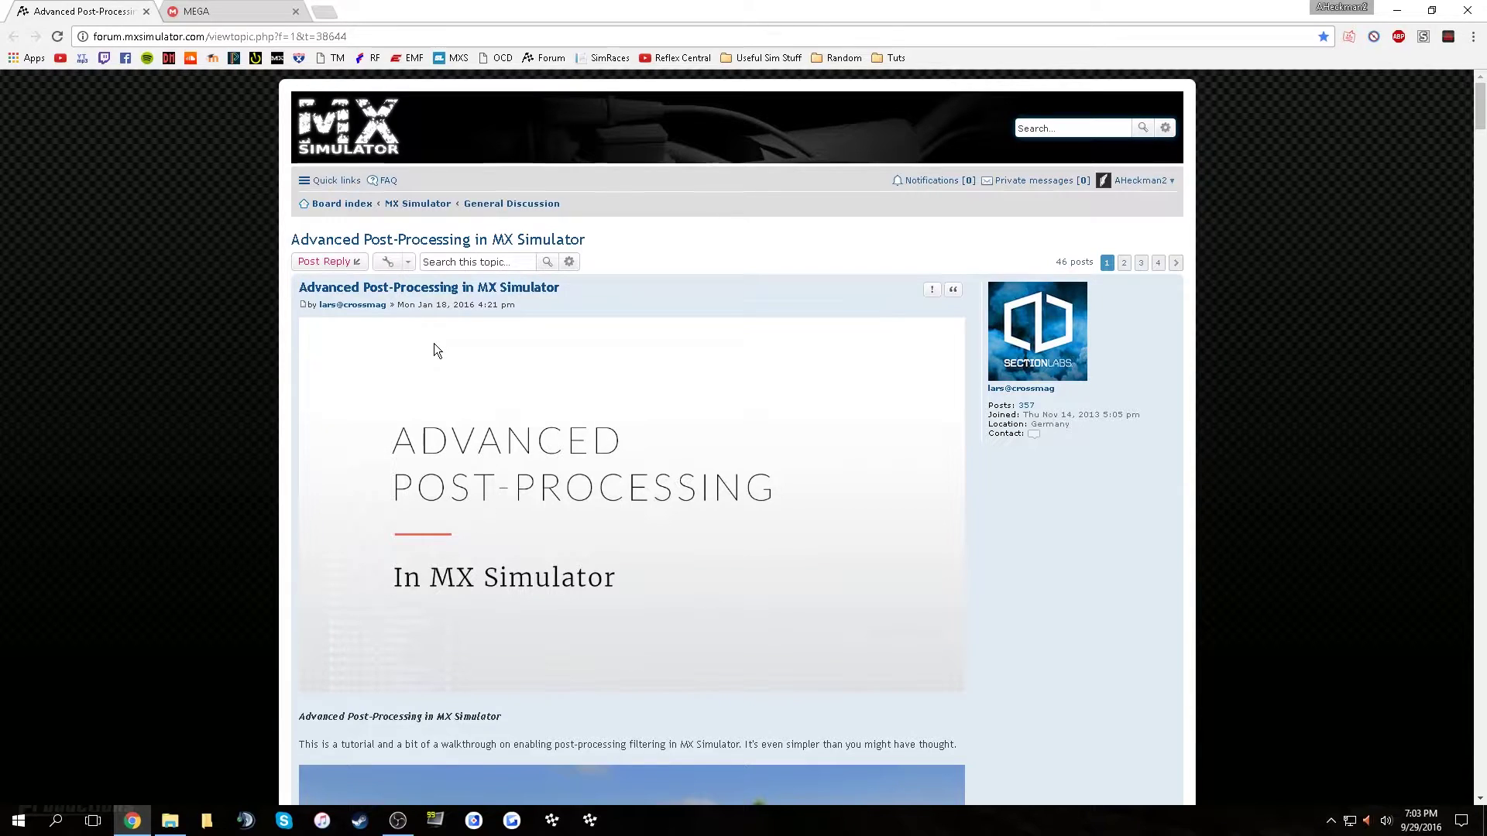